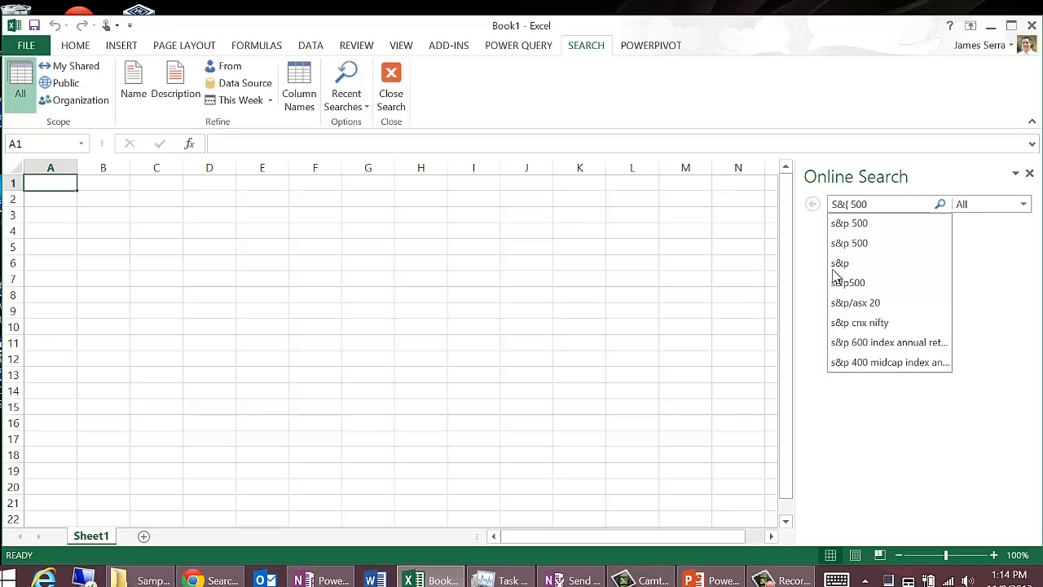
Step: Search online for S&P 500 and add the Wikipedia S&P 500 Component Stocks table to a worksheet
text(50)
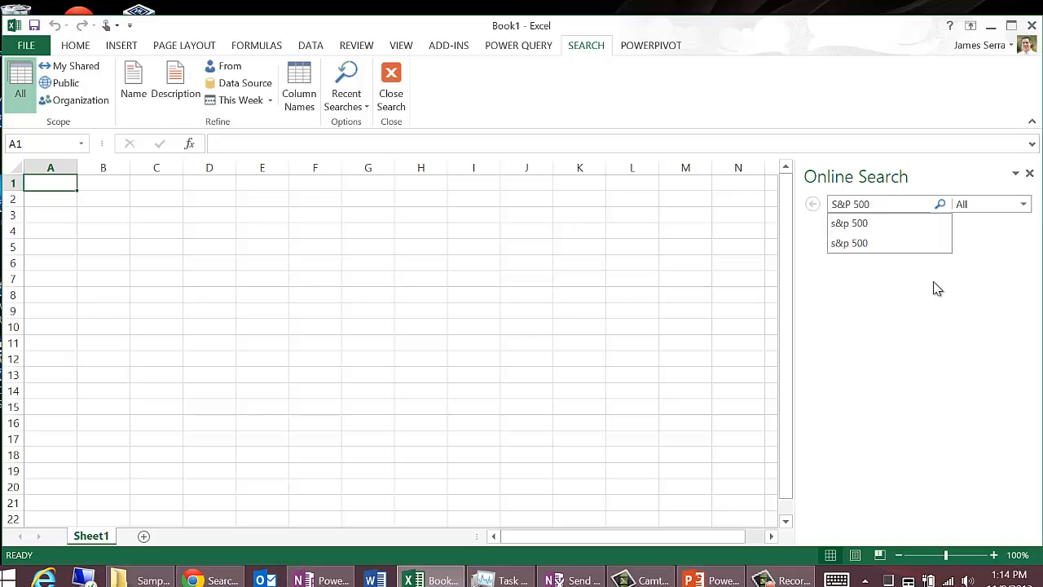
key(Return)
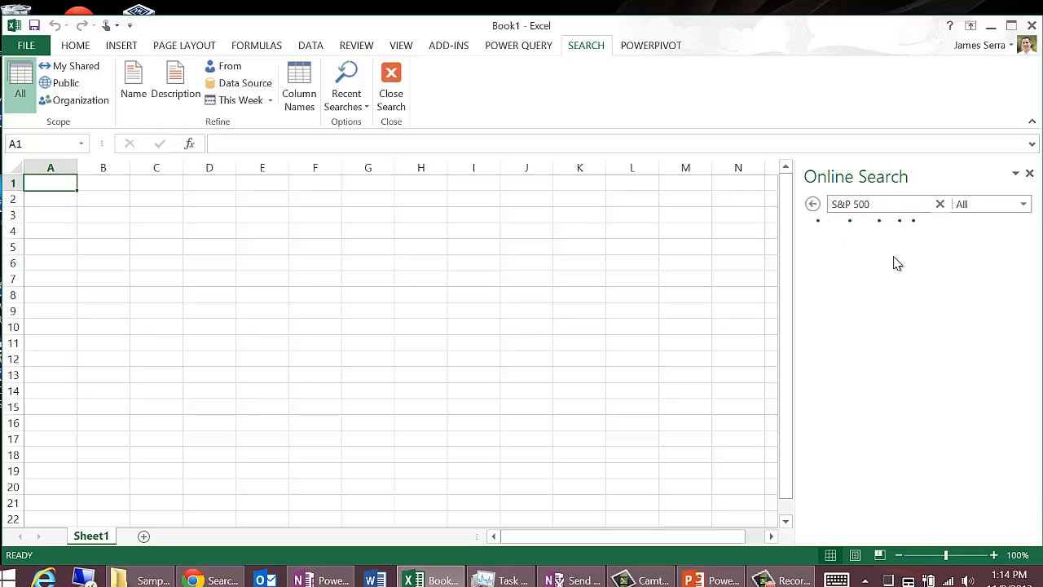
mouse_move(896, 342)
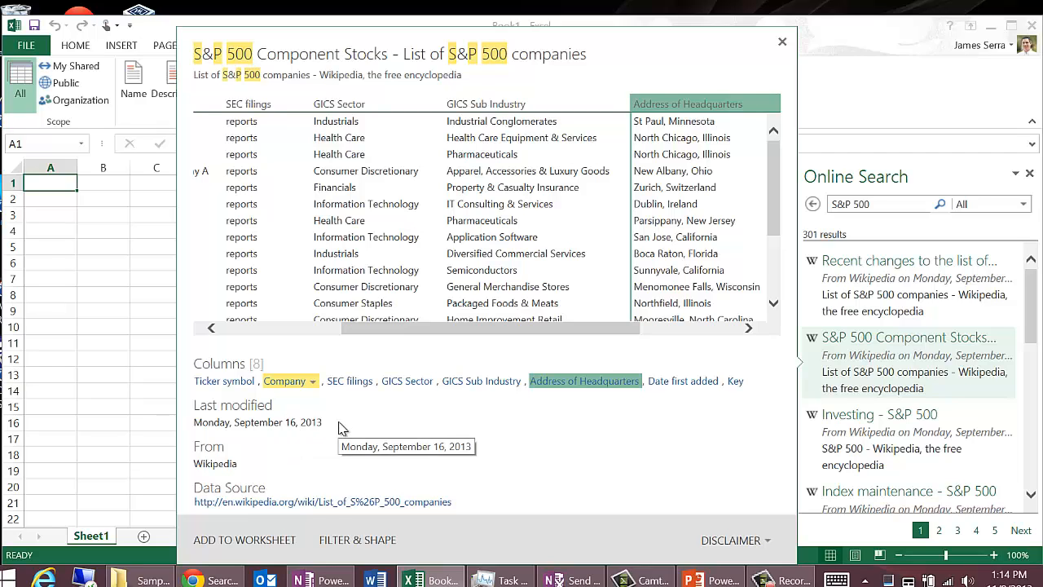
click(258, 541)
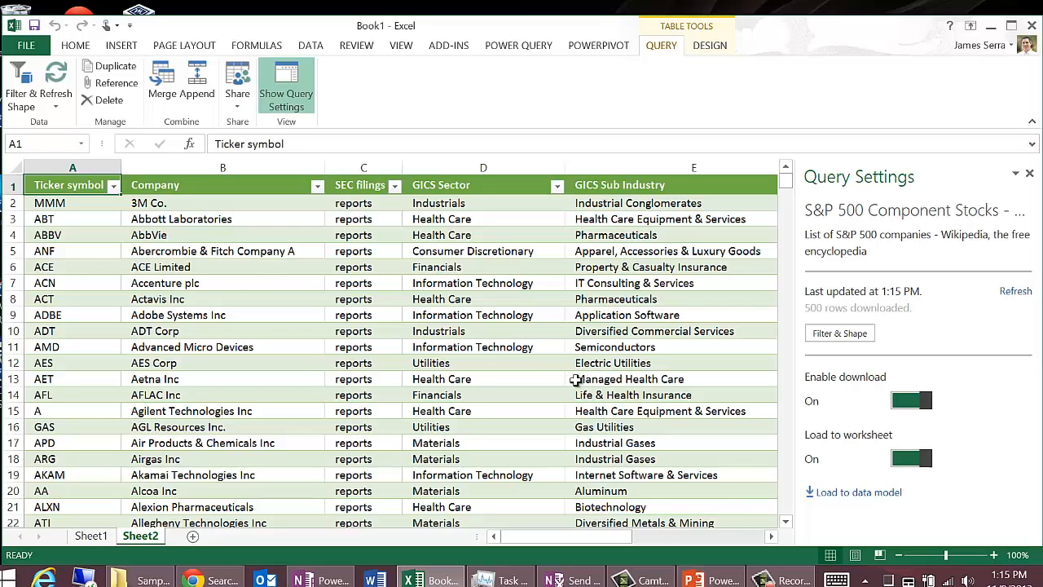
Step: Switch to Chrome and examine the help article's lists of public data sources accessible from Power Query, then return to Excel
click(231, 580)
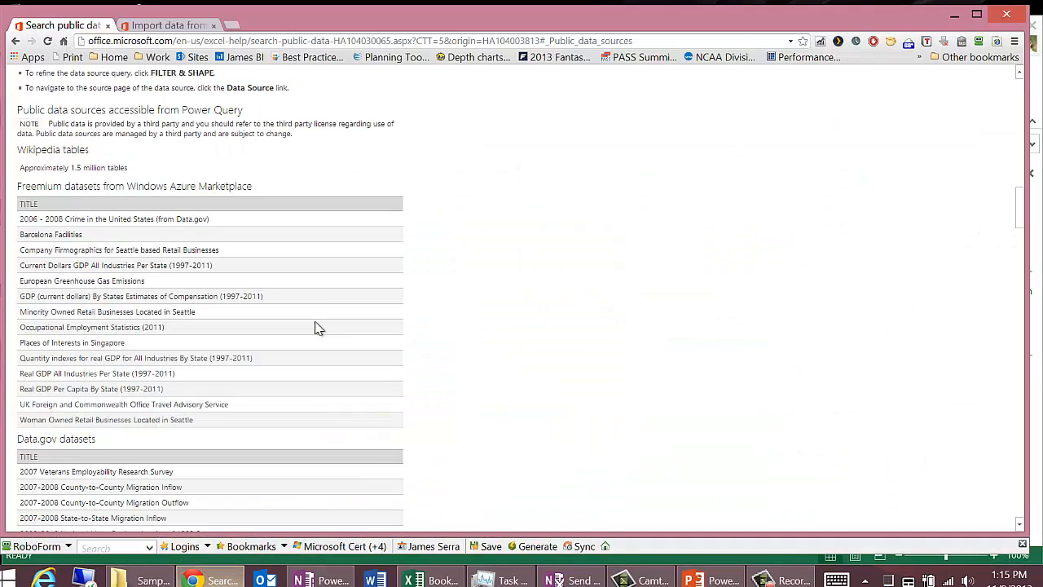
scroll(412, 241, up, 3)
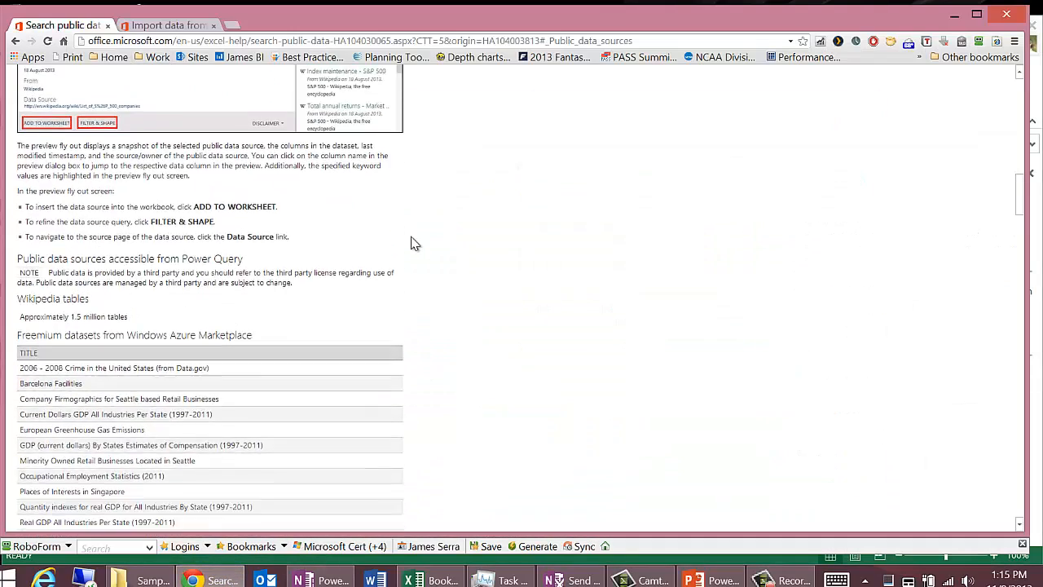
scroll(415, 241, down, 3)
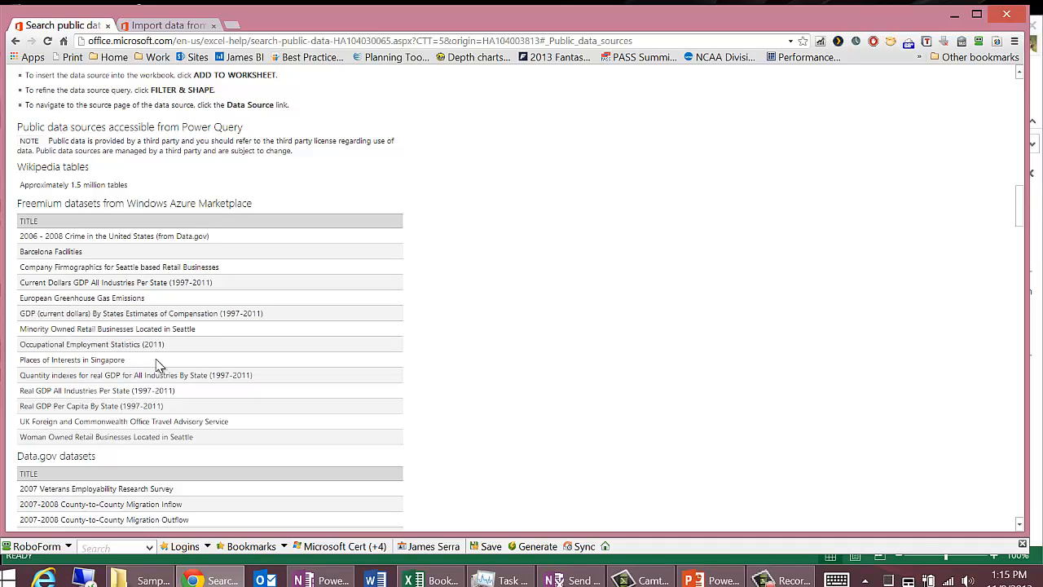
scroll(167, 363, down, 2)
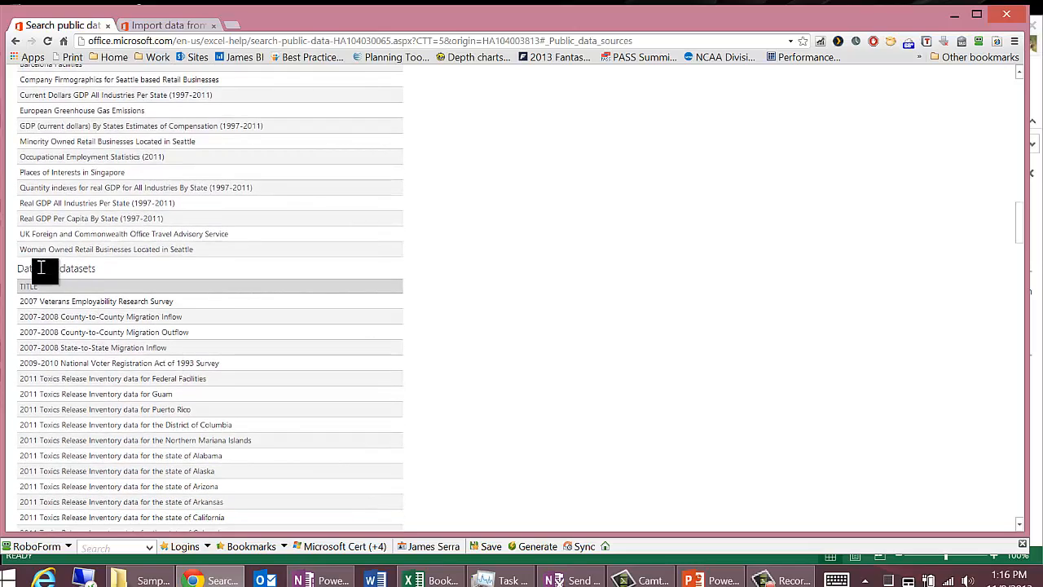
scroll(161, 323, down, 1)
scroll(160, 323, down, 12)
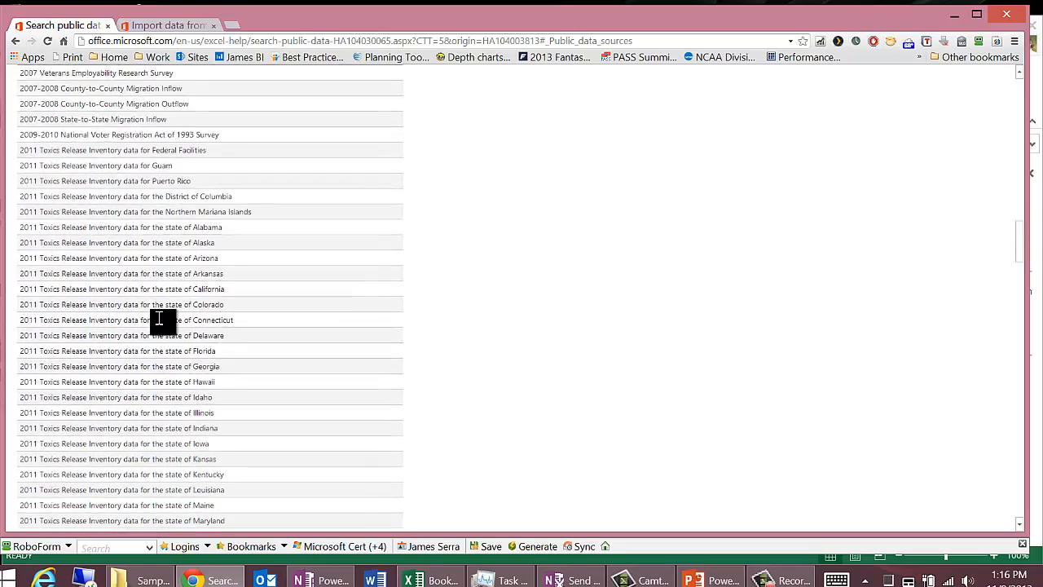
scroll(160, 321, down, 18)
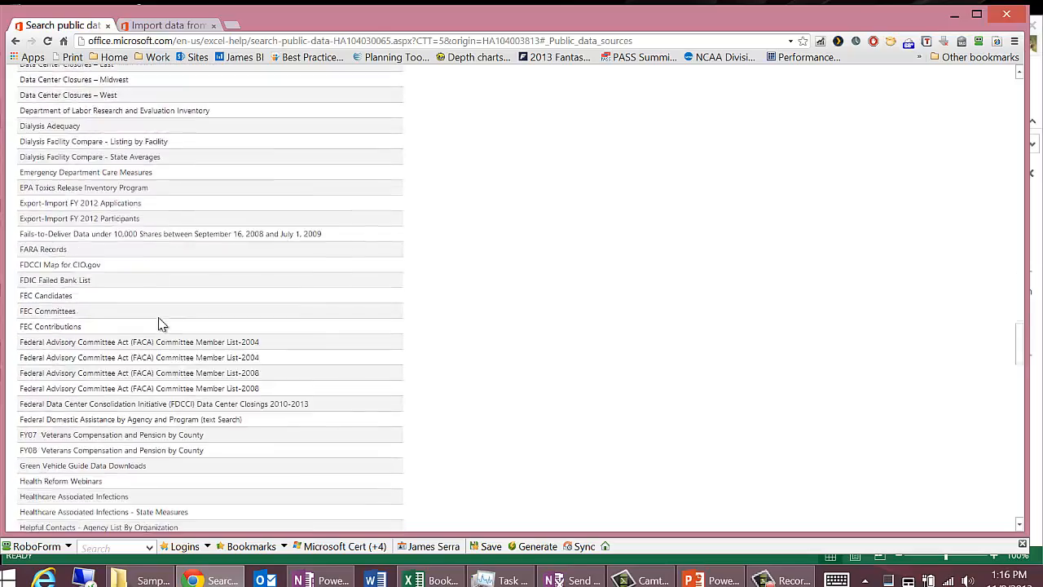
scroll(160, 323, down, 5)
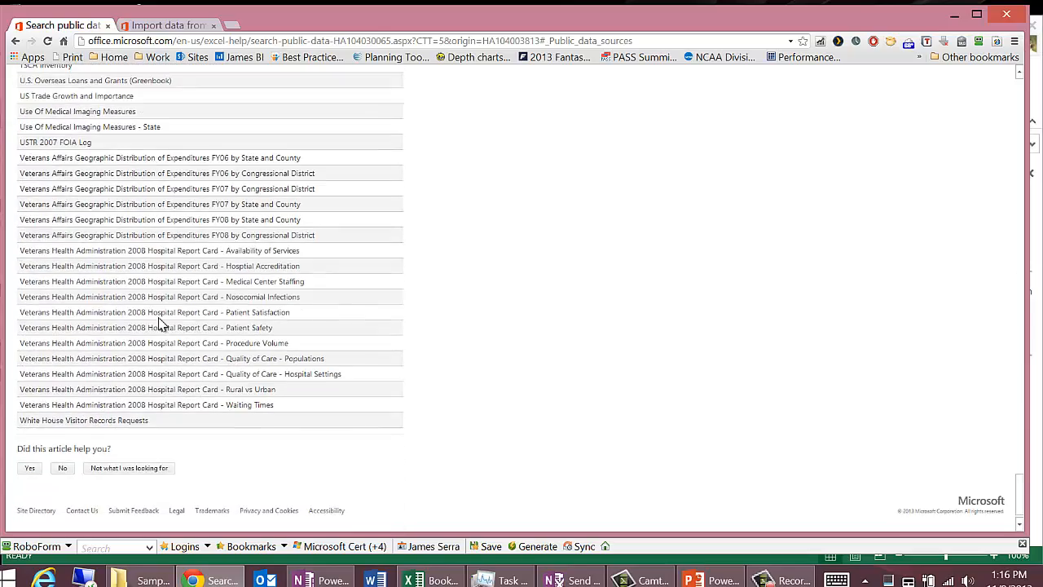
scroll(160, 322, up, 20)
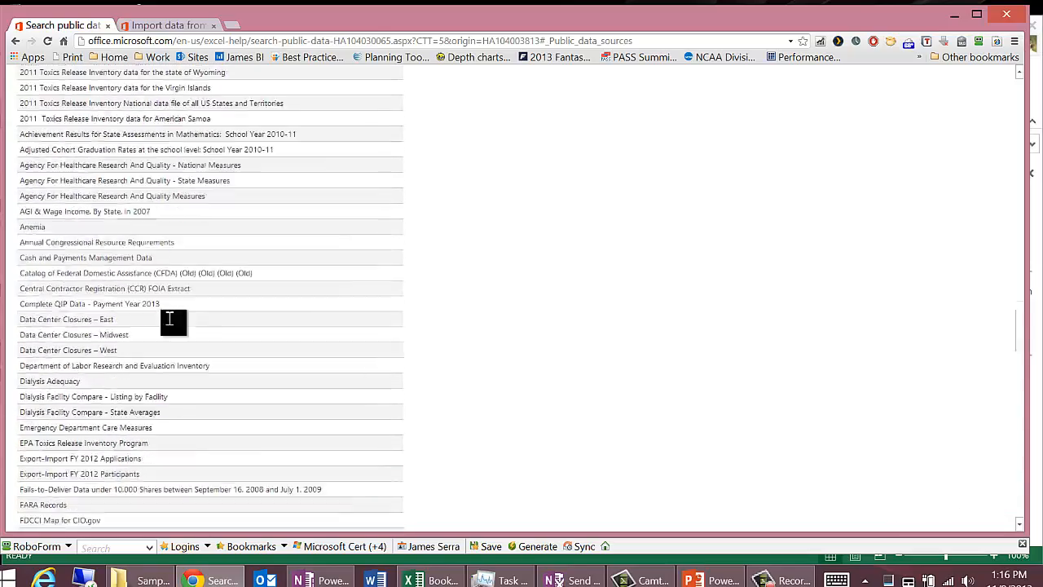
scroll(169, 316, up, 15)
scroll(173, 317, down, 3)
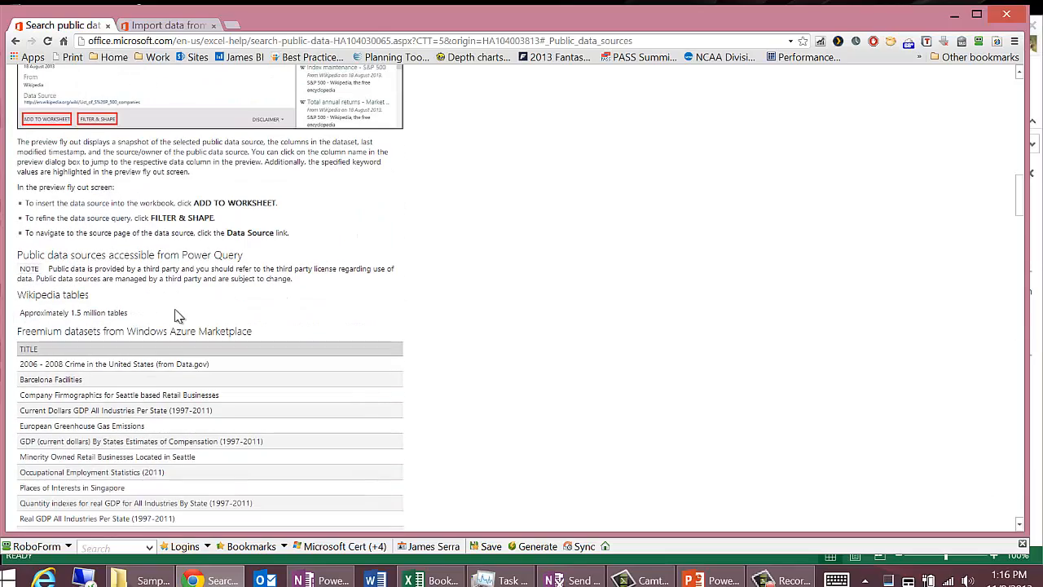
click(954, 15)
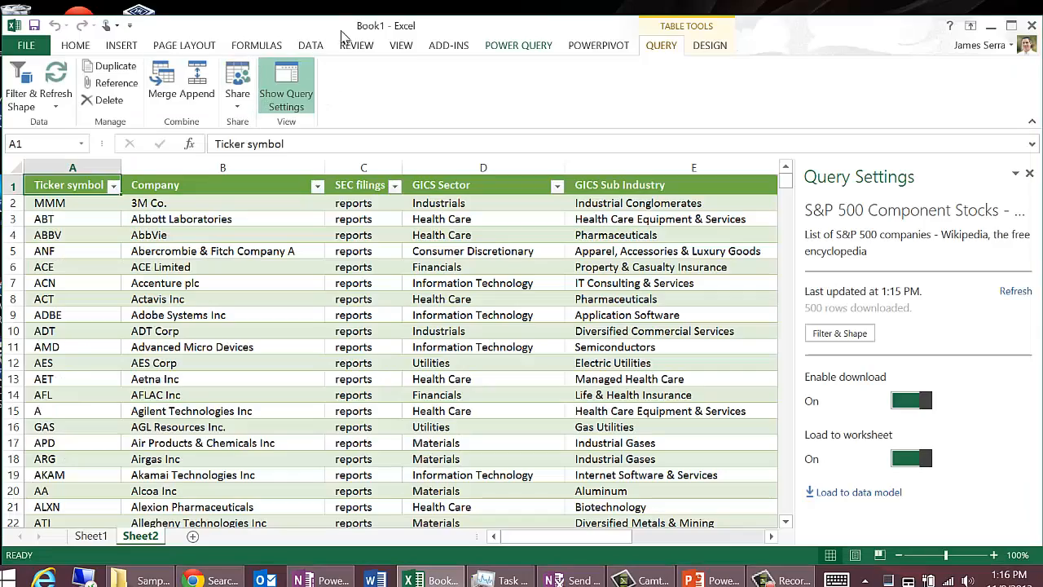
Step: Review the Power Query import options for web pages, files, databases, other sources and Excel tables
click(518, 45)
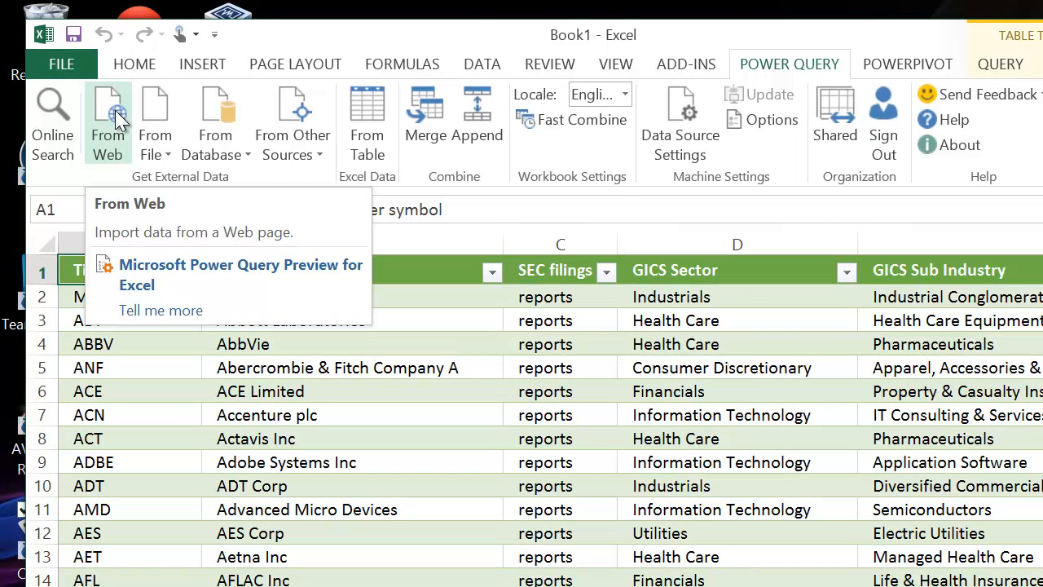
click(115, 110)
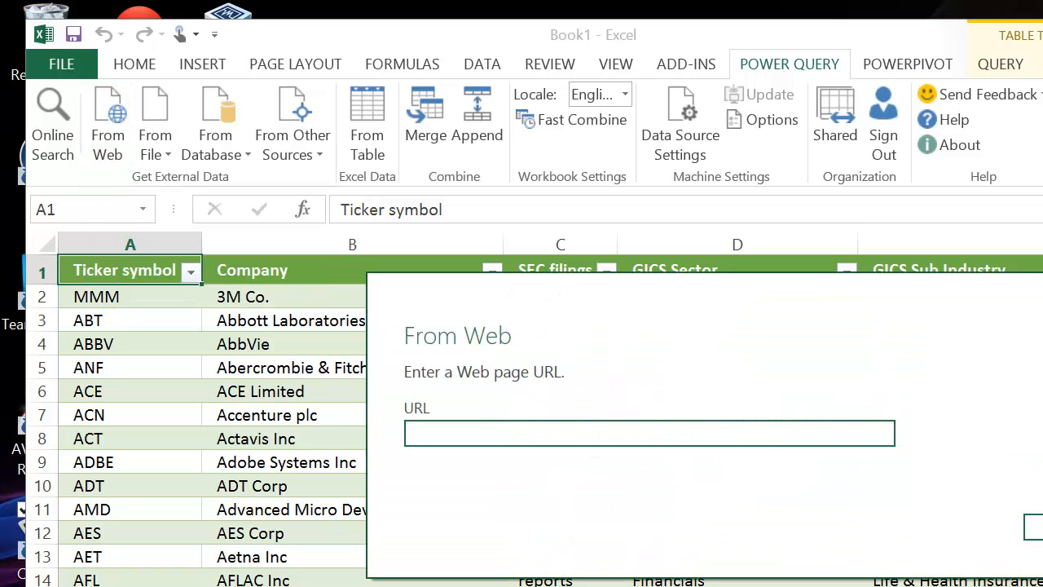
key(Escape)
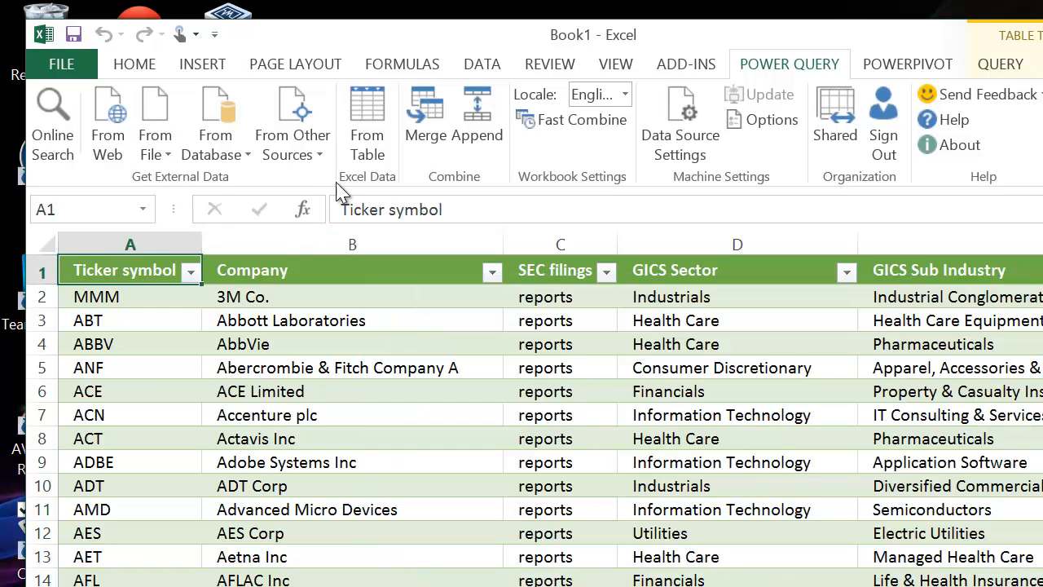
click(168, 157)
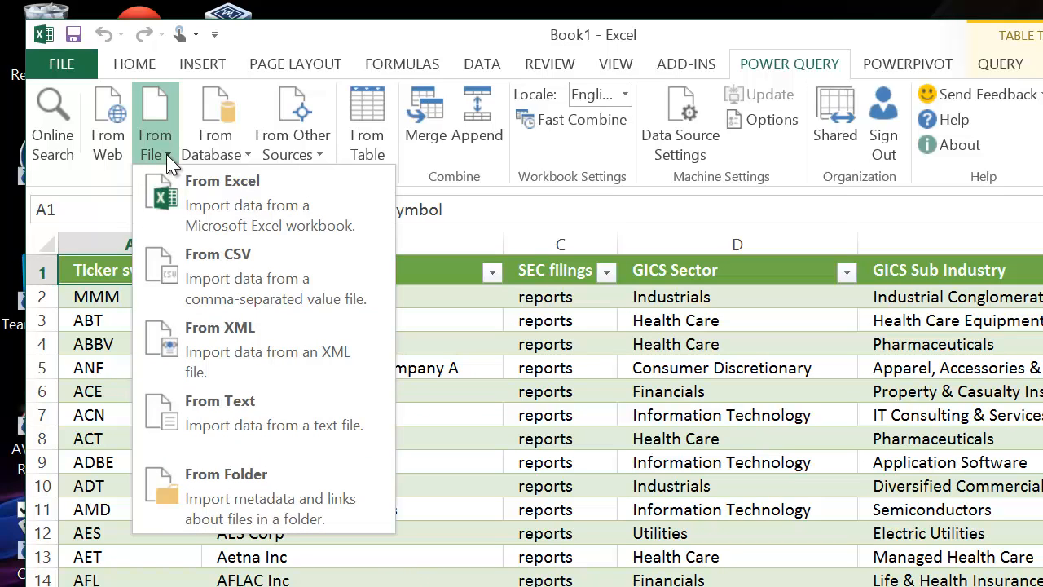
click(245, 156)
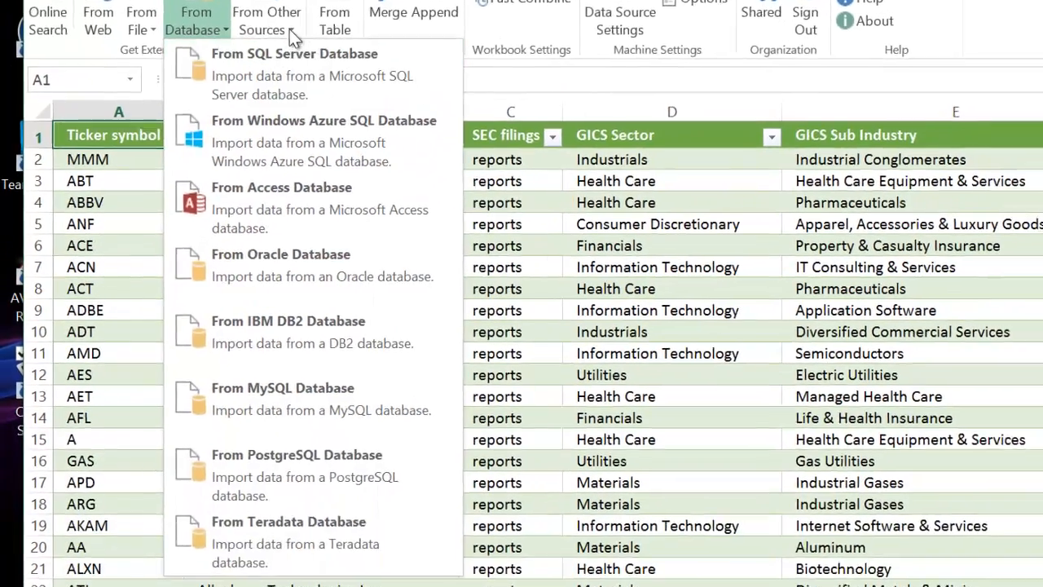
click(292, 155)
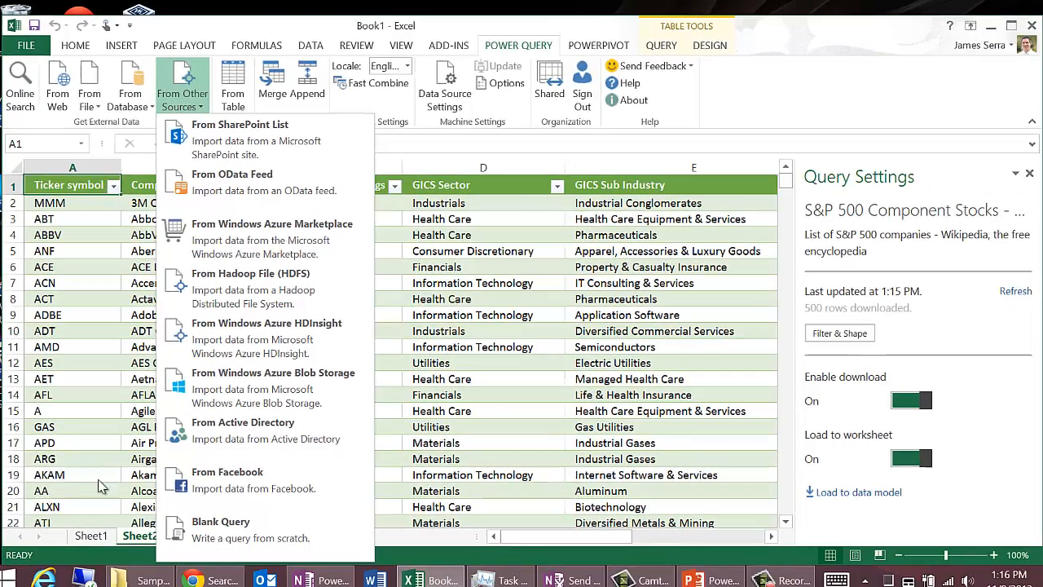
click(91, 537)
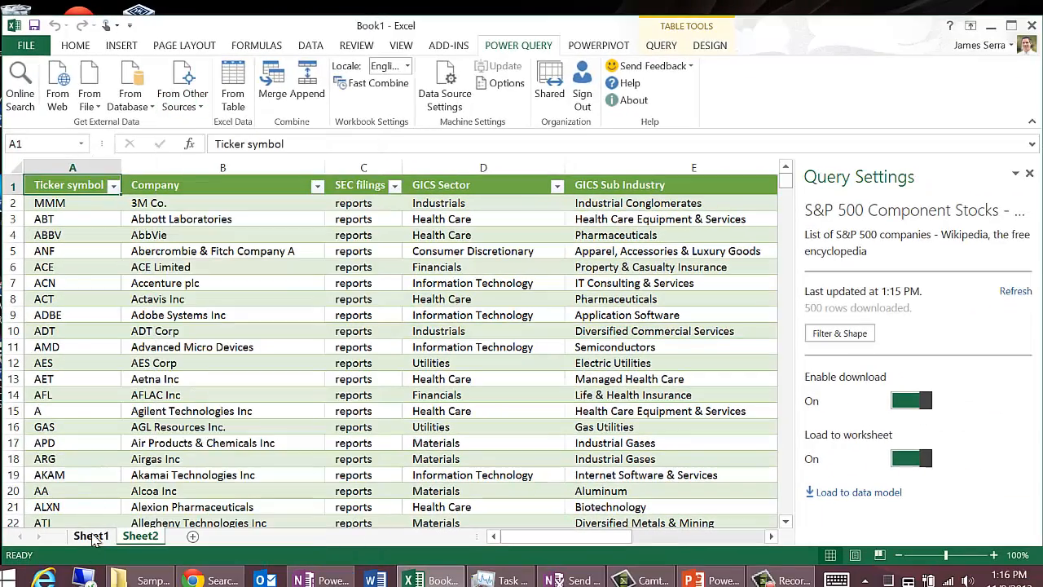
click(93, 536)
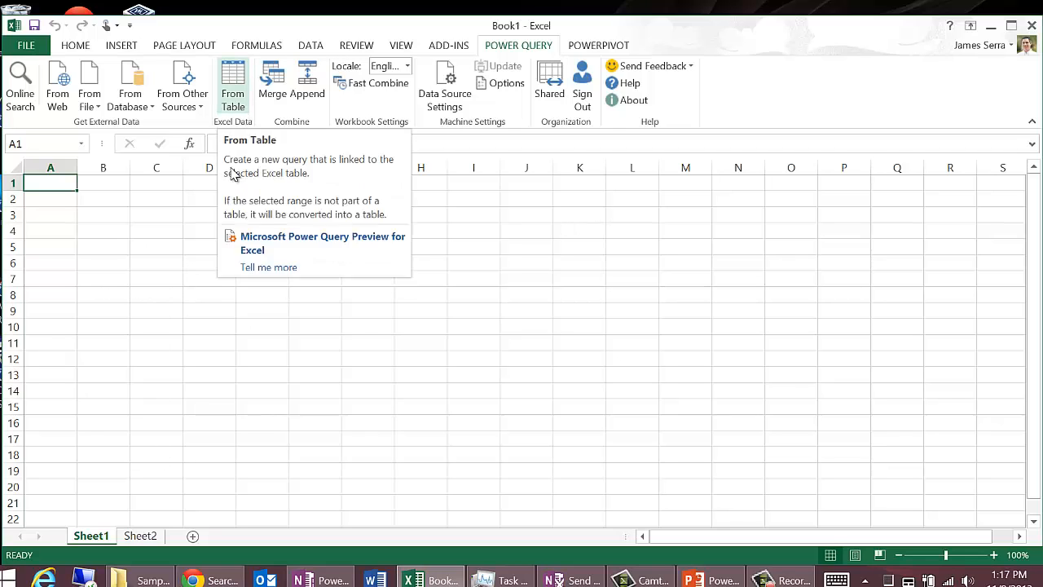
click(141, 536)
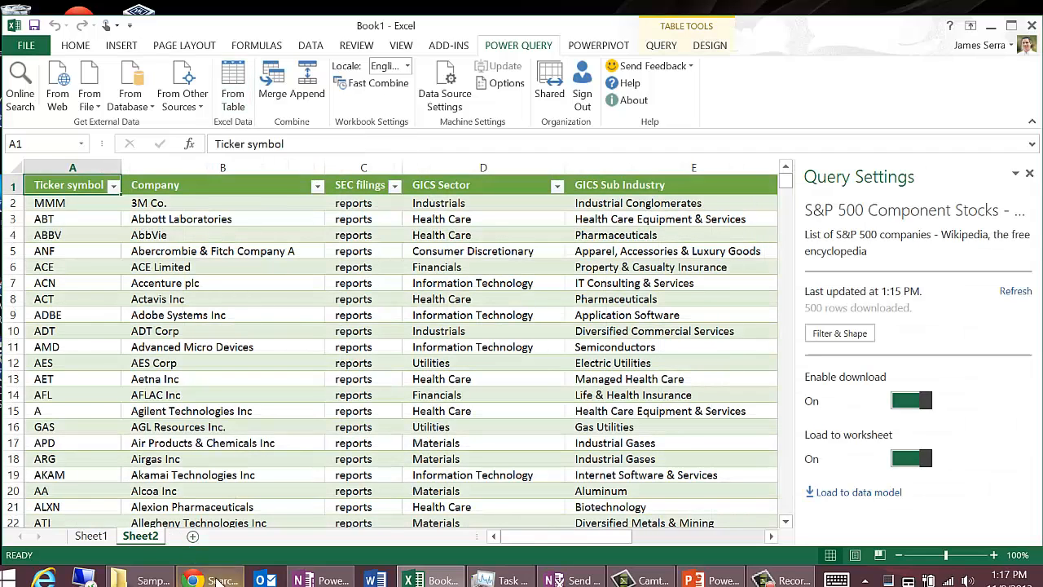
Step: Switch to Chrome, look through the help article on importing data from external data sources, and return to Excel
click(218, 582)
click(199, 25)
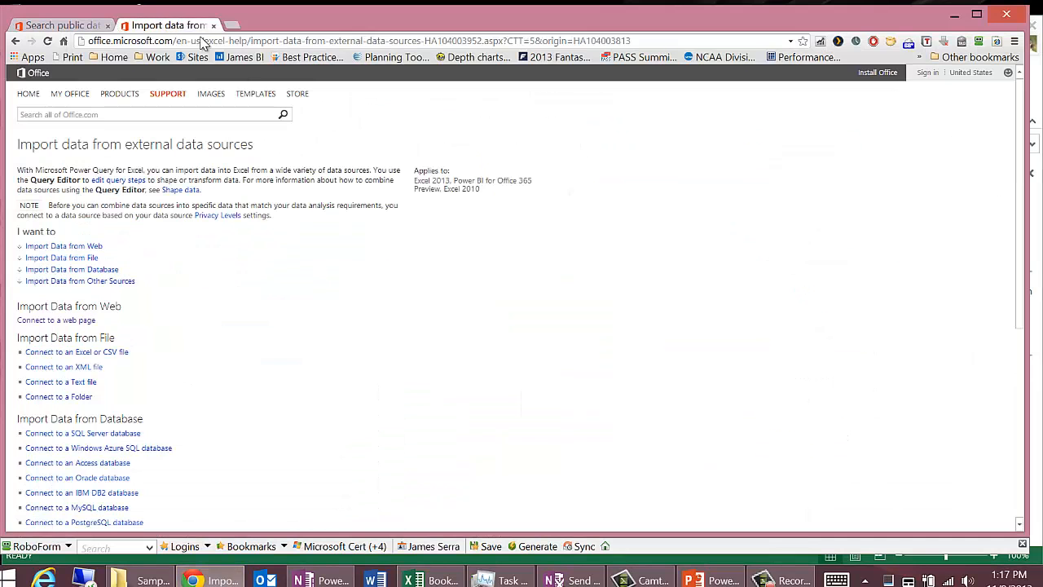
scroll(442, 282, down, 2)
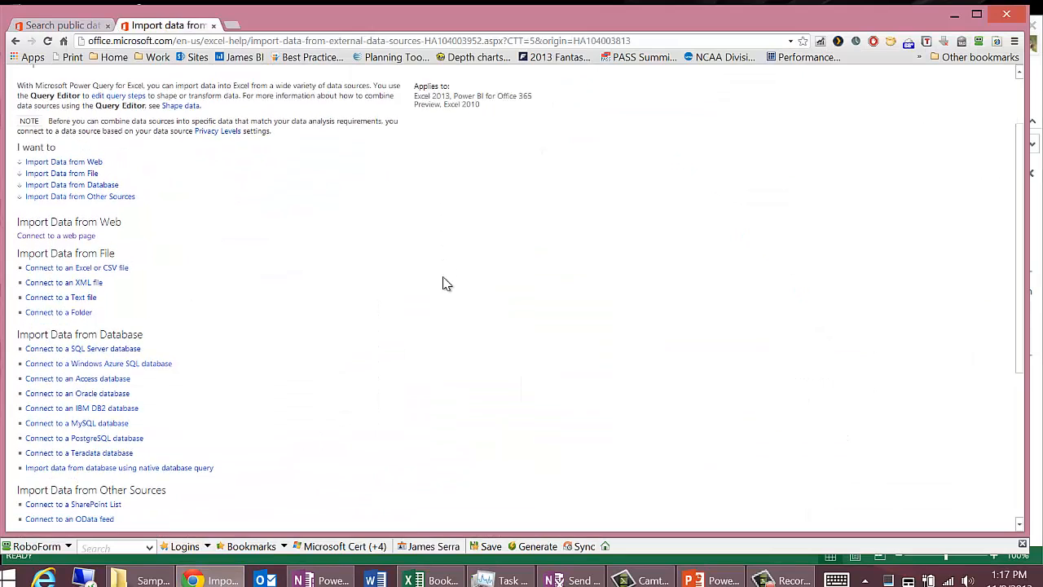
scroll(446, 282, down, 3)
scroll(447, 282, down, 1)
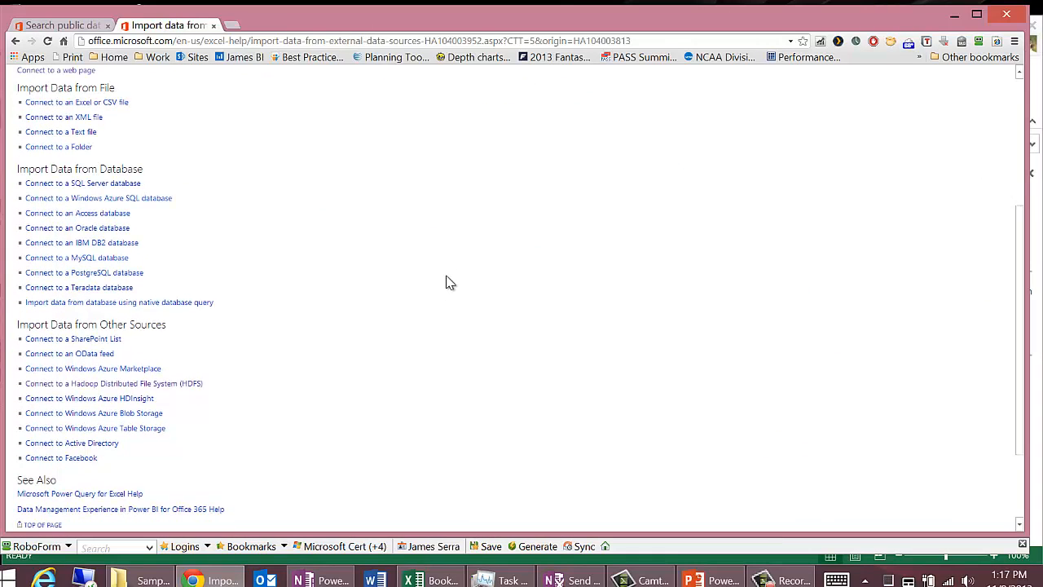
click(954, 15)
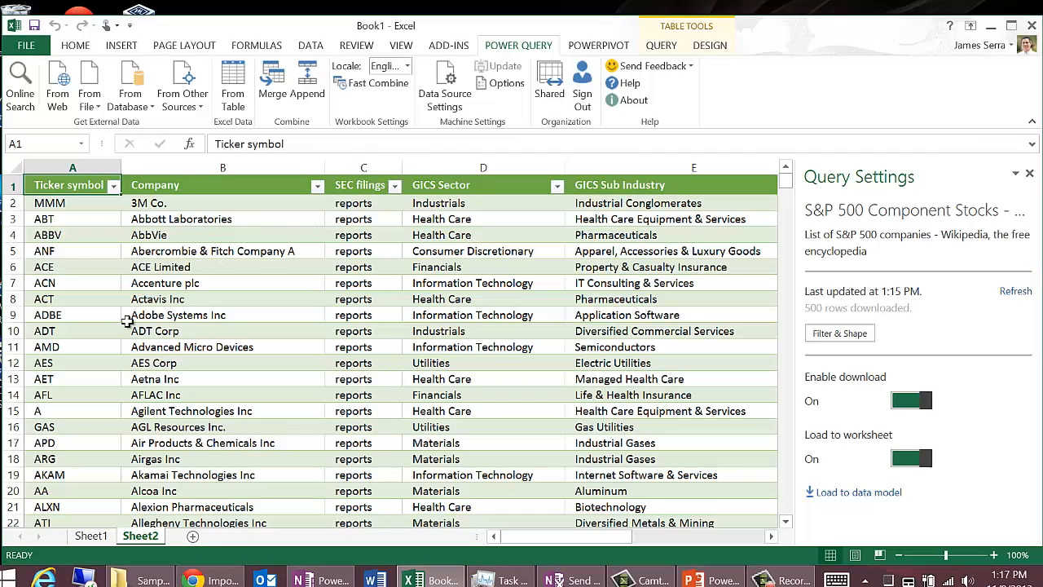
Step: Delete Sheet2 containing the S&P 500 table from the workbook
right_click(146, 535)
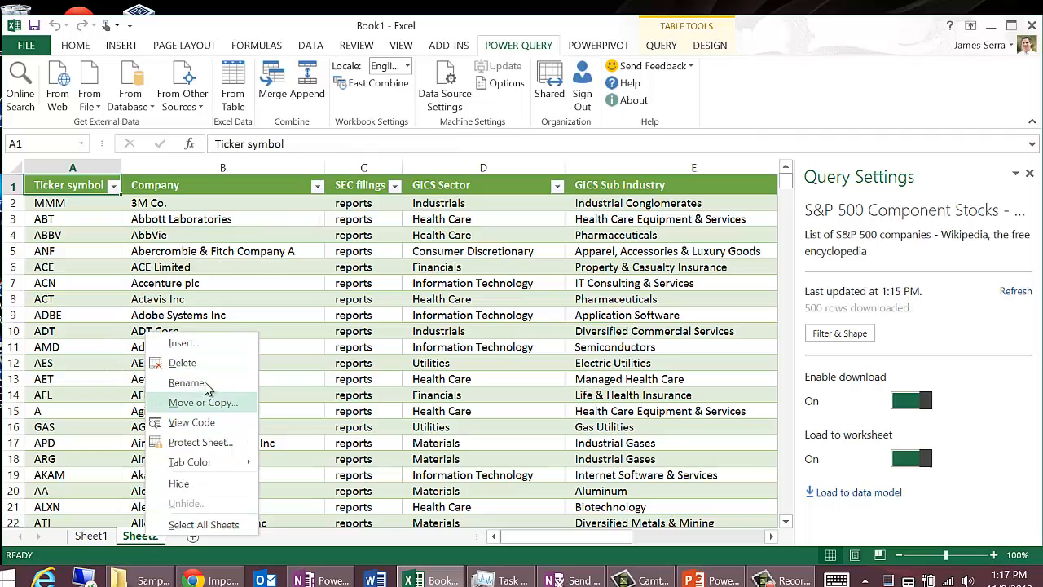
click(182, 363)
click(486, 332)
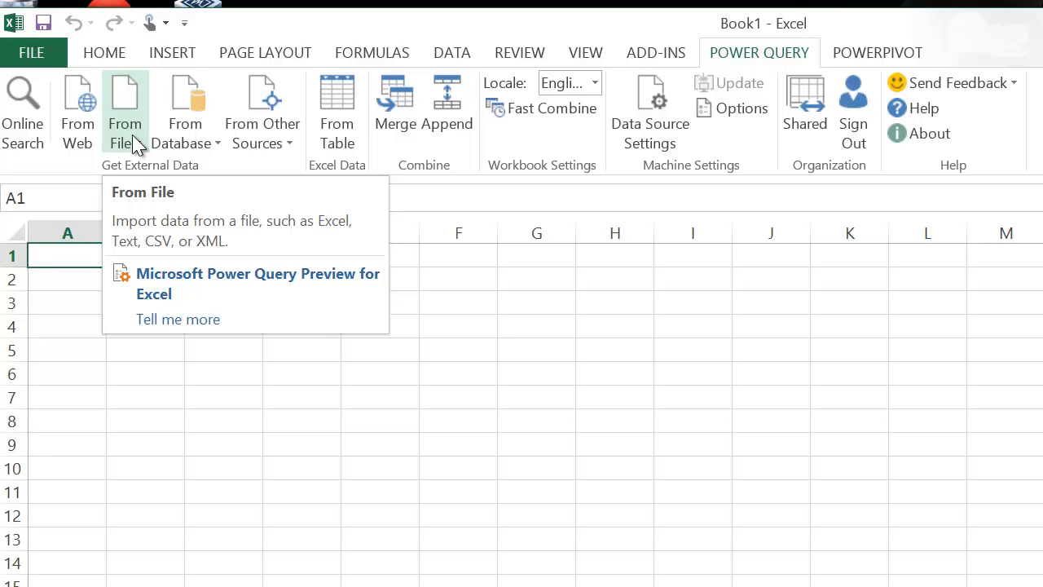
Step: Import the Excel workbook "Summer Olympic medalists 1896 to 2008.xlsx" into a new query and select its ALL MEDALISTS table for preview
click(130, 138)
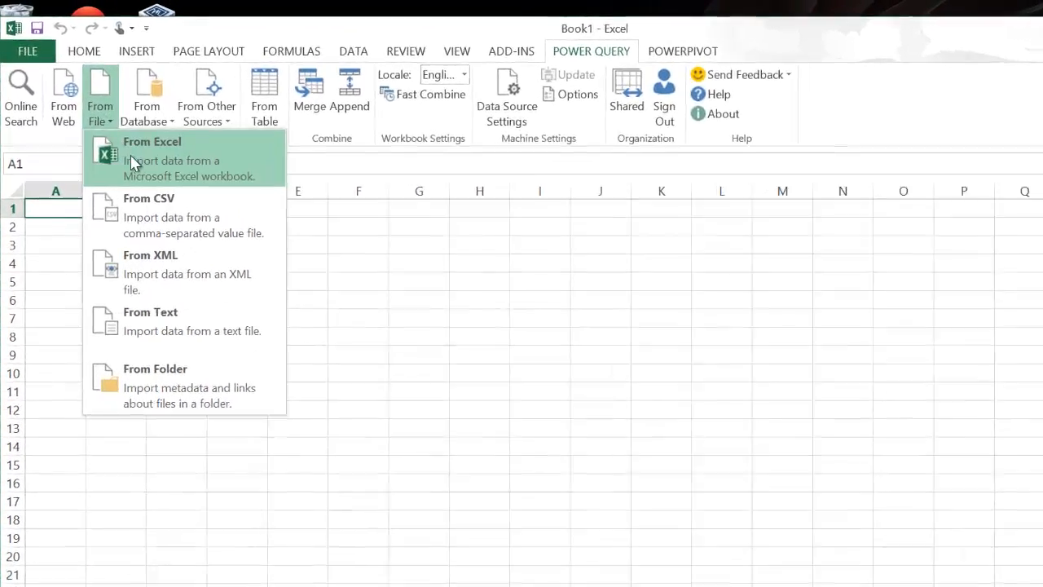
click(96, 150)
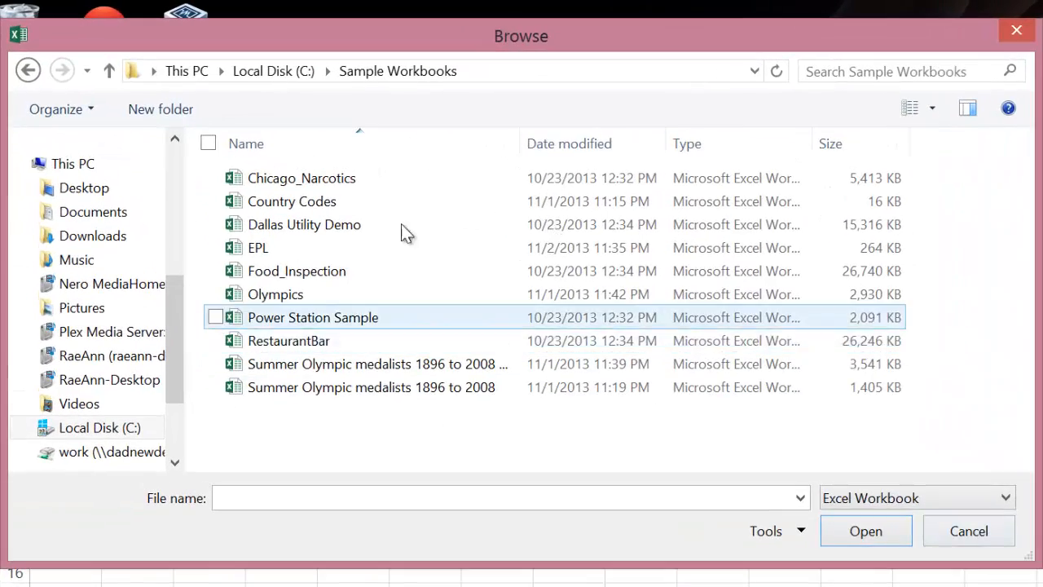
key(Down)
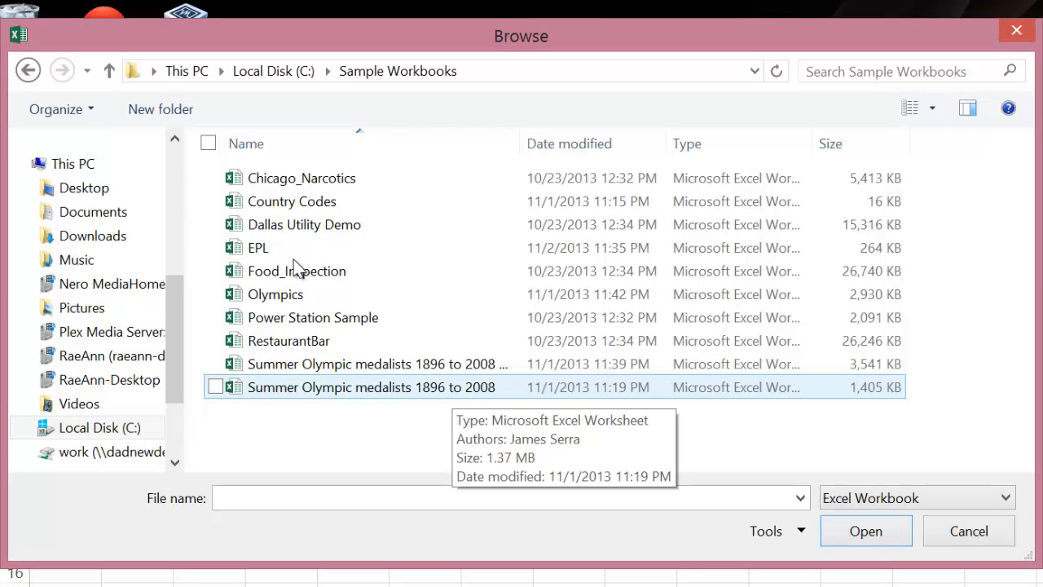
key(Return)
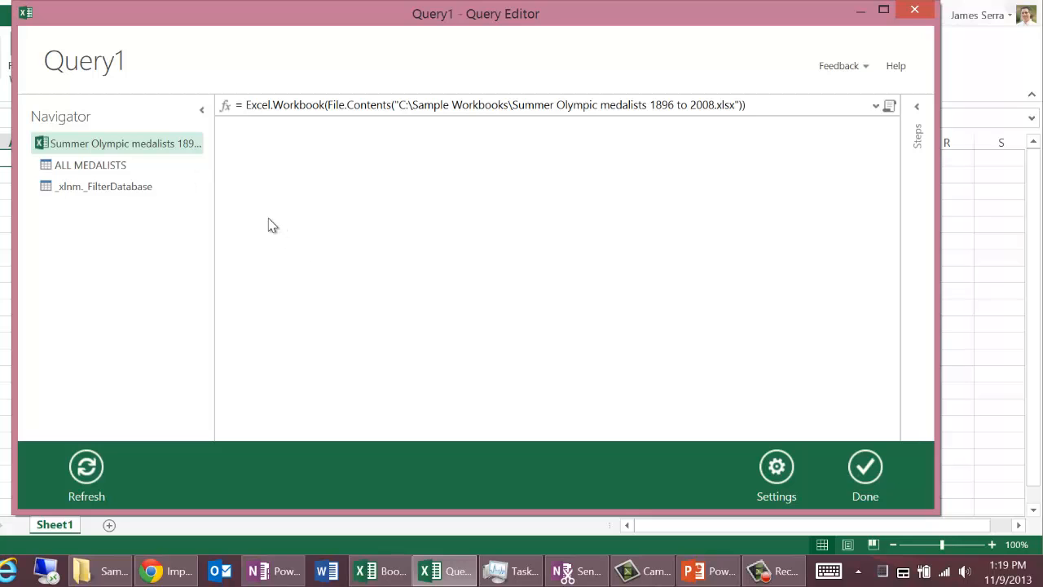
click(140, 168)
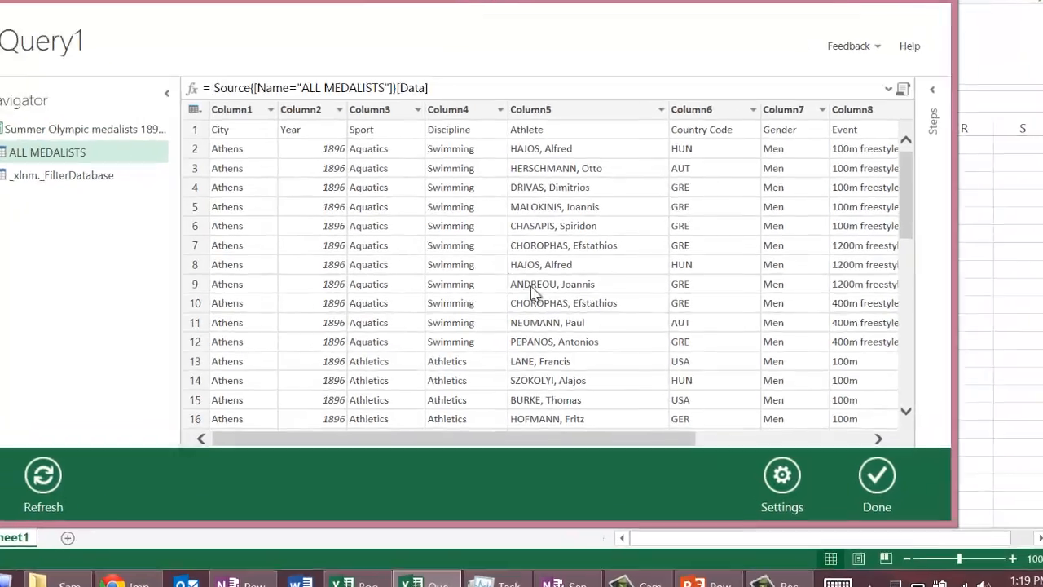
drag(681, 440, 854, 447)
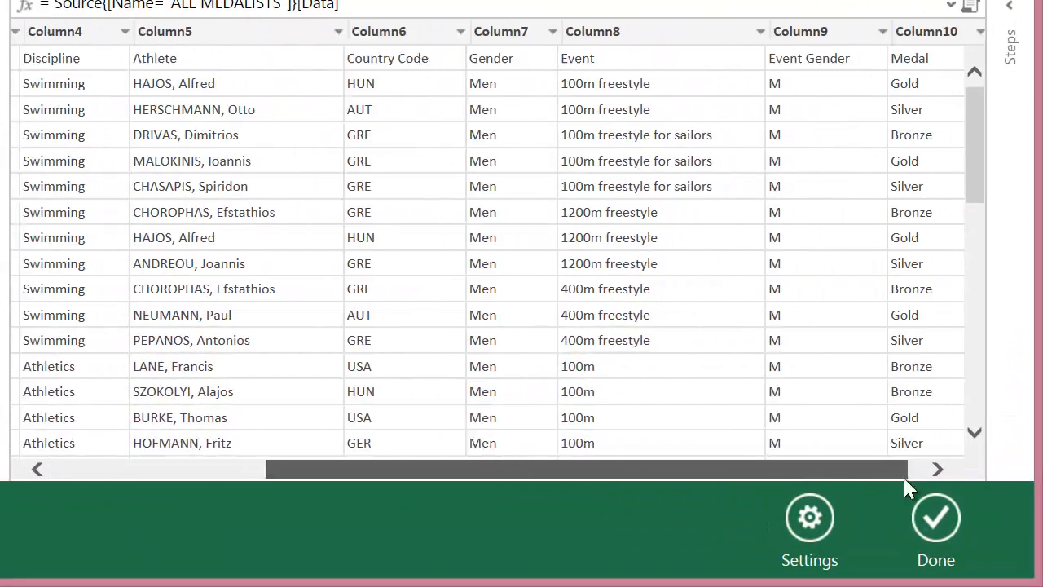
Step: Look across the ALL MEDALISTS columns and use the table's first row as column headers
drag(905, 470, 566, 465)
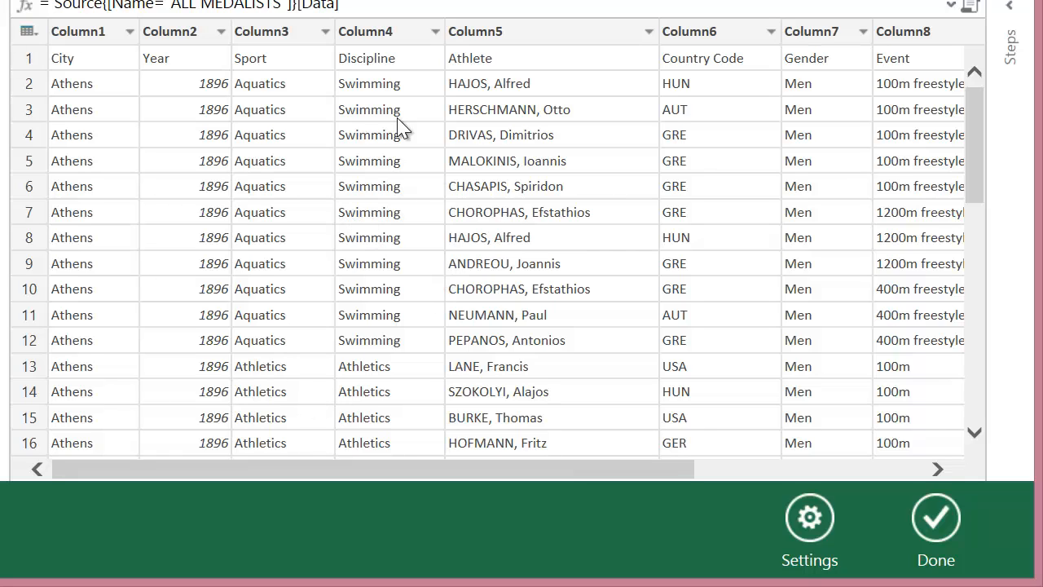
drag(689, 474, 422, 338)
click(272, 36)
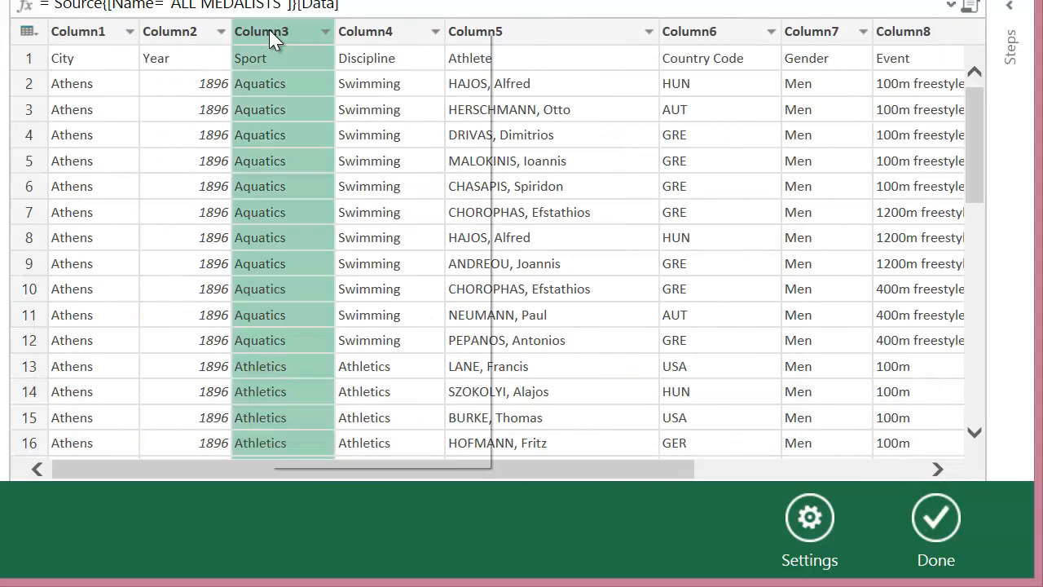
right_click(272, 35)
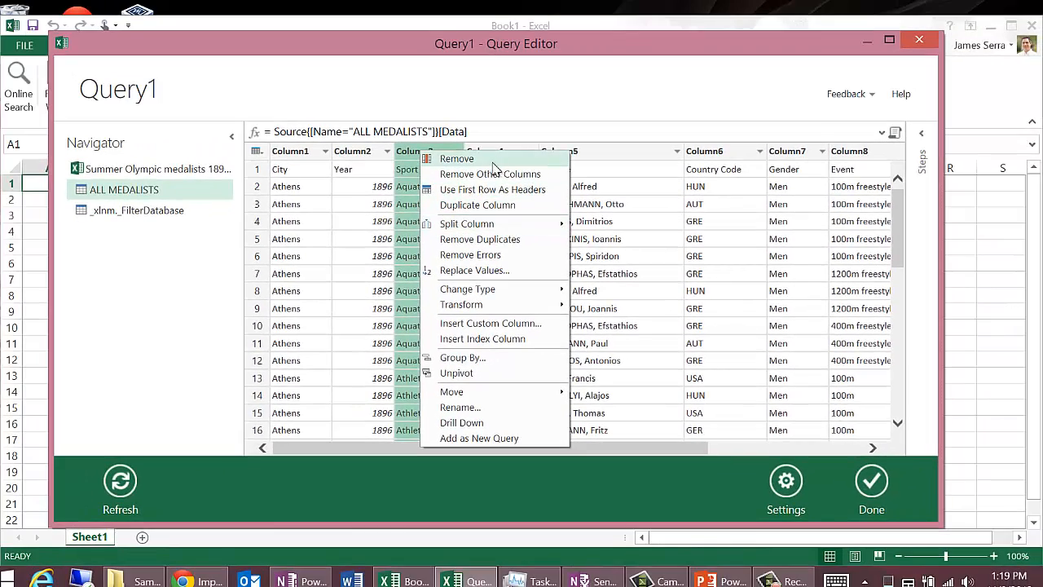
mouse_move(501, 210)
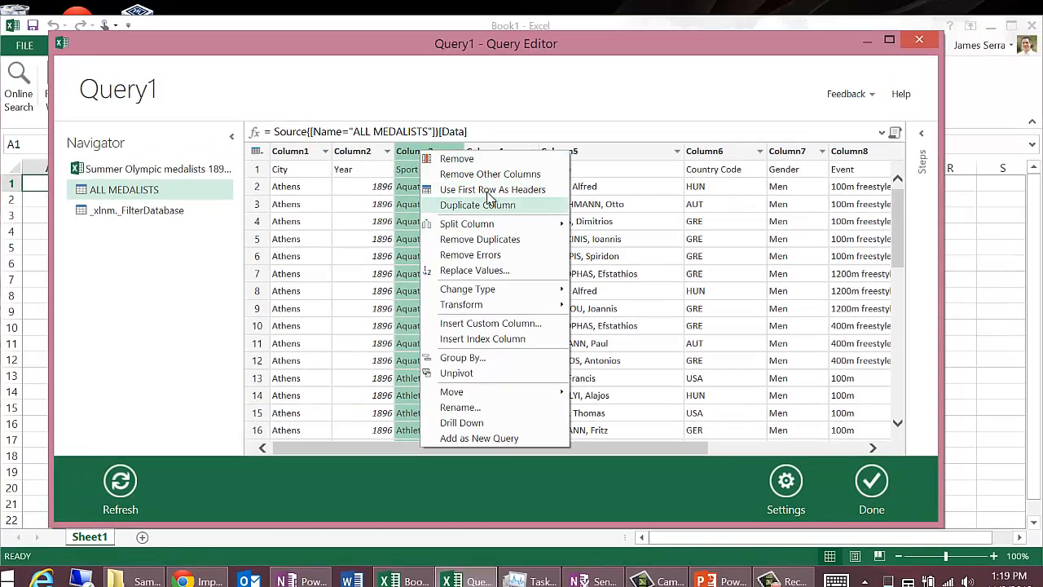
click(484, 189)
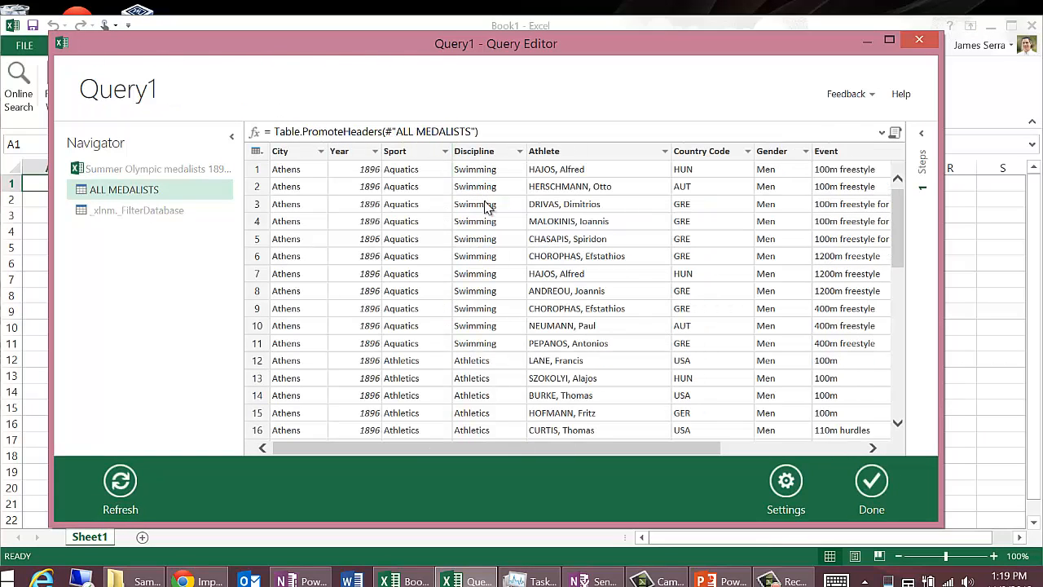
Step: Review the operations available for the Athlete column, including its text transforms, and view the table's remaining columns
click(574, 159)
right_click(575, 155)
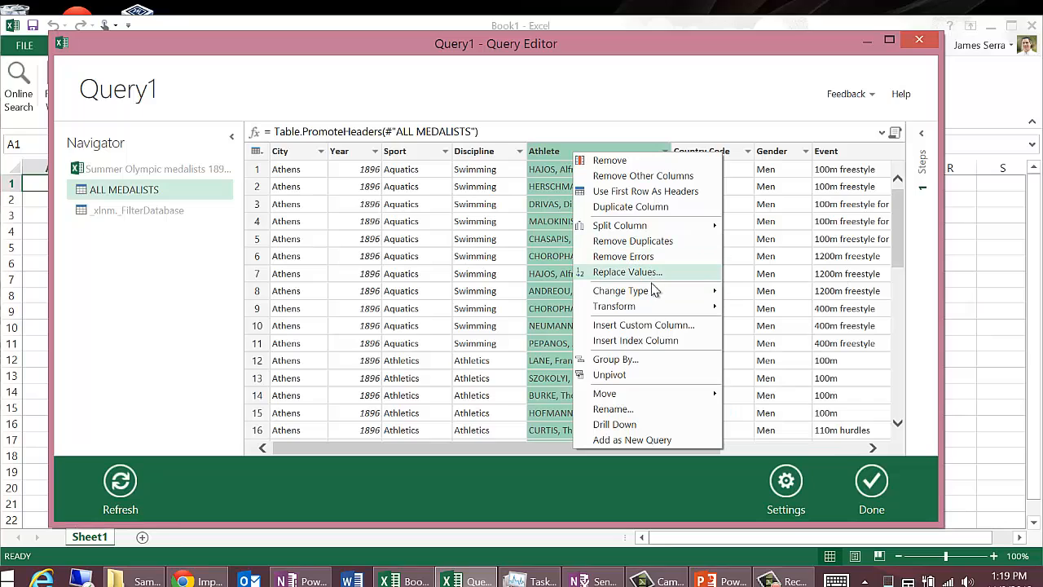
mouse_move(652, 313)
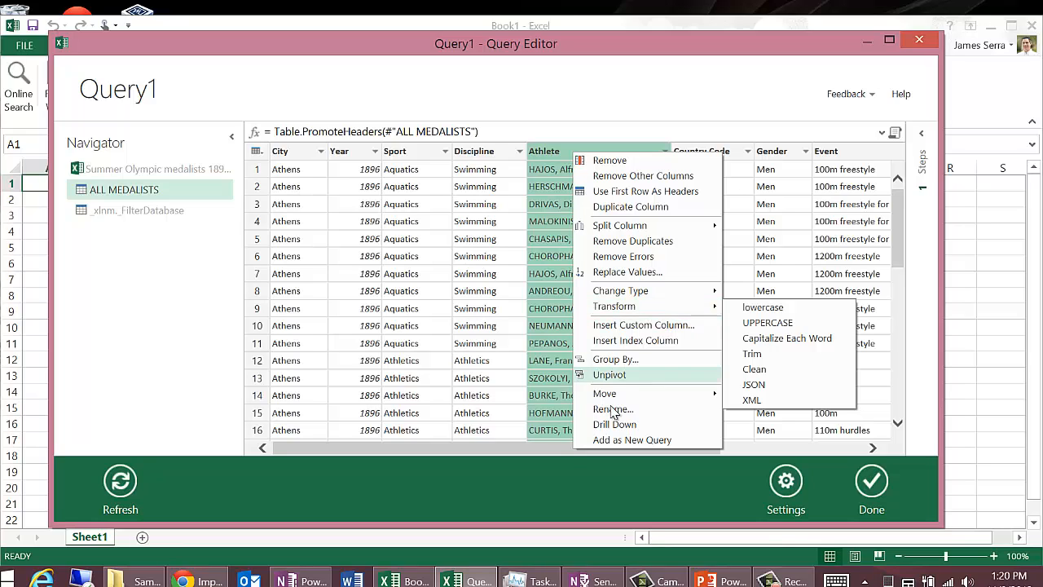
click(565, 453)
drag(565, 453, 733, 450)
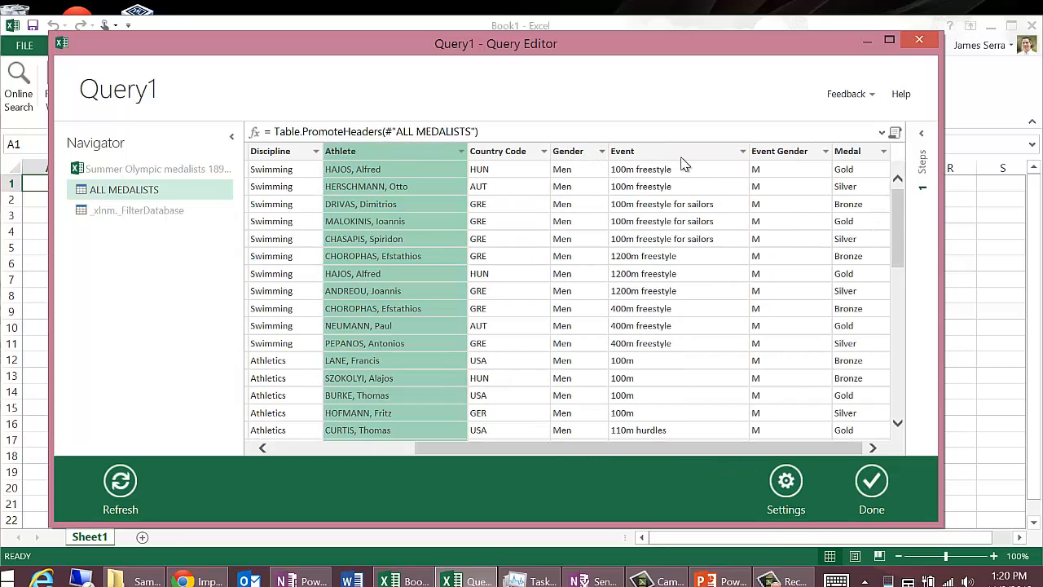
Step: Show the query's recorded steps and compare the data and formulas of Source and FirstRowAsHeader, ending on FirstRowAsHeader
click(923, 163)
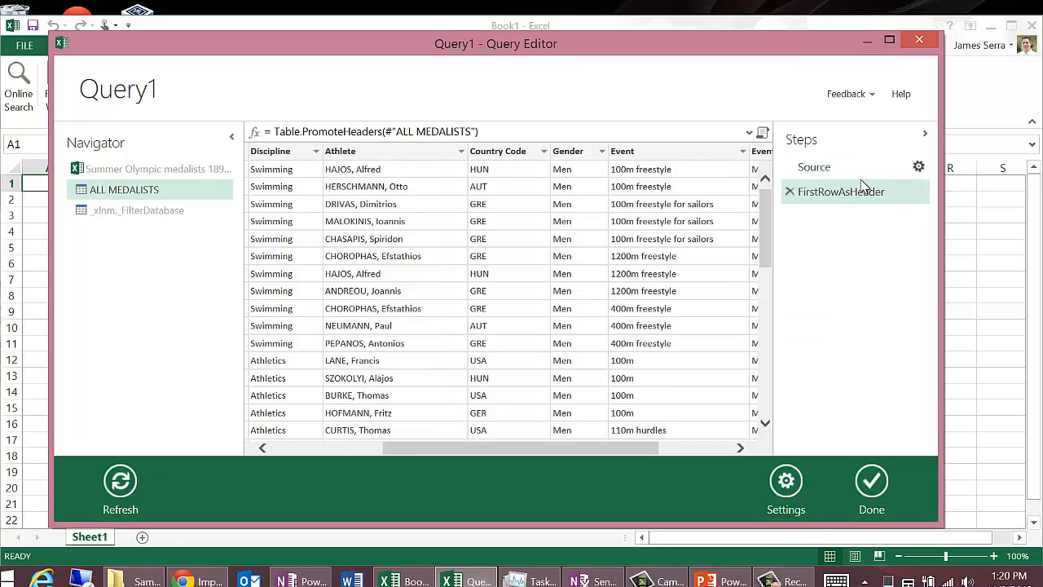
click(684, 135)
click(754, 135)
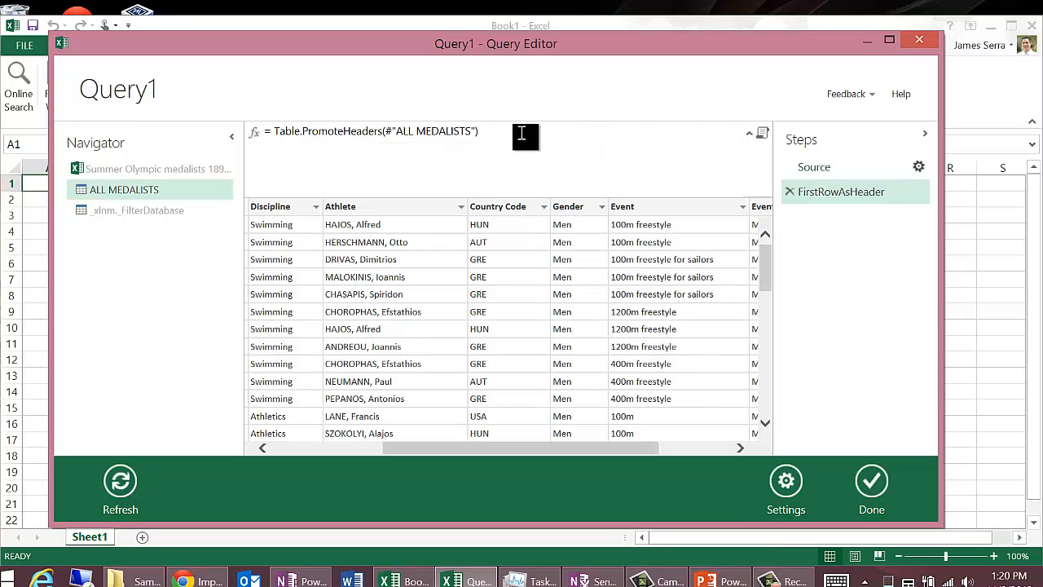
click(814, 167)
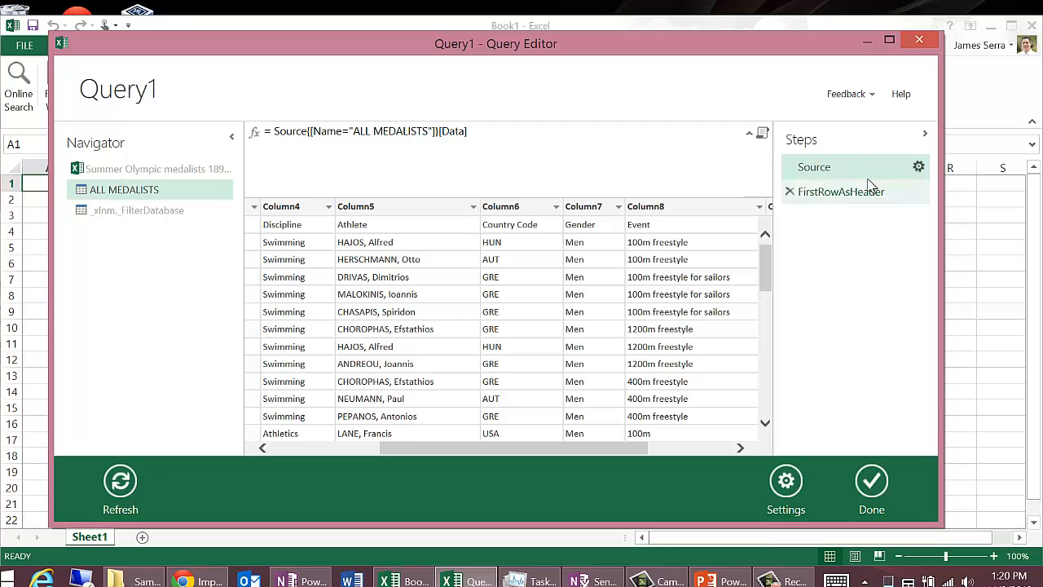
click(749, 132)
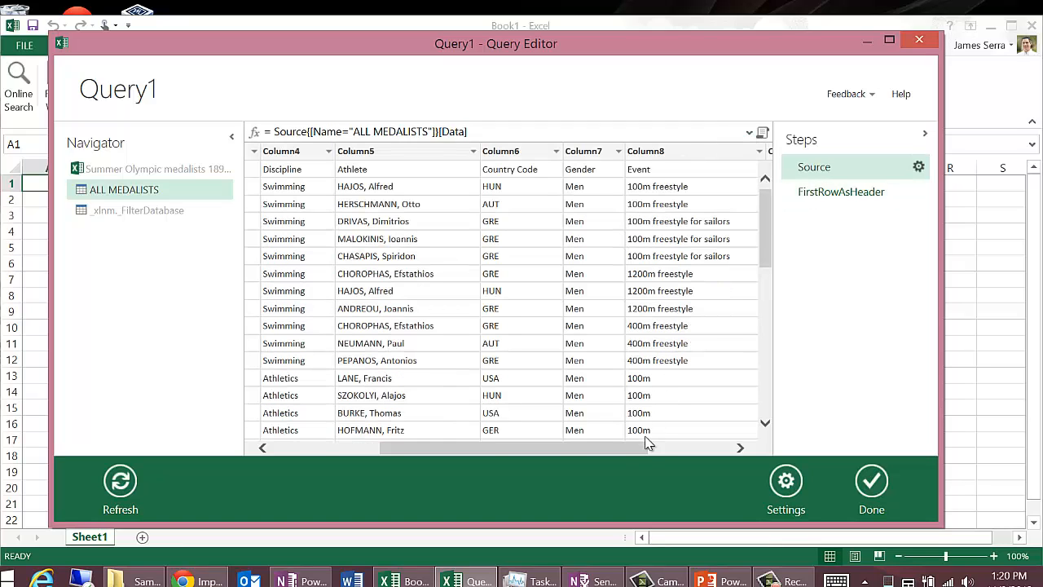
drag(641, 457, 509, 444)
click(827, 204)
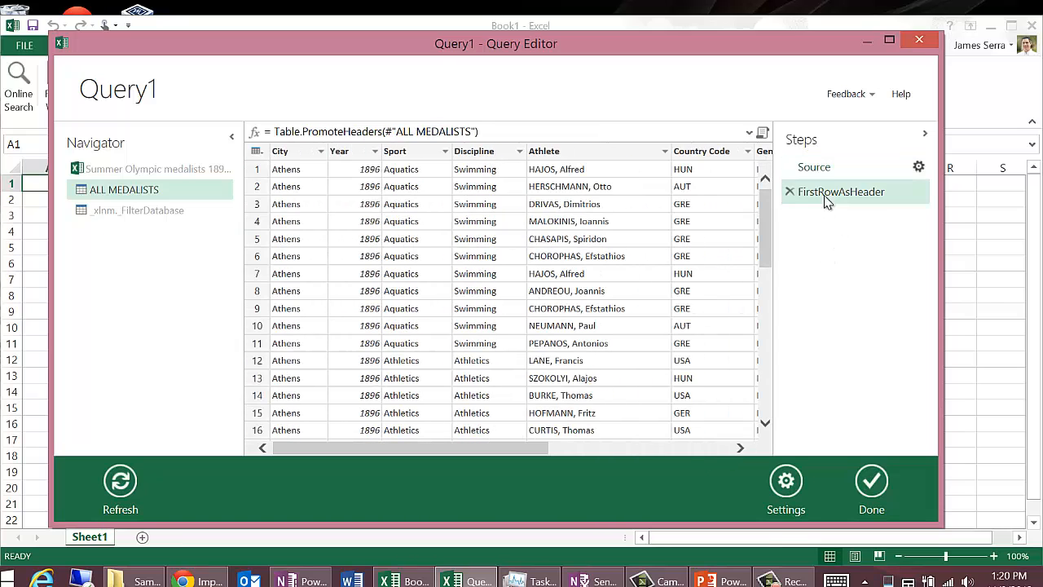
click(831, 168)
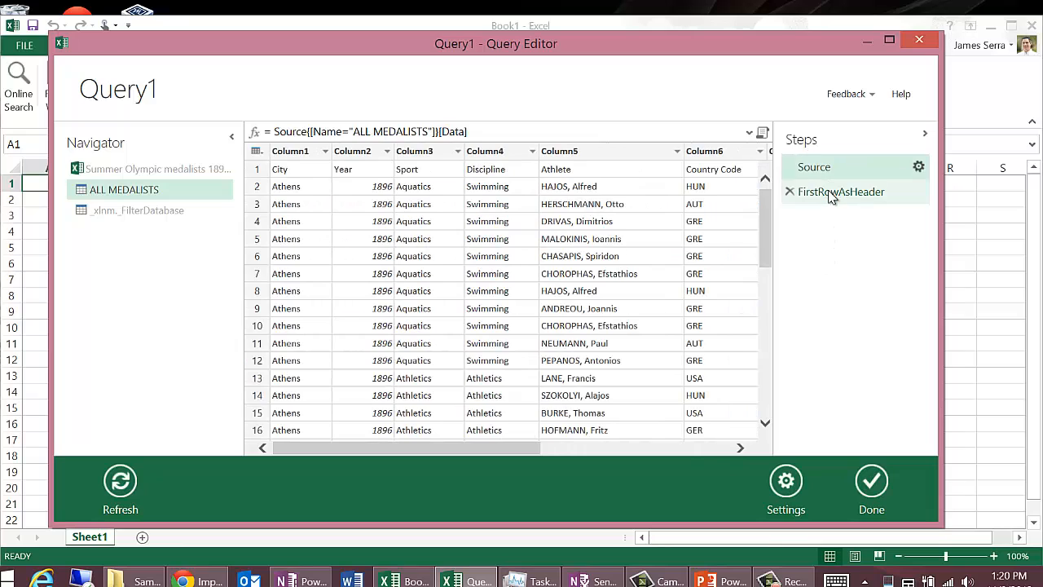
click(831, 195)
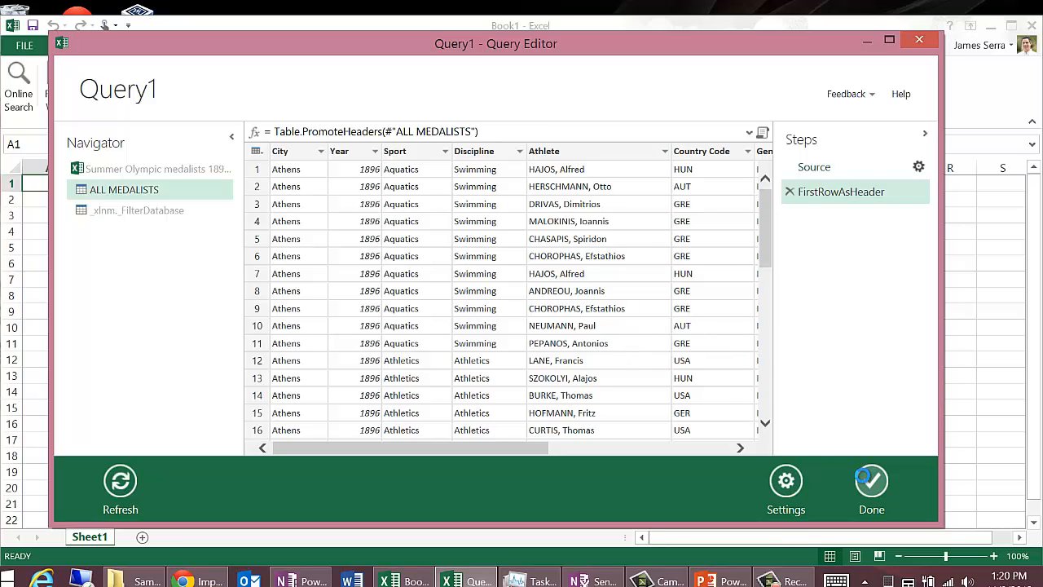
Step: Load the medalists query into the workbook and rename the query "Olypmic Medalists"
click(871, 482)
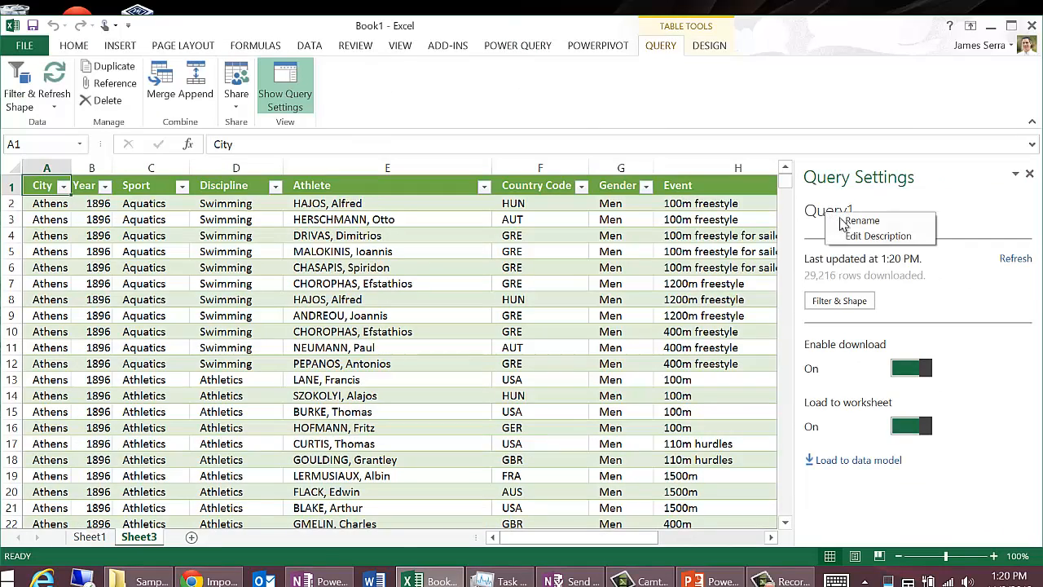
click(847, 219)
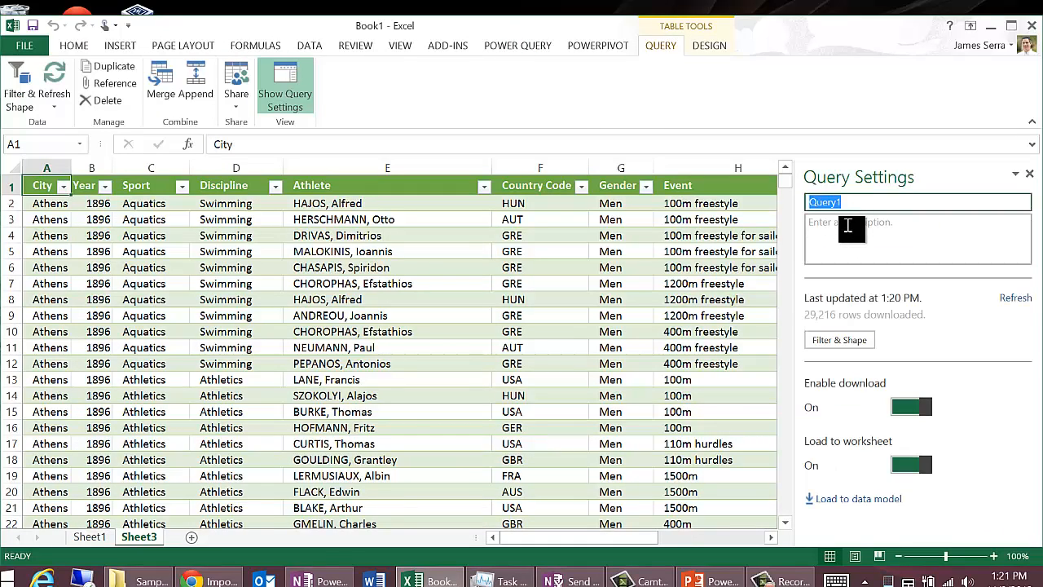
text(Olypmic Medalists)
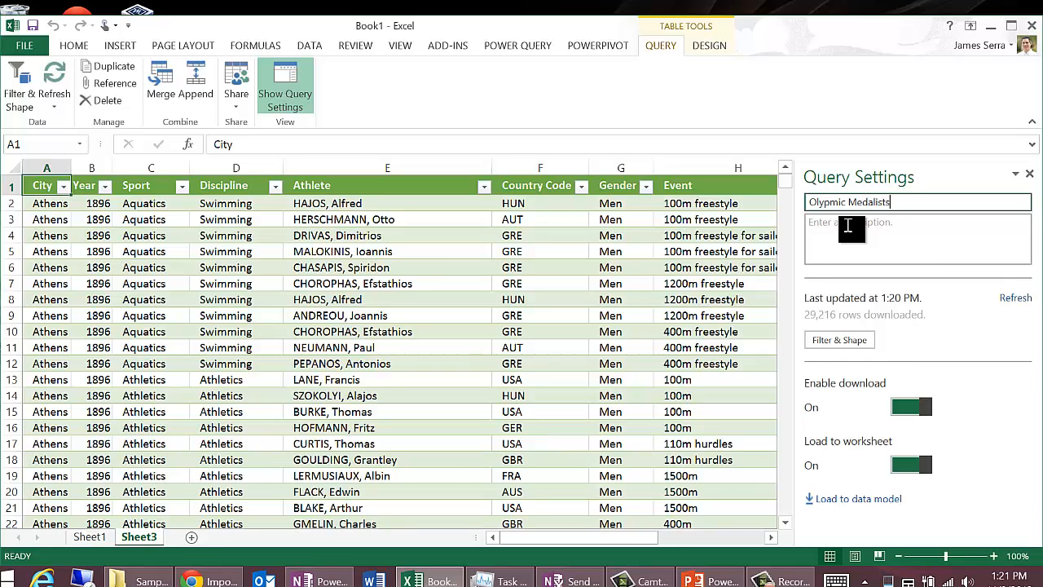
key(Return)
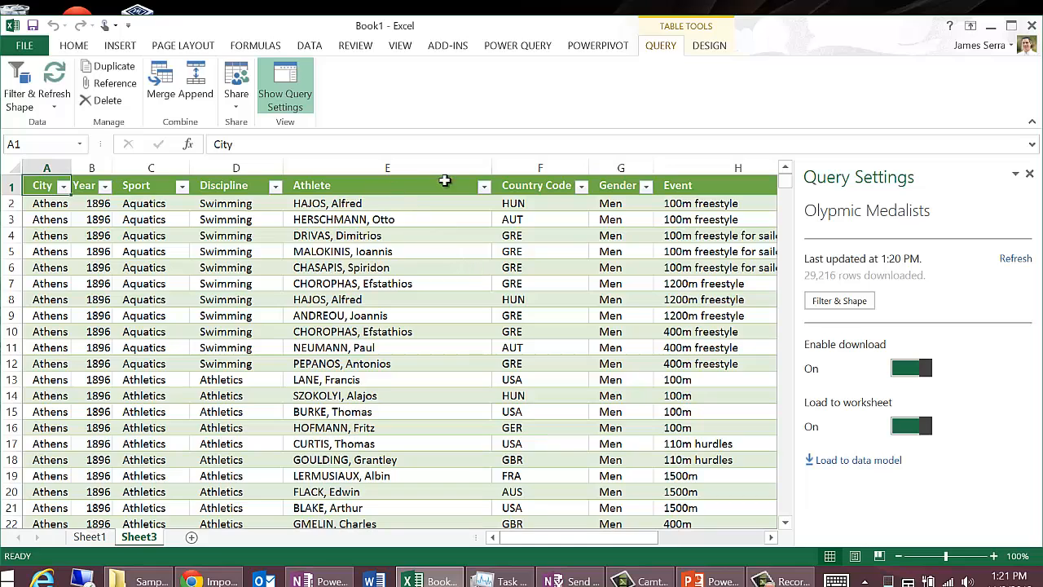
Step: Import the Excel workbook "Country Codes.xlsx" into a new query and select its IOC COUNTRY CODES table
click(518, 46)
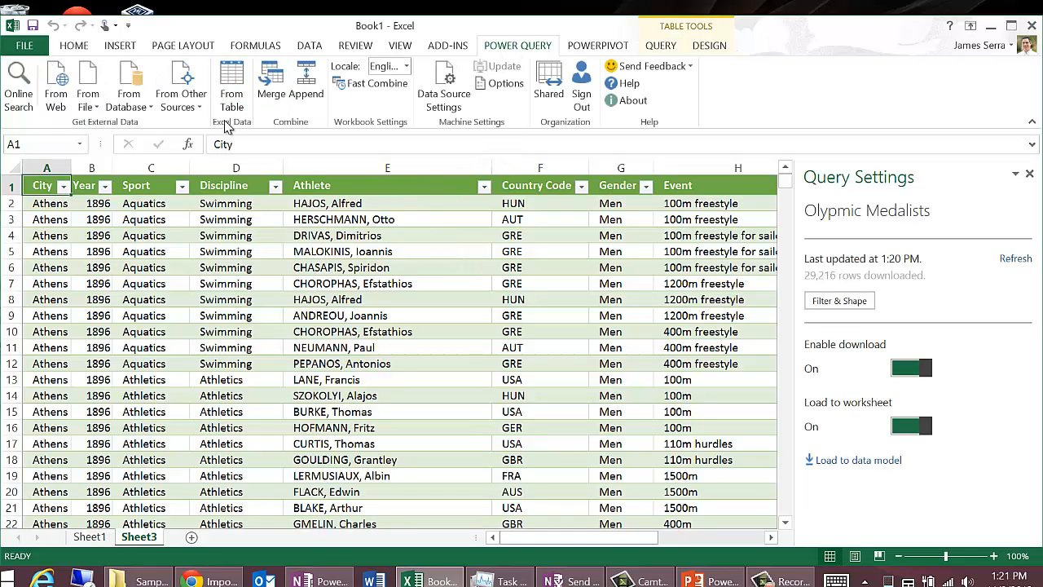
click(88, 91)
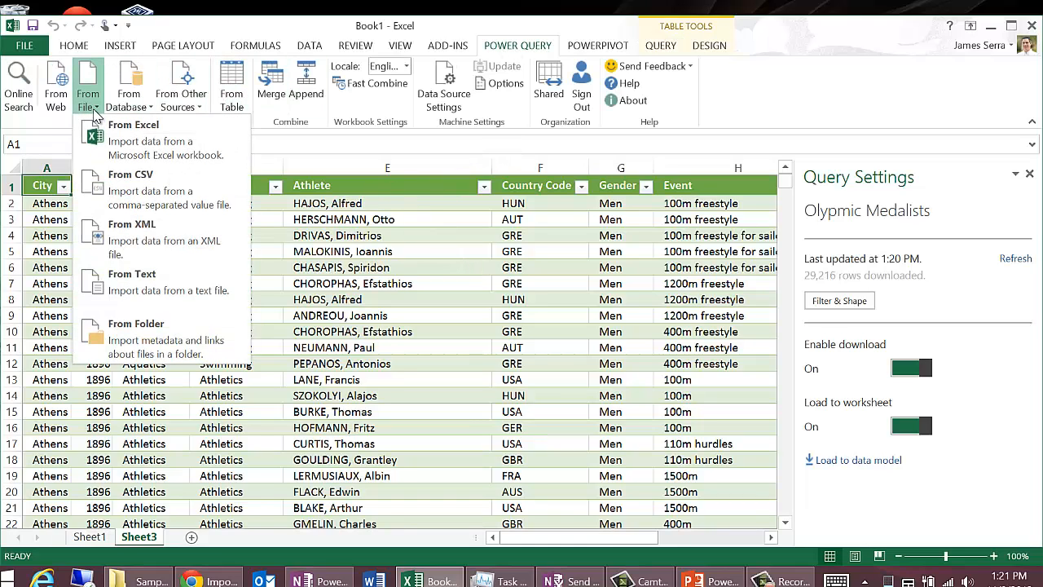
click(104, 131)
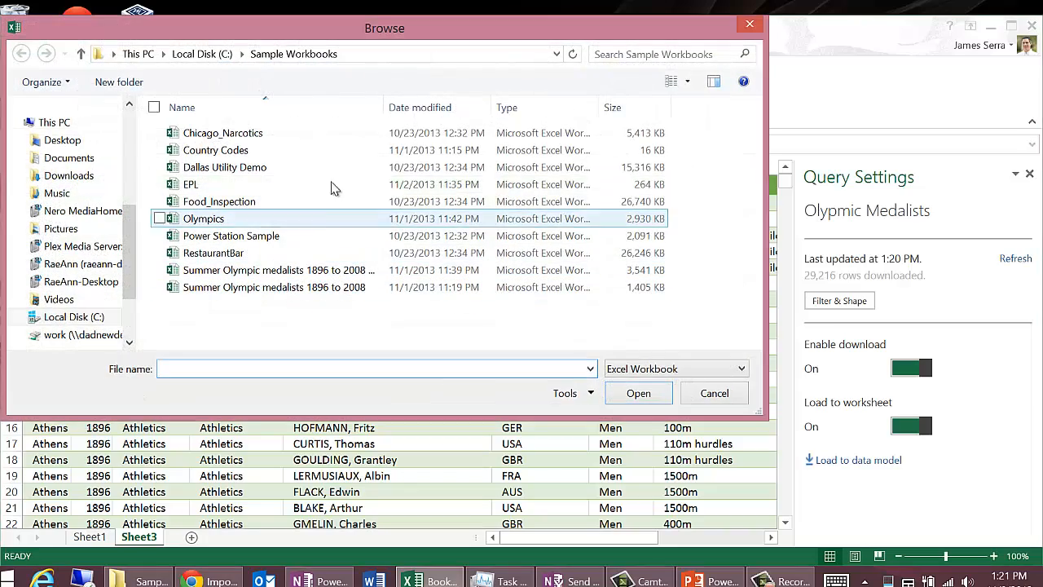
double_click(248, 153)
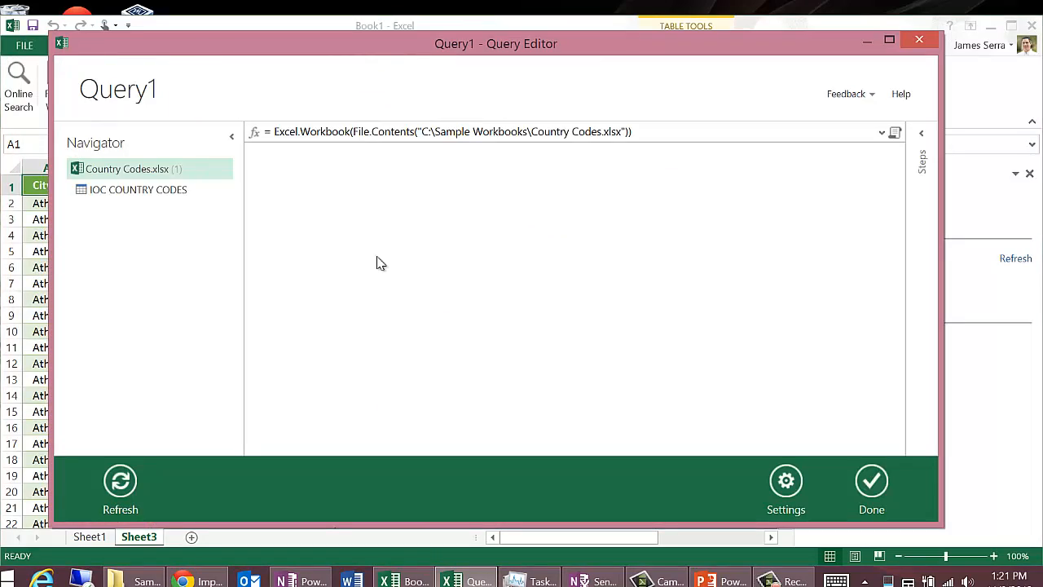
click(167, 190)
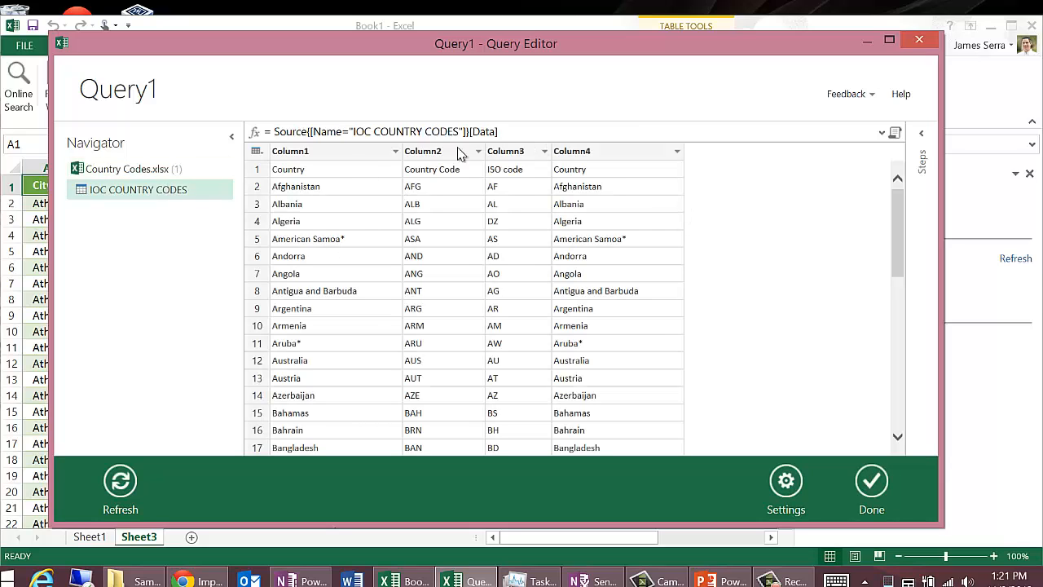
Step: Use the first row of IOC COUNTRY CODES as column headers and load the query into the workbook
right_click(350, 155)
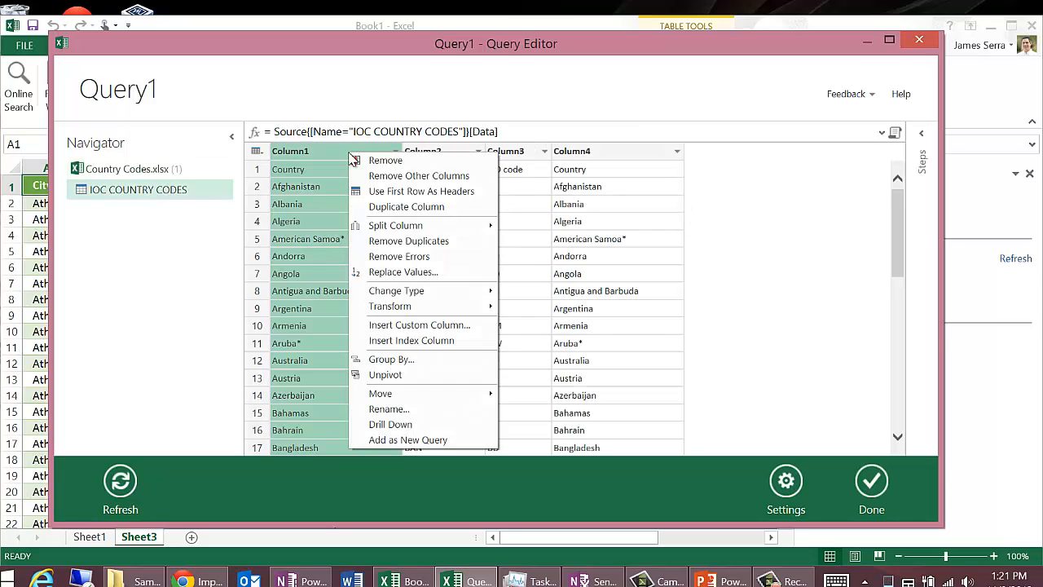
click(378, 193)
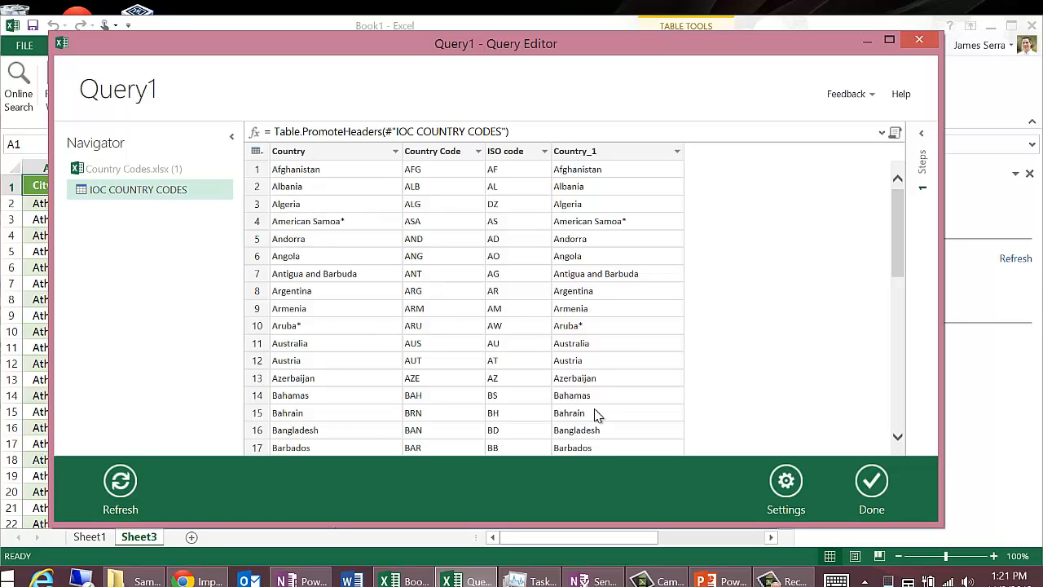
click(871, 485)
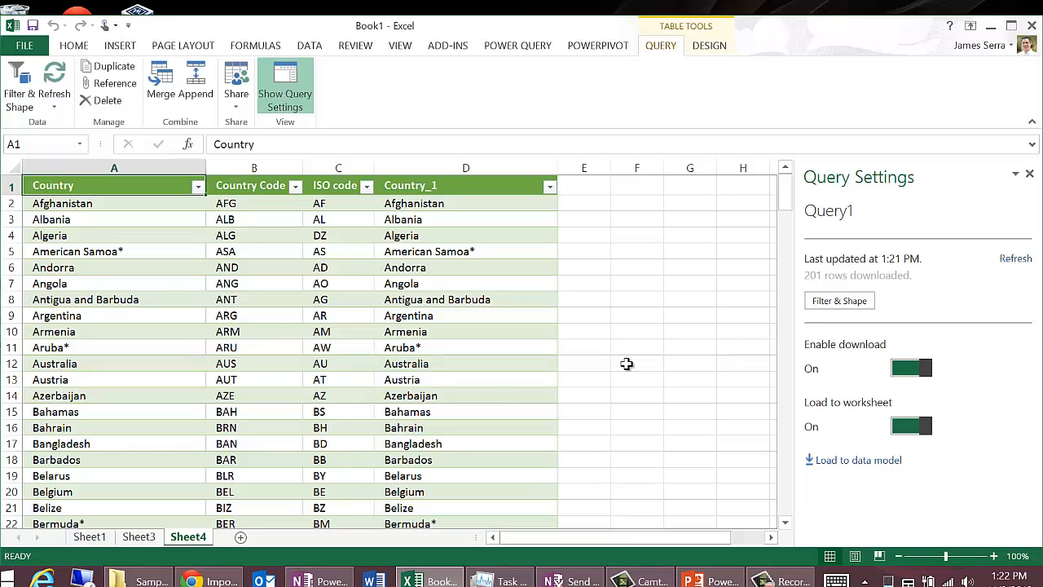
Step: Rename the newly loaded country query "Country Codes"
right_click(831, 209)
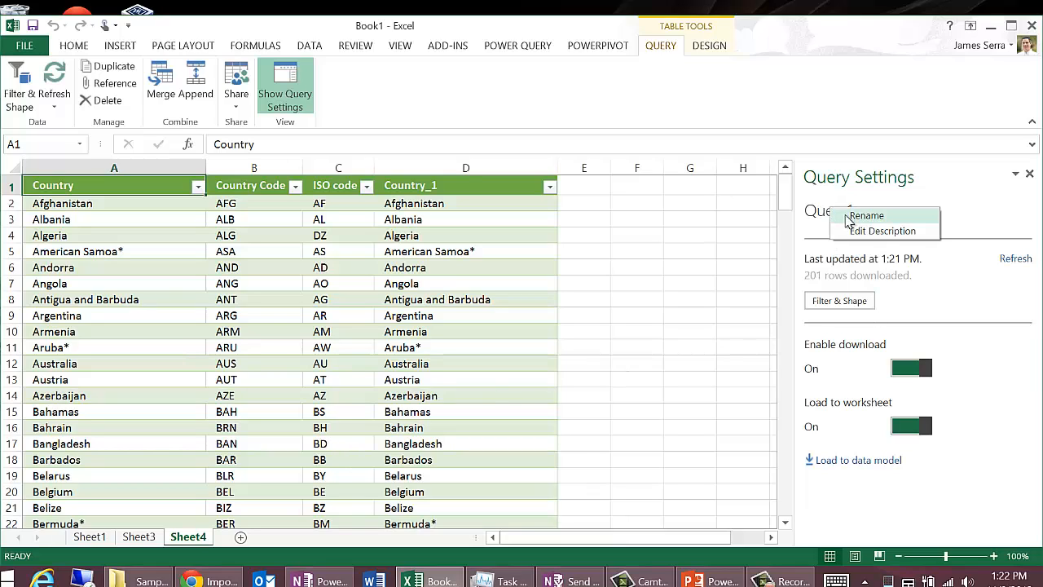
click(849, 216)
text(Country)
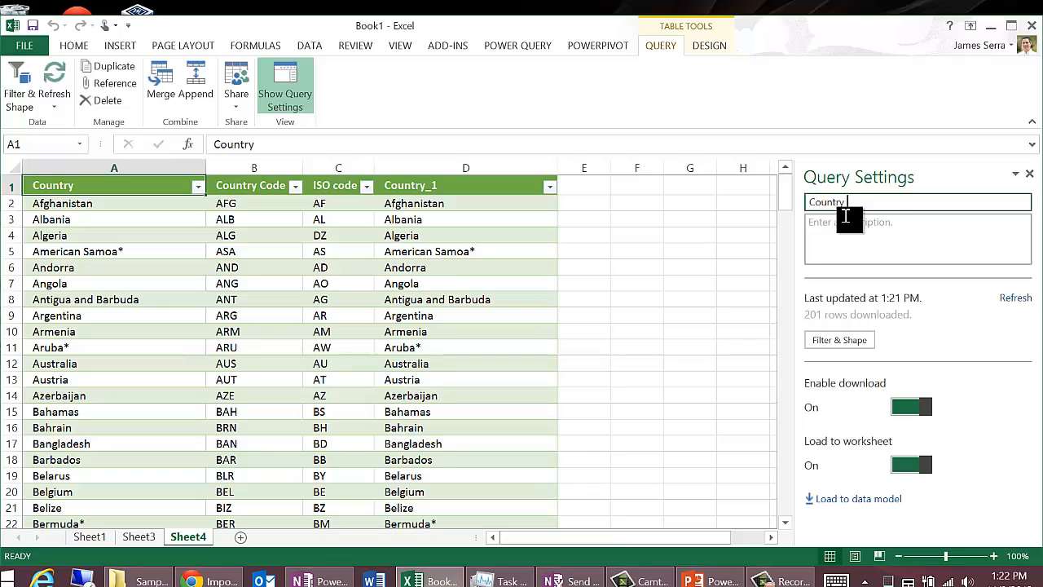
text( Codes)
key(Return)
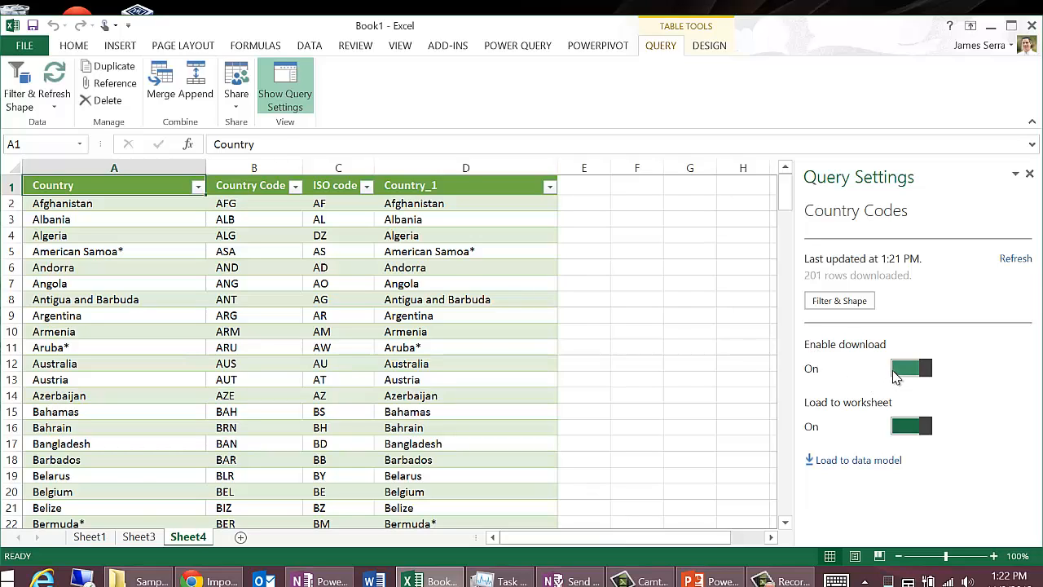
Step: Turn downloading off and back on for the Country Codes query, twice
click(896, 377)
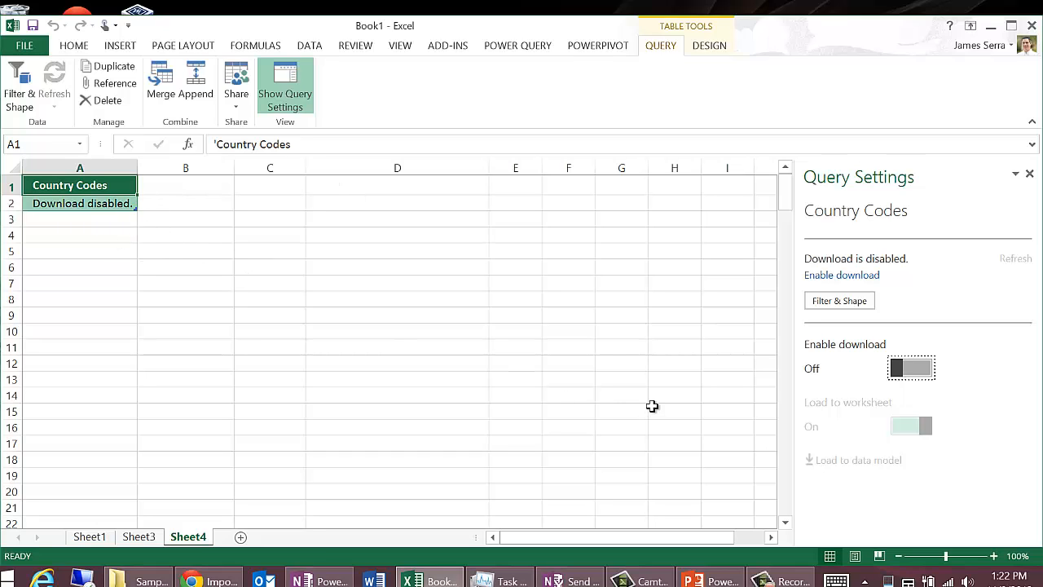
click(925, 371)
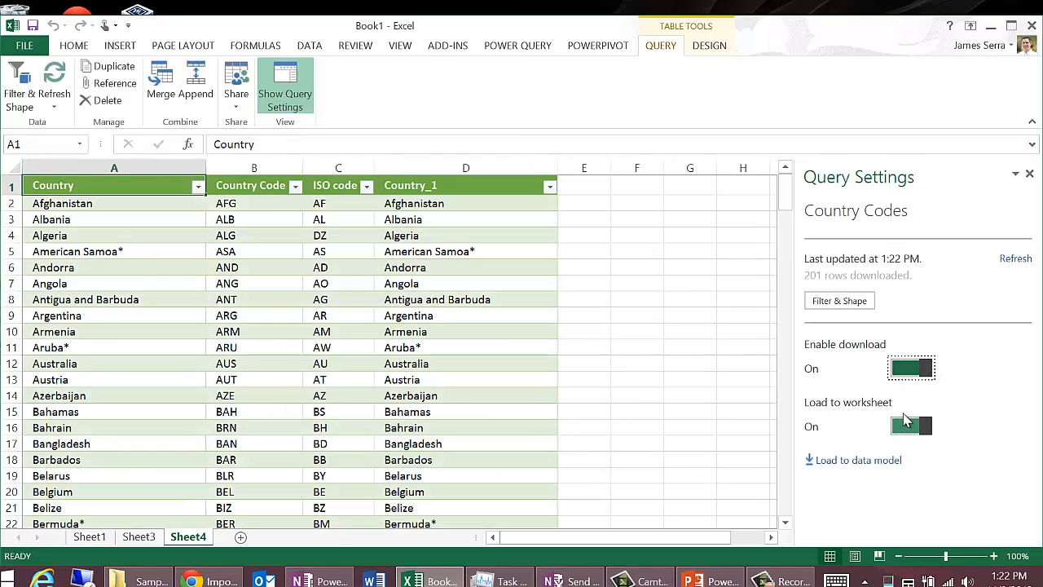
click(926, 372)
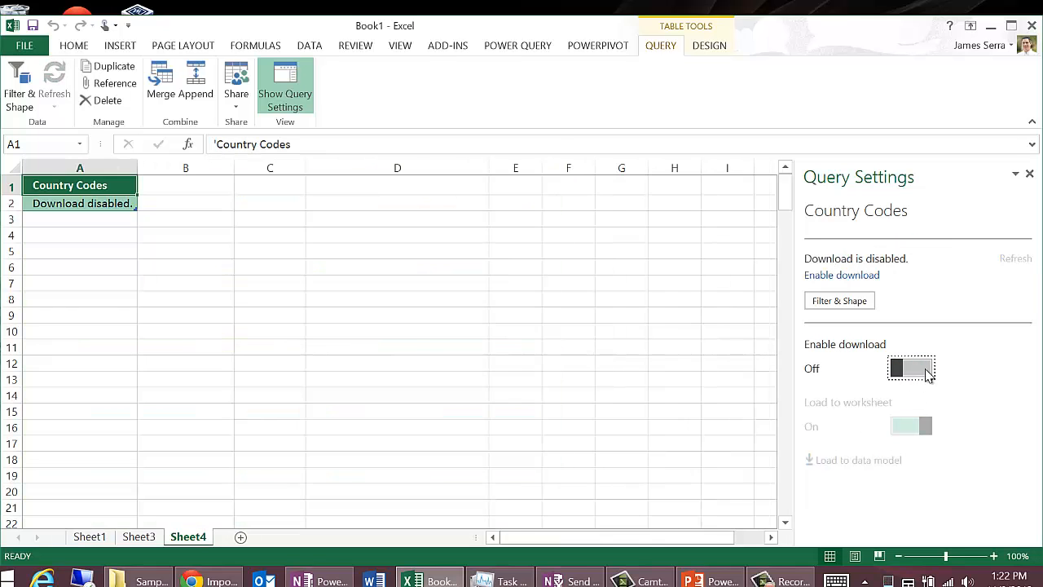
click(927, 370)
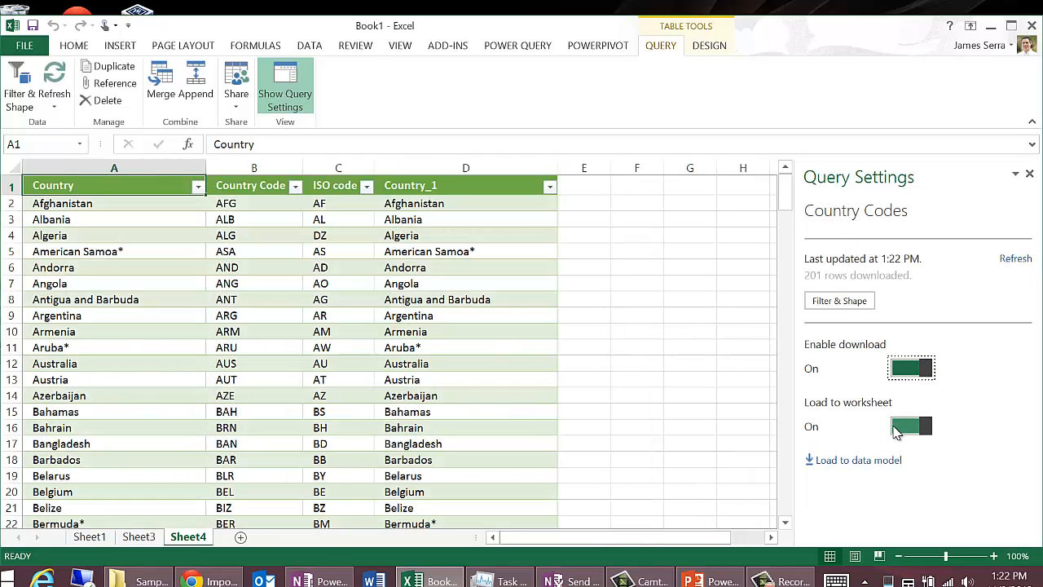
Step: Turn off loading to the worksheet for the Country Codes query, leaving its download enabled
click(896, 430)
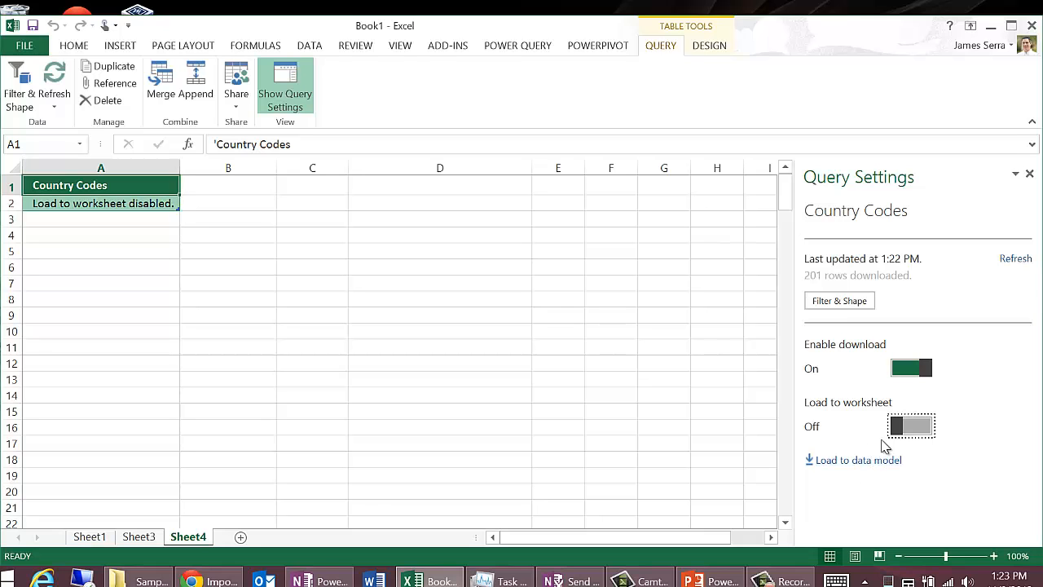
Step: Turn loading to the worksheet back on for the Country Codes query and compare its table with the Olypmic Medalists sheet
click(922, 426)
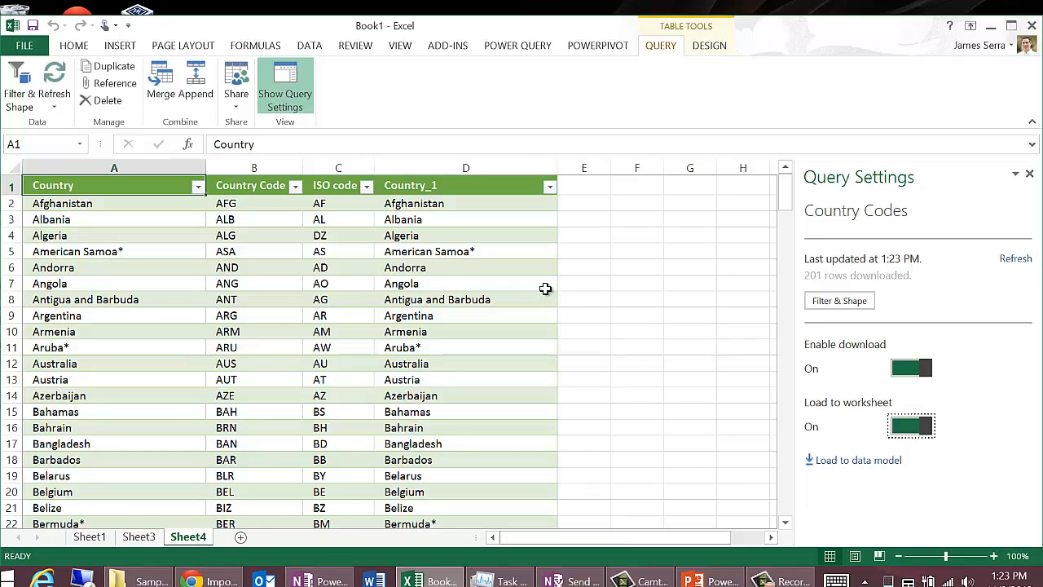
click(148, 538)
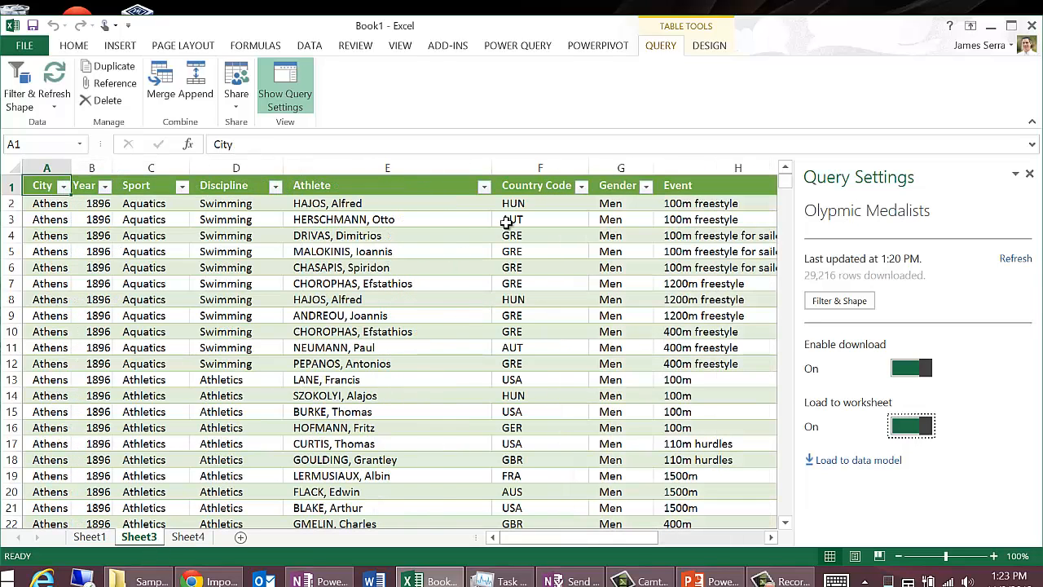
click(190, 538)
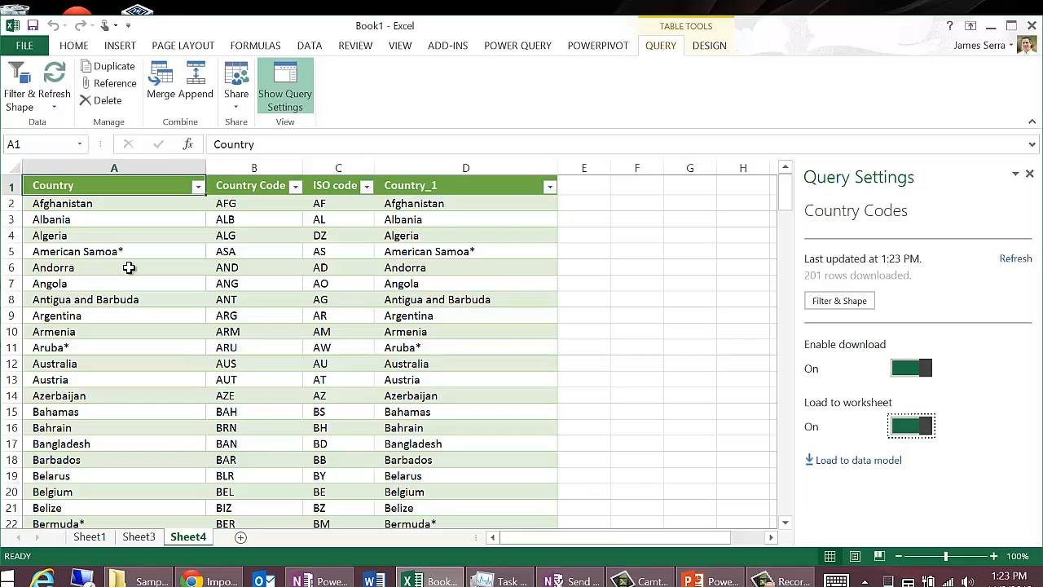
Step: Merge the Olypmic Medalists query with Country Codes, matching on Country Code in both tables and including only matching rows
click(161, 81)
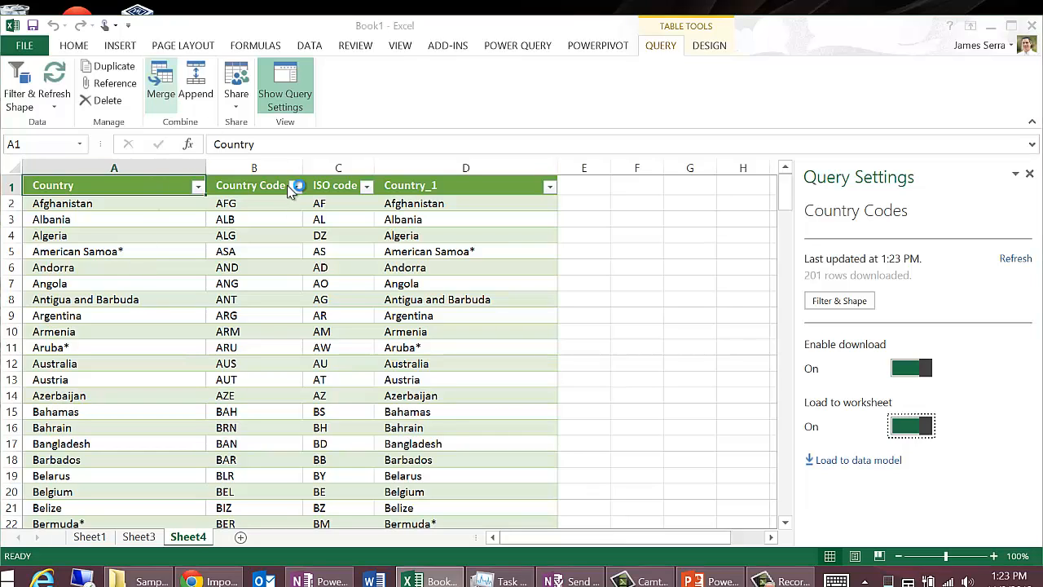
click(439, 148)
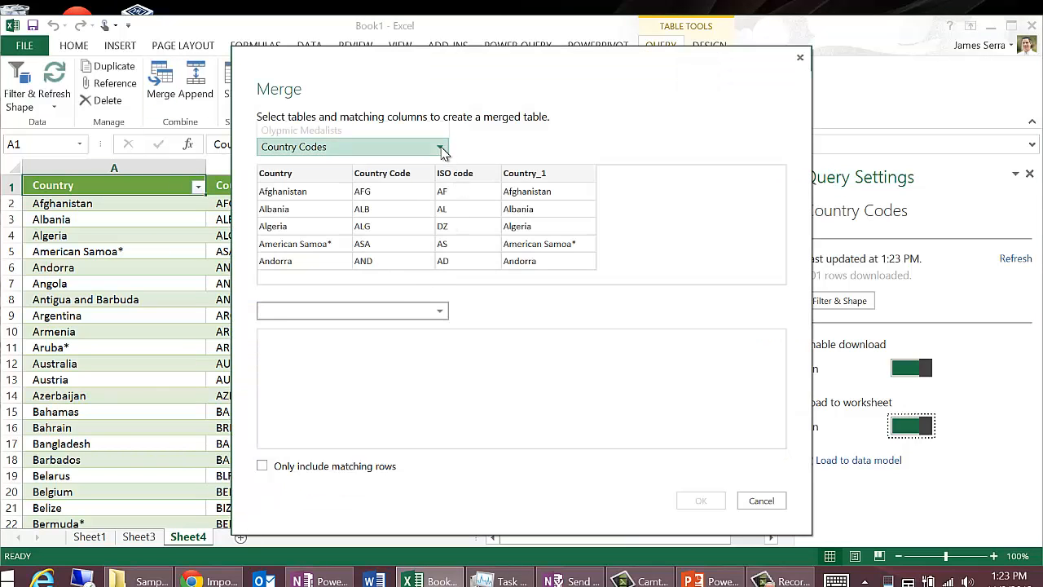
click(358, 130)
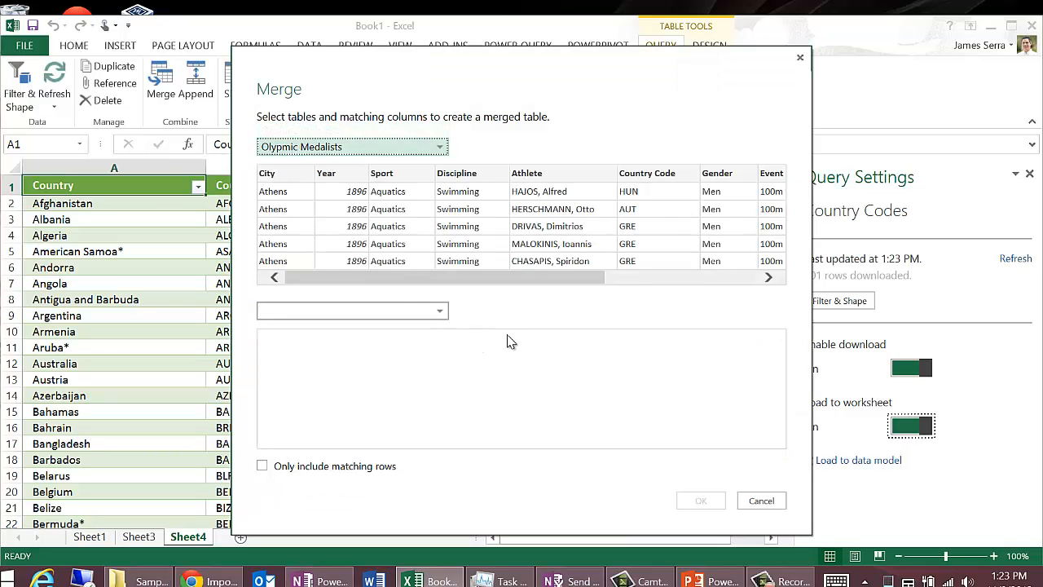
click(654, 172)
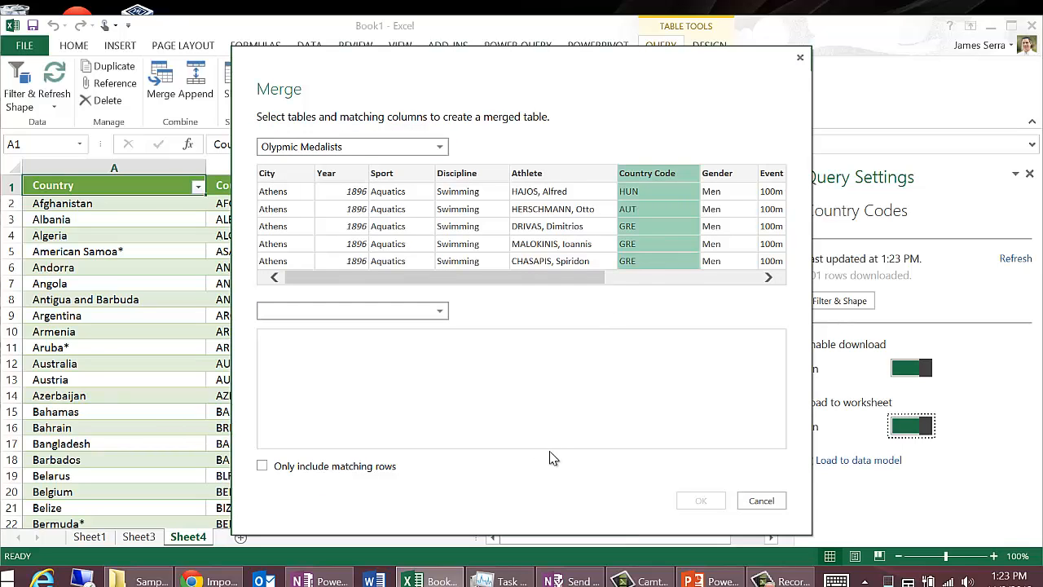
click(440, 310)
click(351, 328)
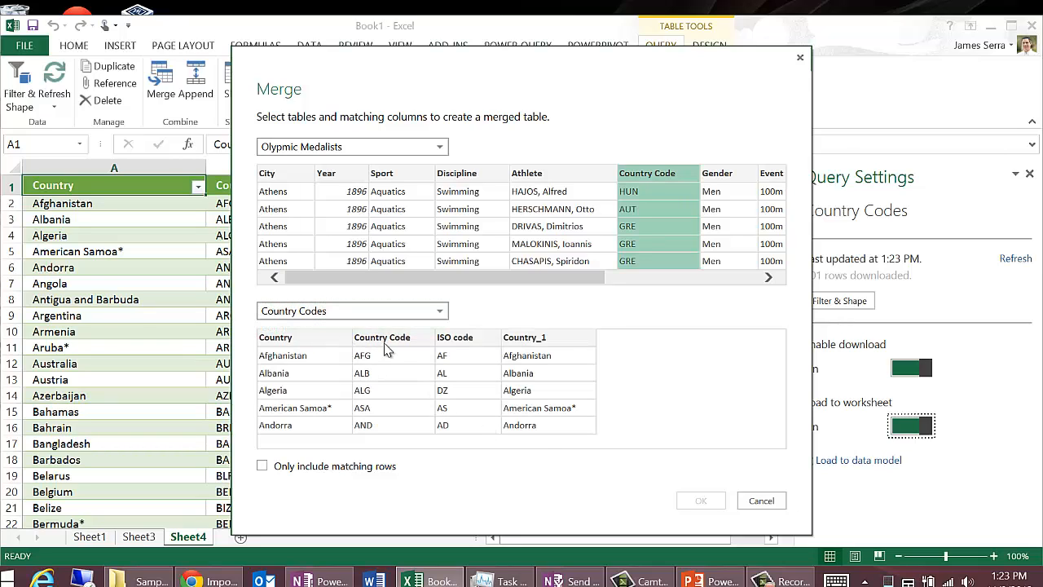
click(407, 338)
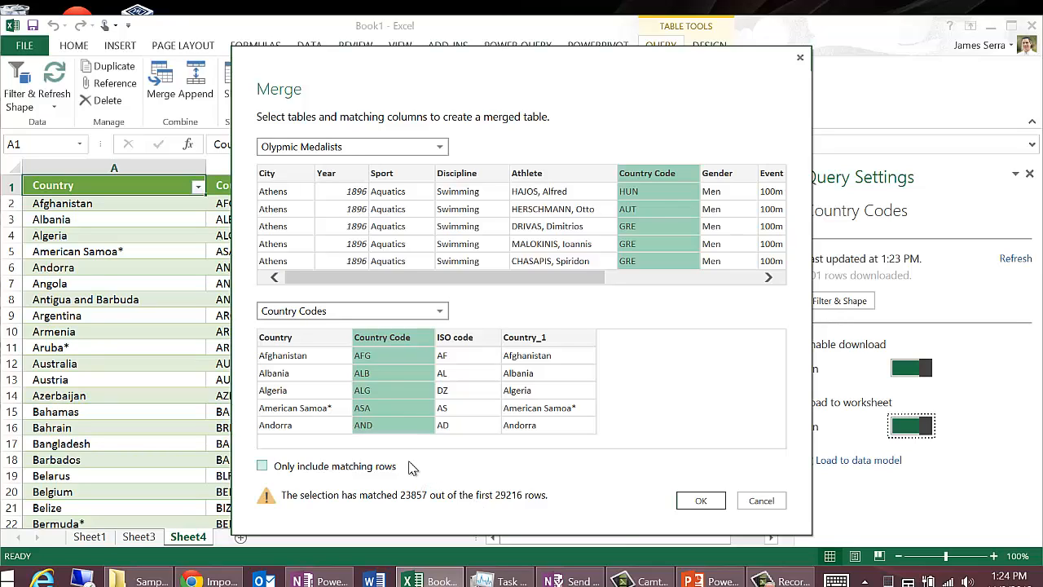
click(263, 466)
click(701, 503)
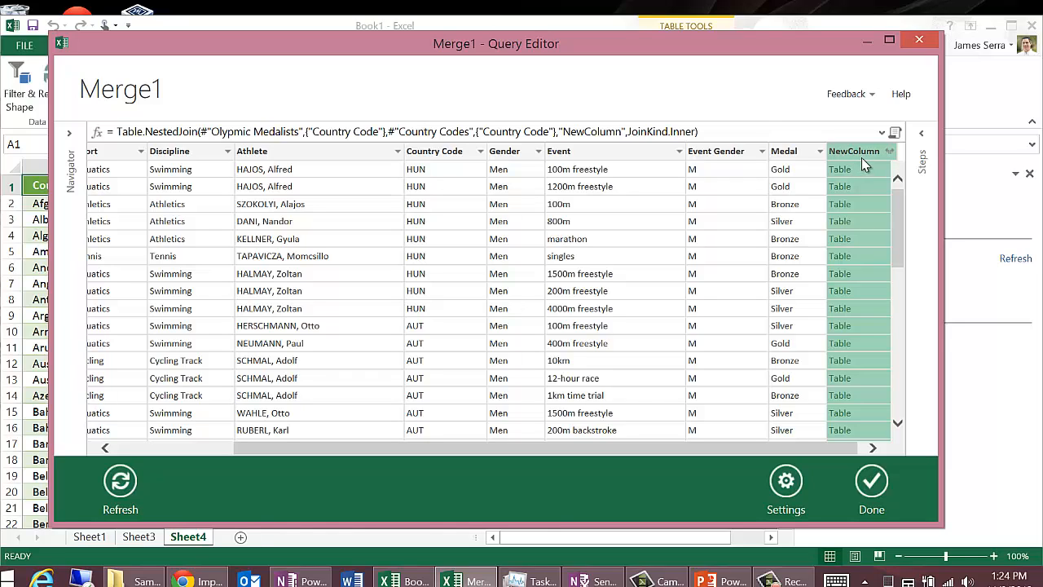
Step: Expand the merged NewColumn so that it brings in only the Country field
click(889, 152)
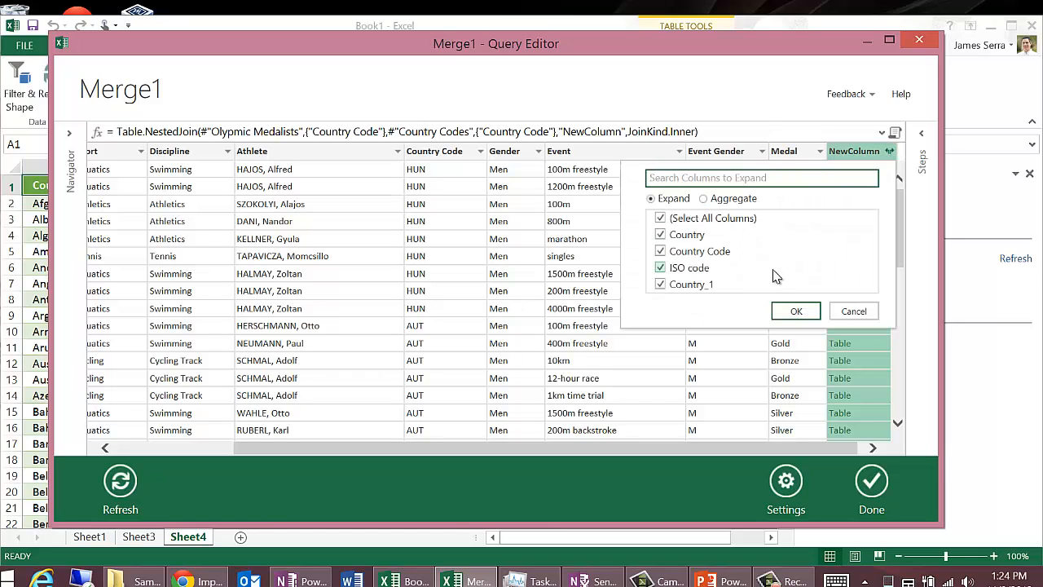
click(660, 218)
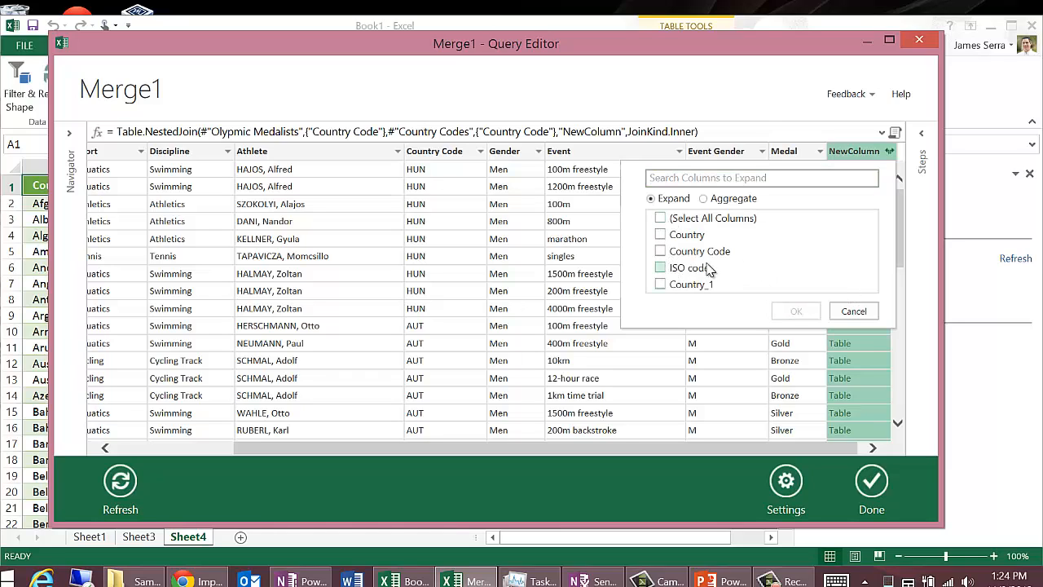
click(660, 235)
click(796, 311)
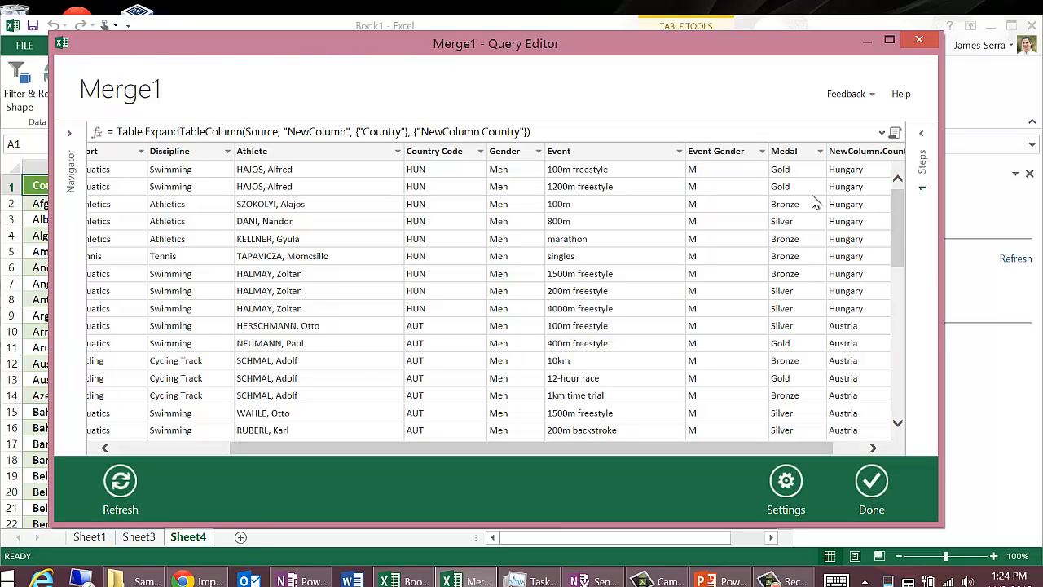
Step: Review the applied steps of the merge query, then finish editing and load the result into the workbook
right_click(731, 152)
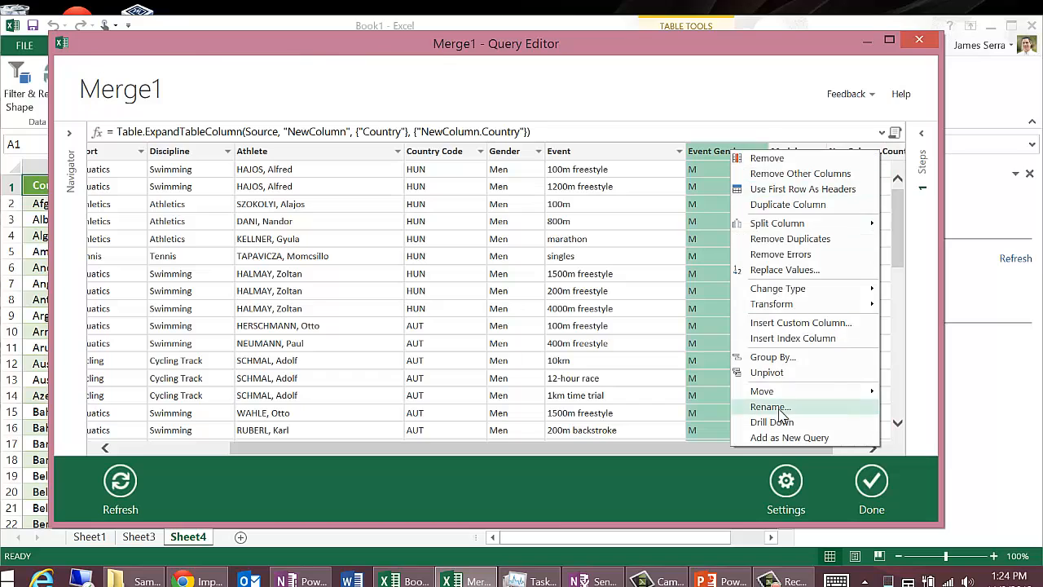
click(584, 133)
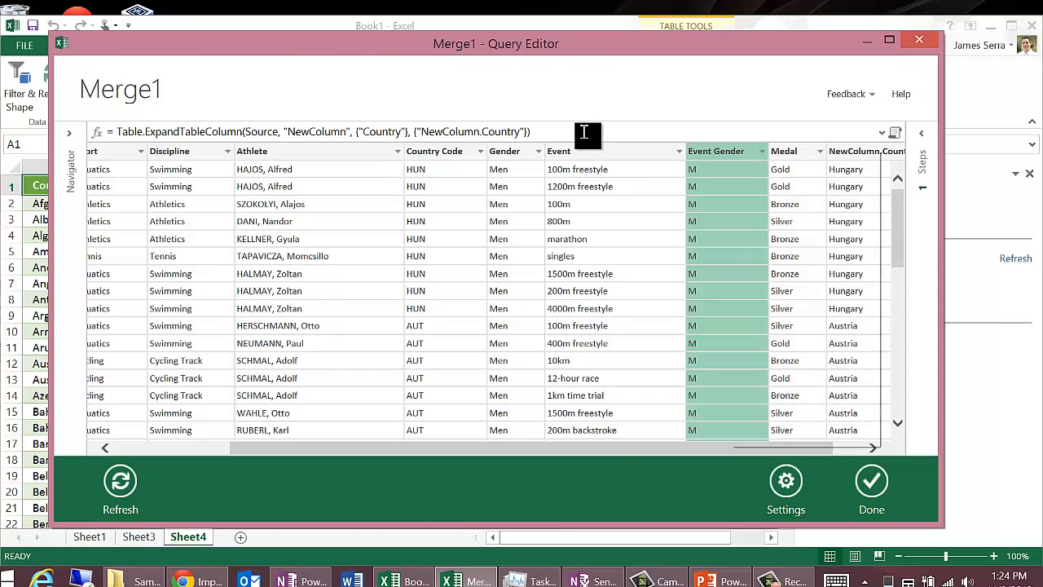
click(923, 162)
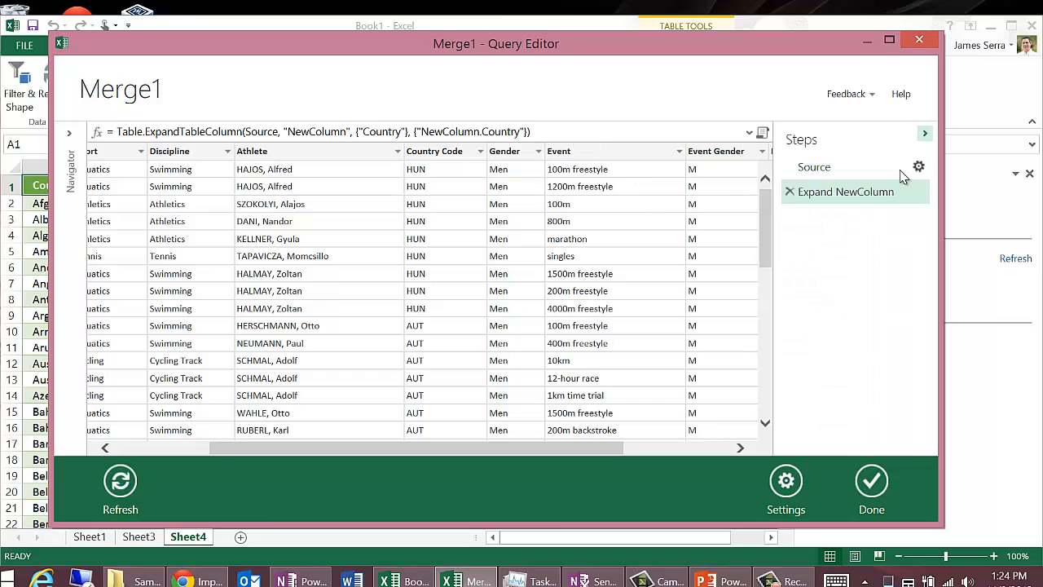
click(925, 134)
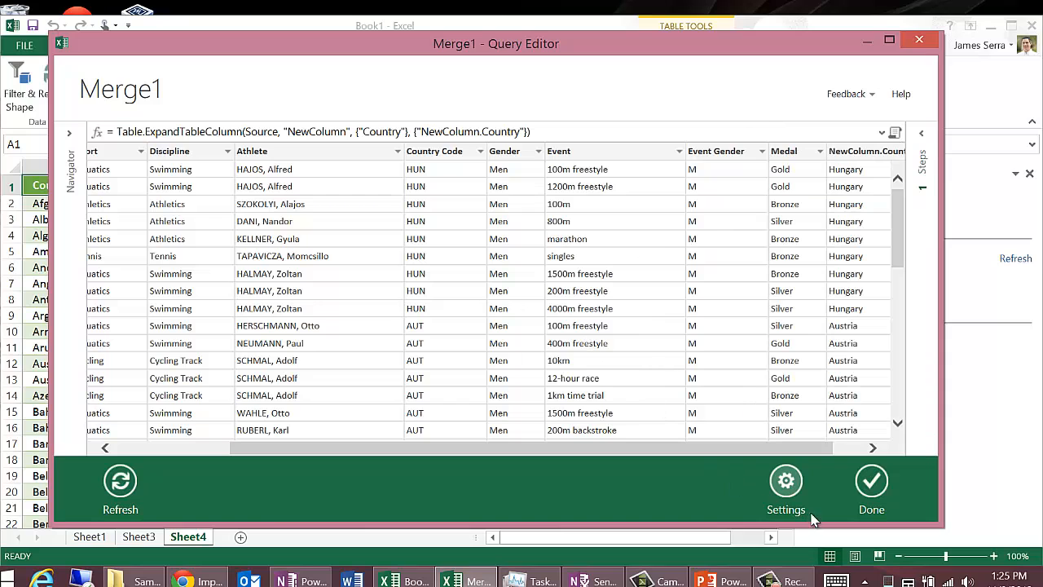
click(868, 484)
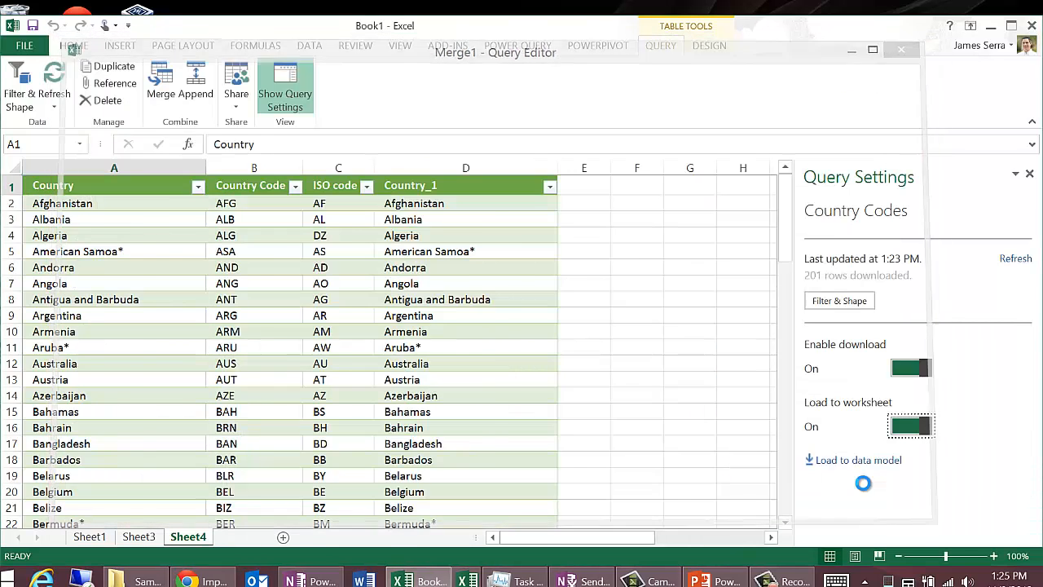
Step: Rename the merged query "Olympic and Country description MERGE"
click(900, 373)
click(919, 372)
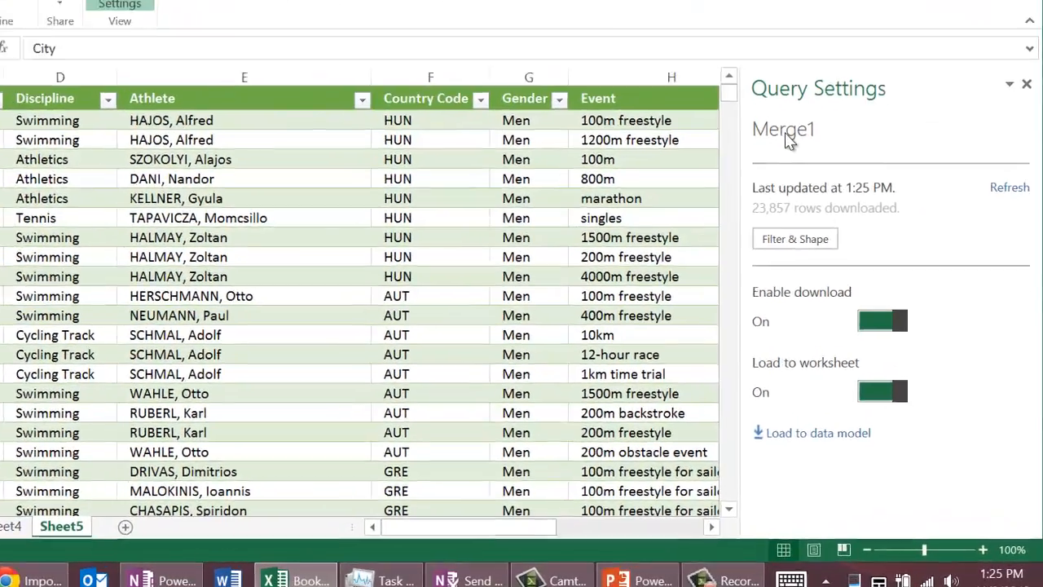
right_click(828, 214)
click(849, 220)
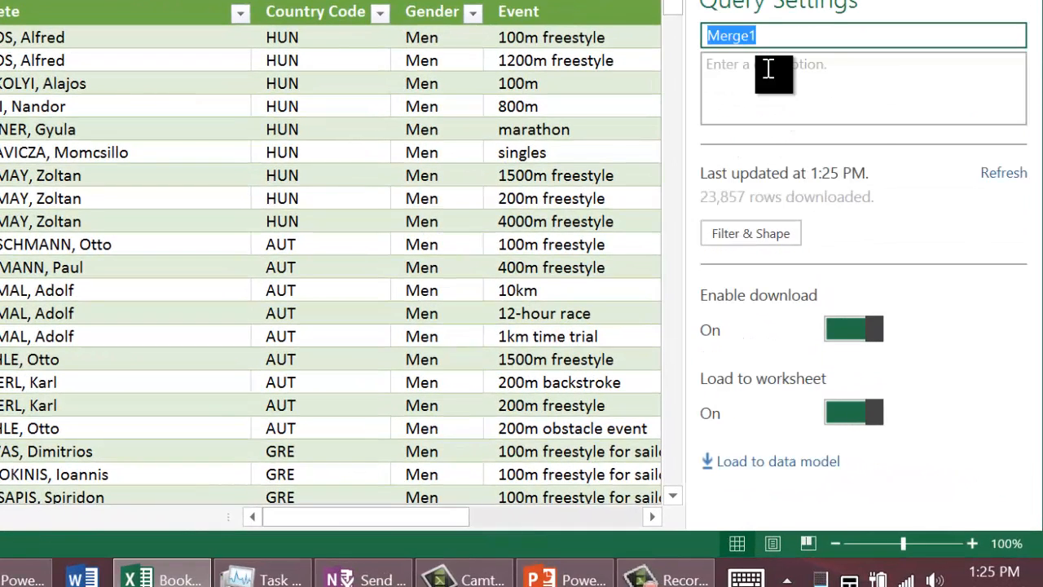
text(Olym)
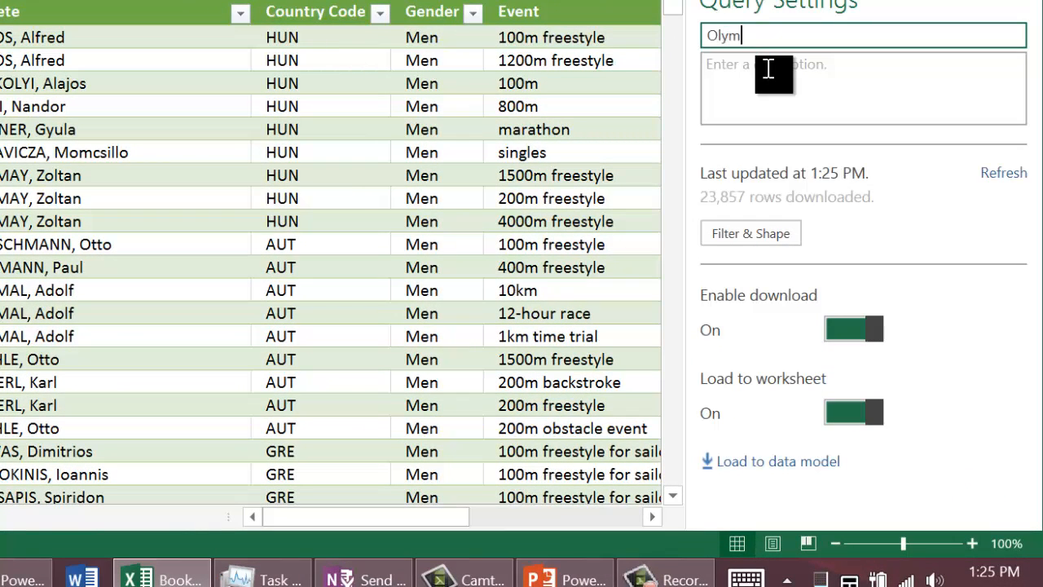
text(pic and Country co)
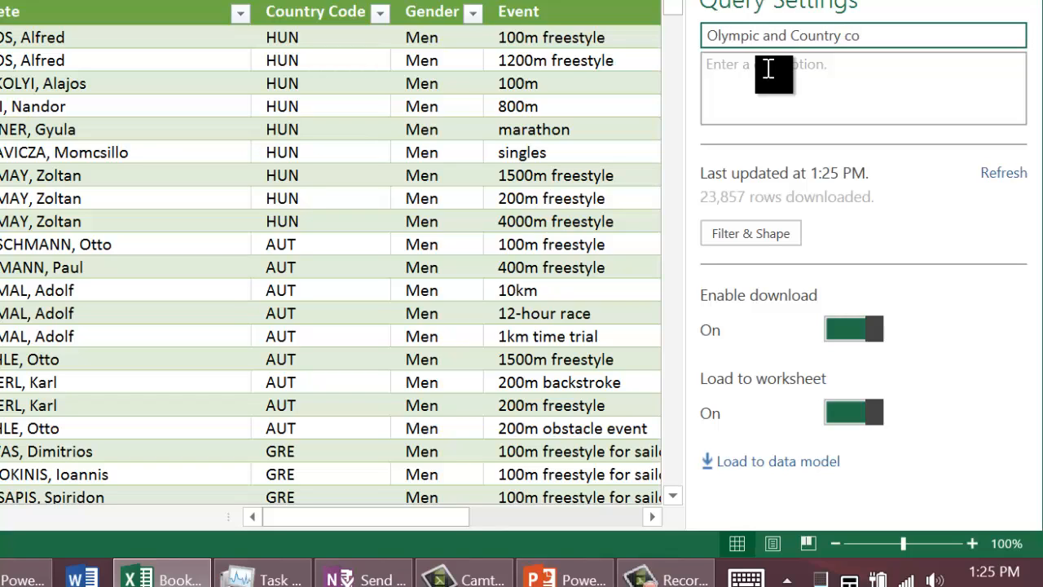
key(BackSpace)
key(BackSpace)
text(desci)
key(BackSpace)
key(BackSpace)
text(criptoin M)
key(BackSpace)
key(BackSpace)
key(BackSpace)
key(BackSpace)
key(BackSpace)
key(BackSpace)
text(tion MERGE)
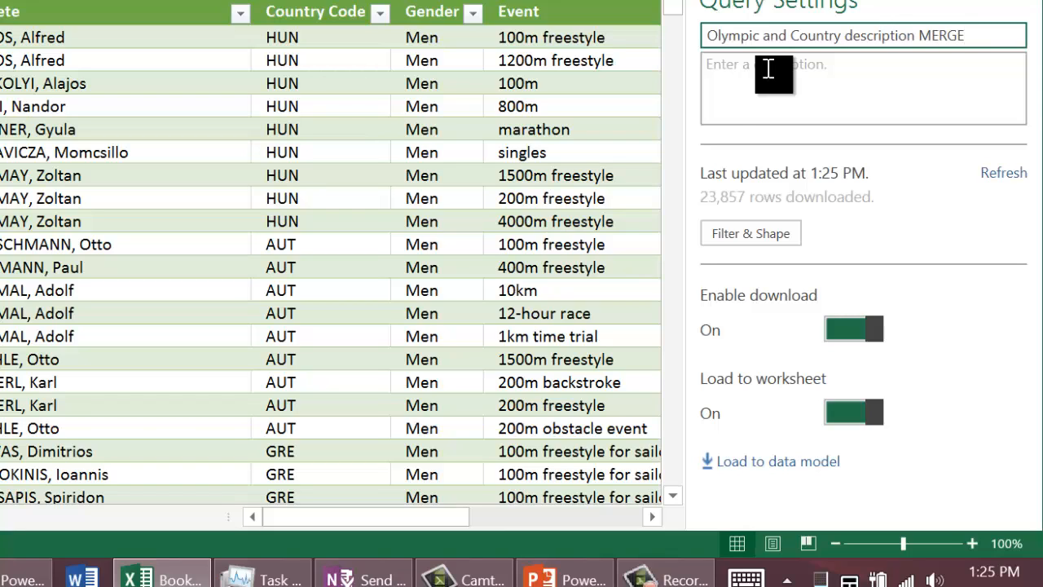
key(Return)
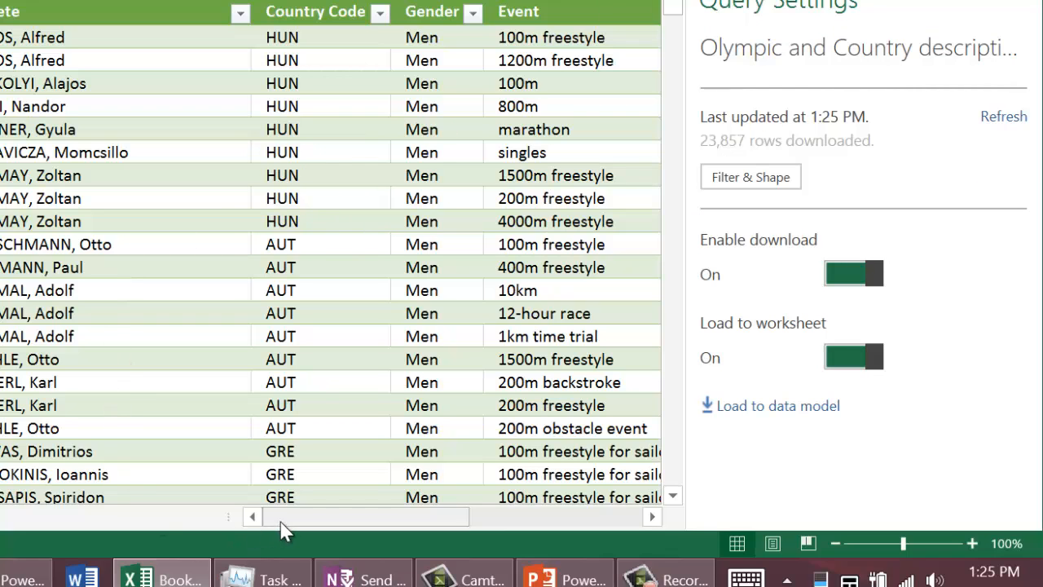
Step: Check the added country column in the merged table and look through the sources listed in Data Source Settings
drag(411, 516, 587, 514)
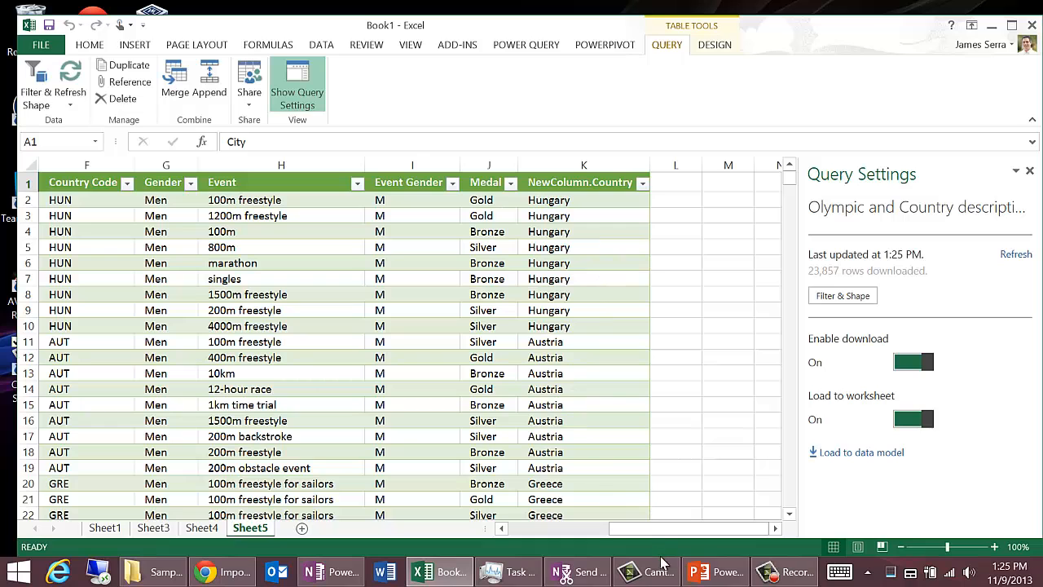
drag(680, 531, 617, 530)
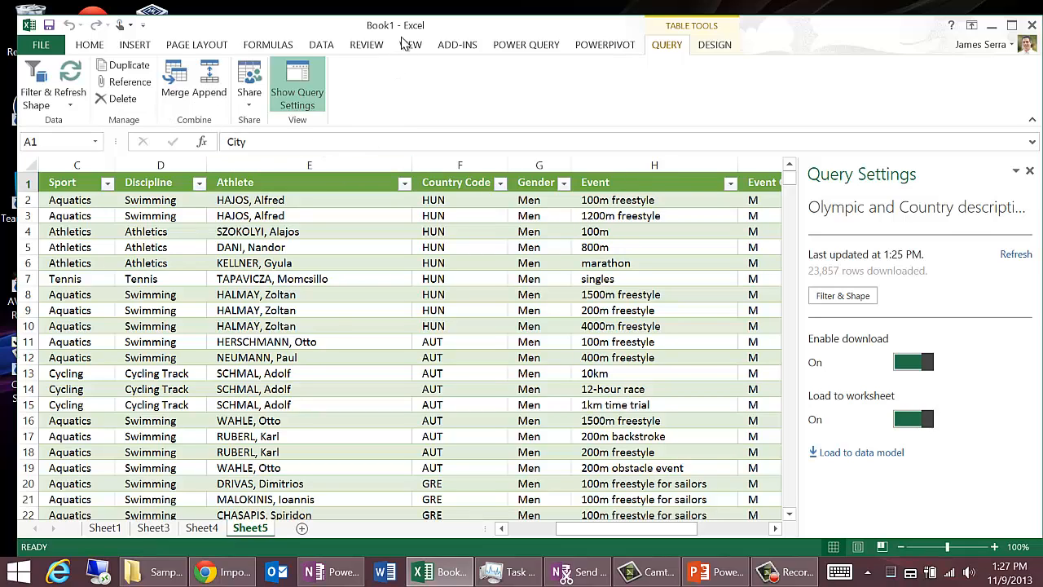
click(526, 44)
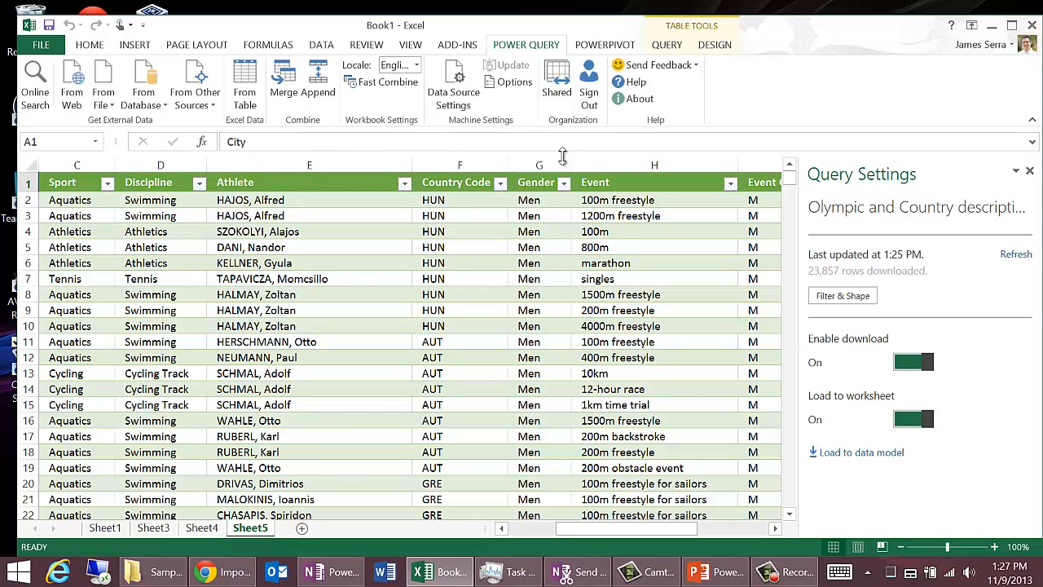
click(456, 85)
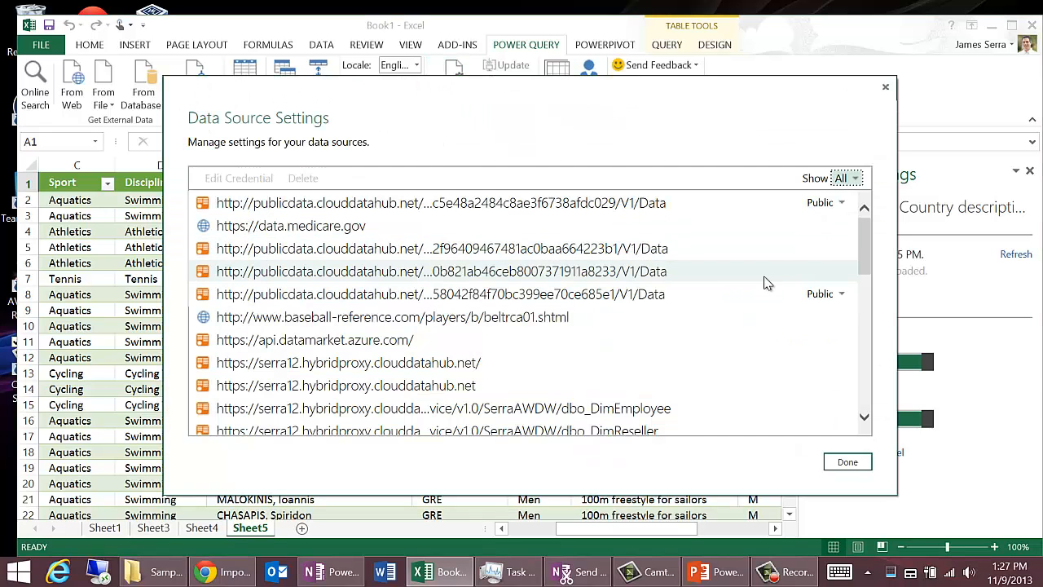
drag(864, 273, 860, 421)
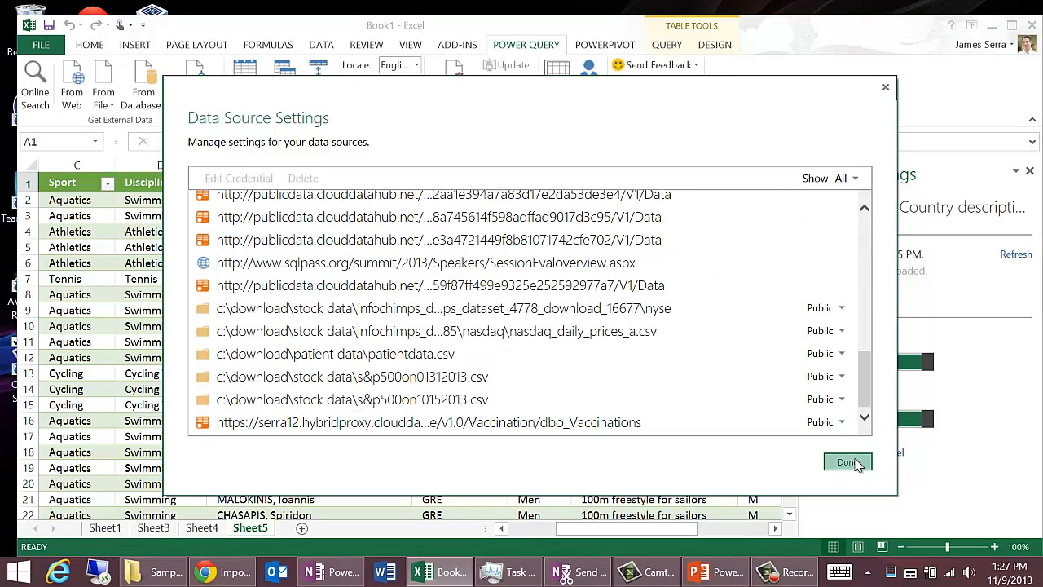
click(847, 462)
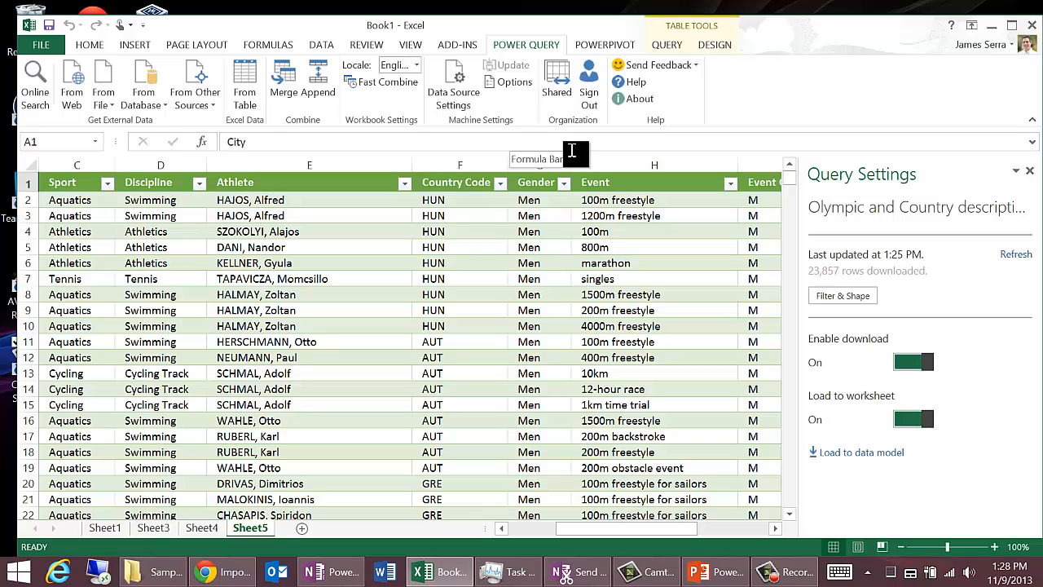
Step: Load the merged Olympic and country query to the data model
click(850, 455)
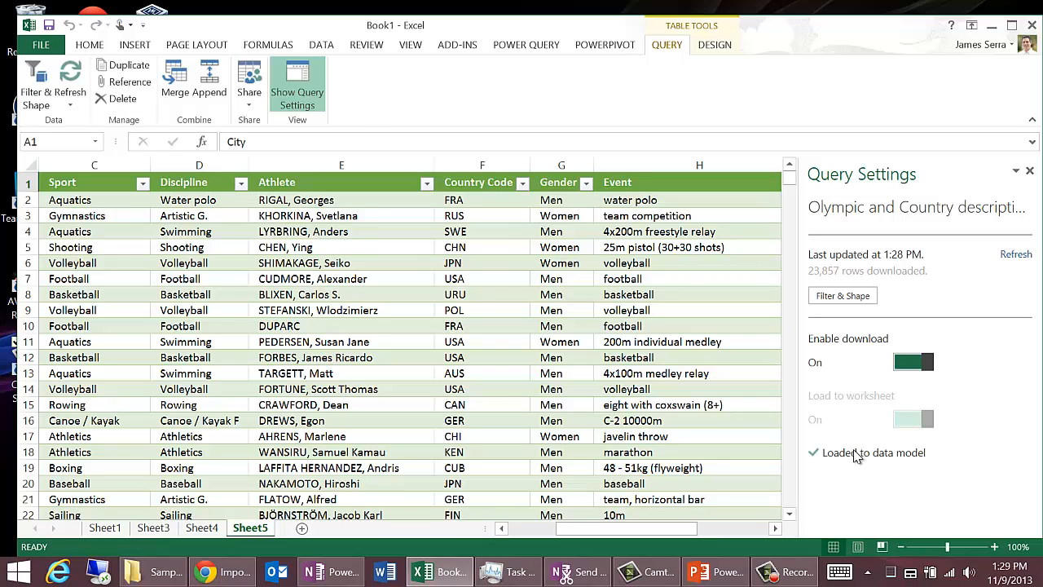
Step: Switch to the PowerPoint slide show, advance past the Power Pivot overview slide, end the show and return to the Excel workbook
key(alt+Tab)
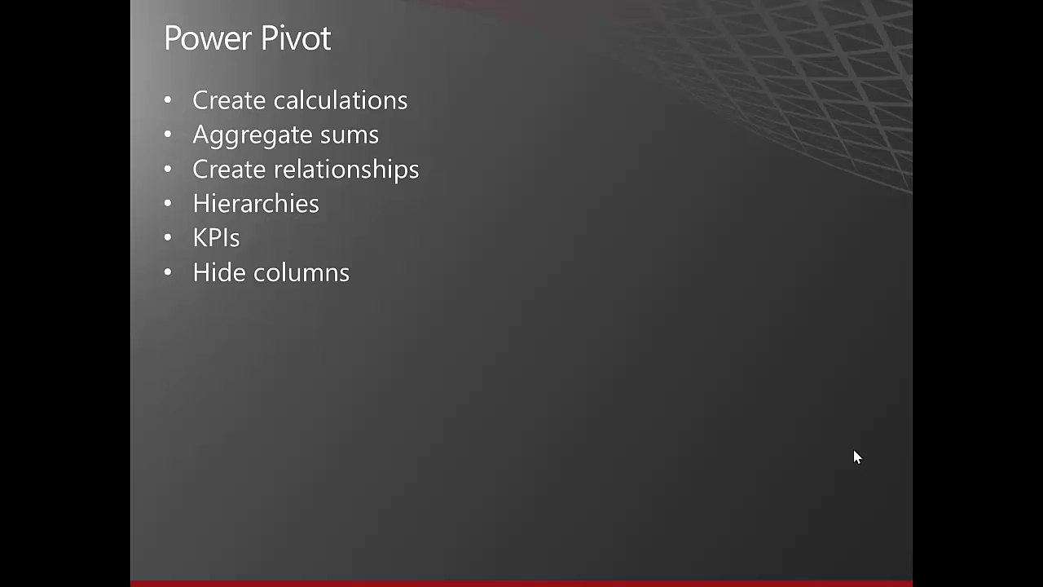
click(856, 456)
key(Escape)
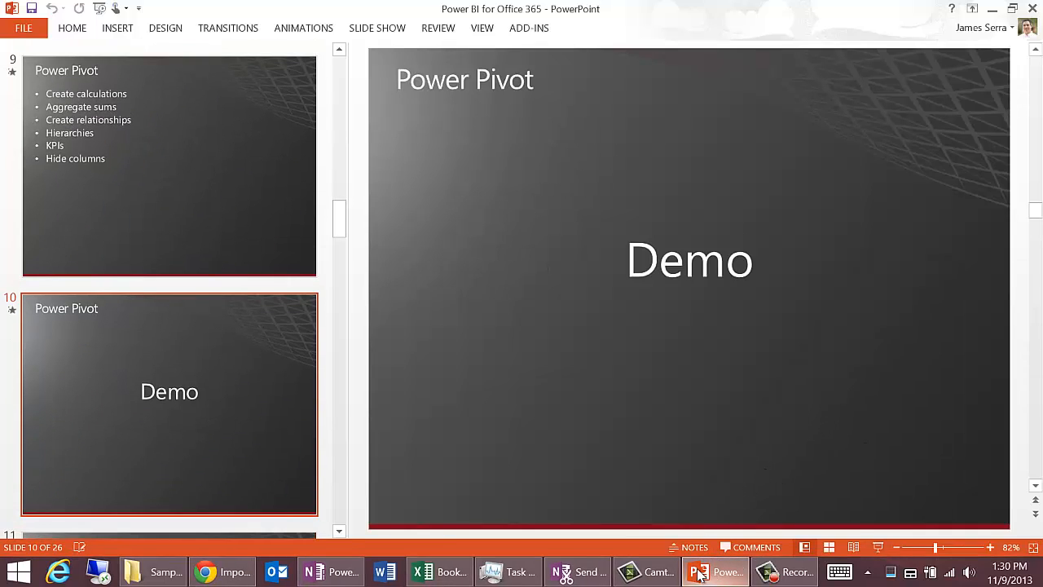
click(436, 576)
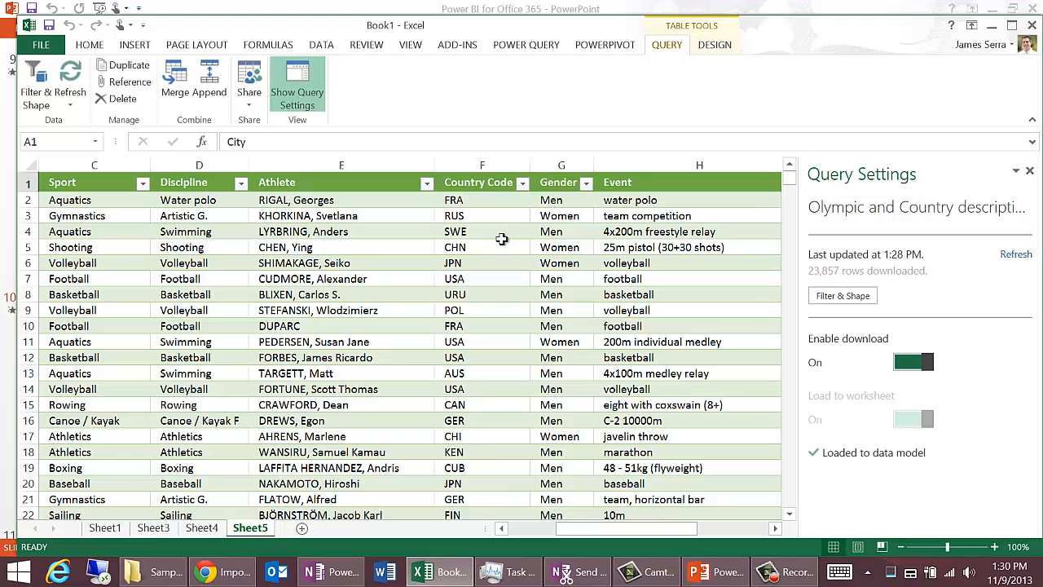
Step: Open the Power Pivot data model window and look across the merged Olympic table's columns up to the added country column
click(605, 46)
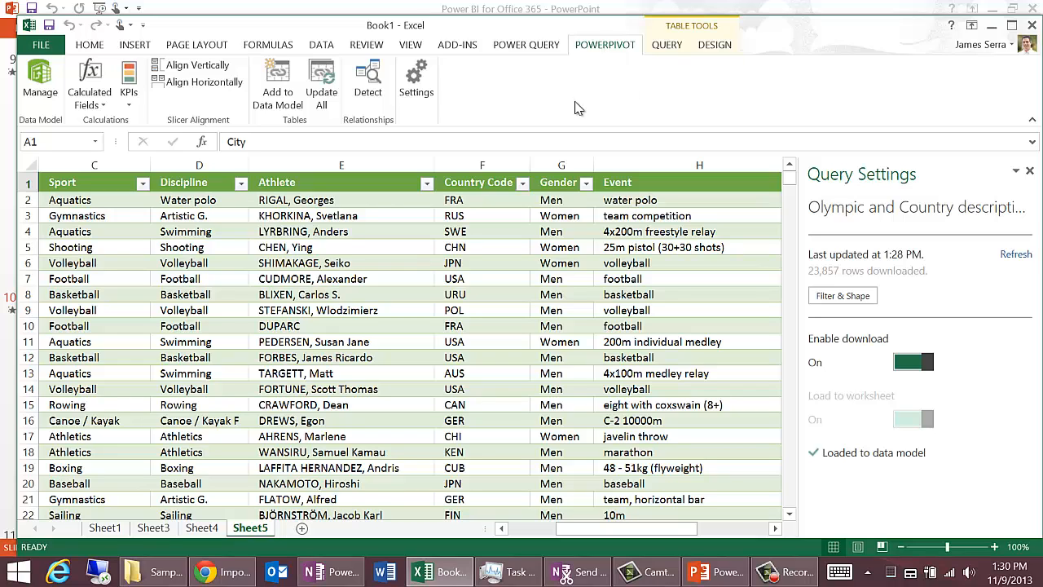
click(42, 85)
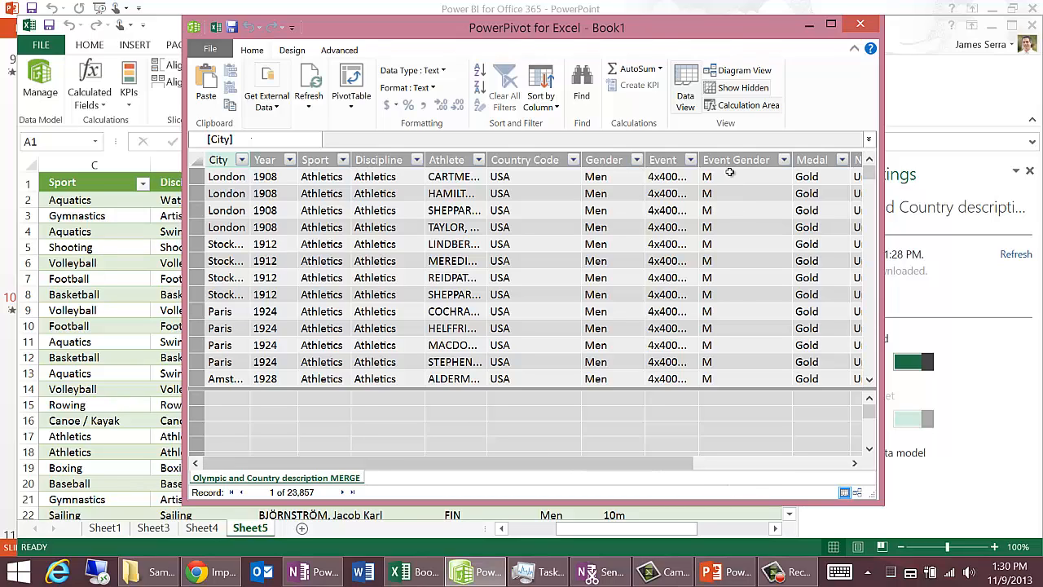
click(824, 467)
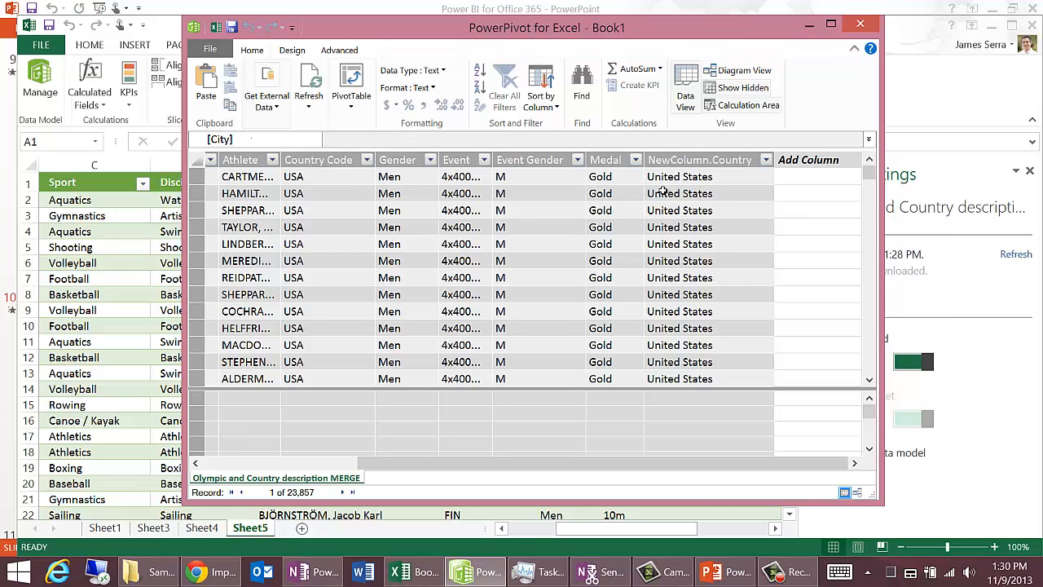
drag(360, 469, 208, 467)
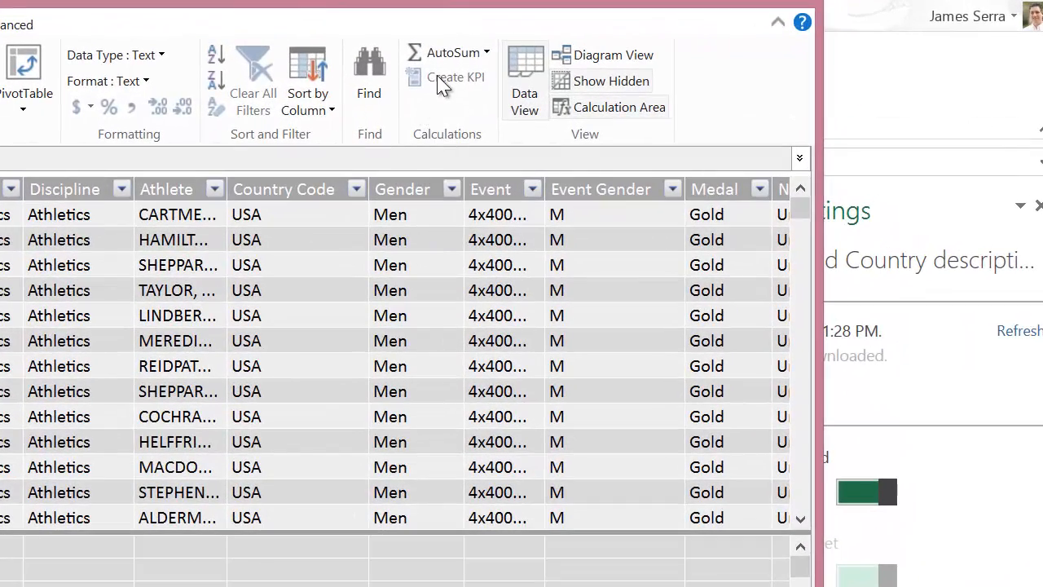
Step: Look through the available AutoSum calculations, the remaining table columns and the column options for Gender
click(489, 57)
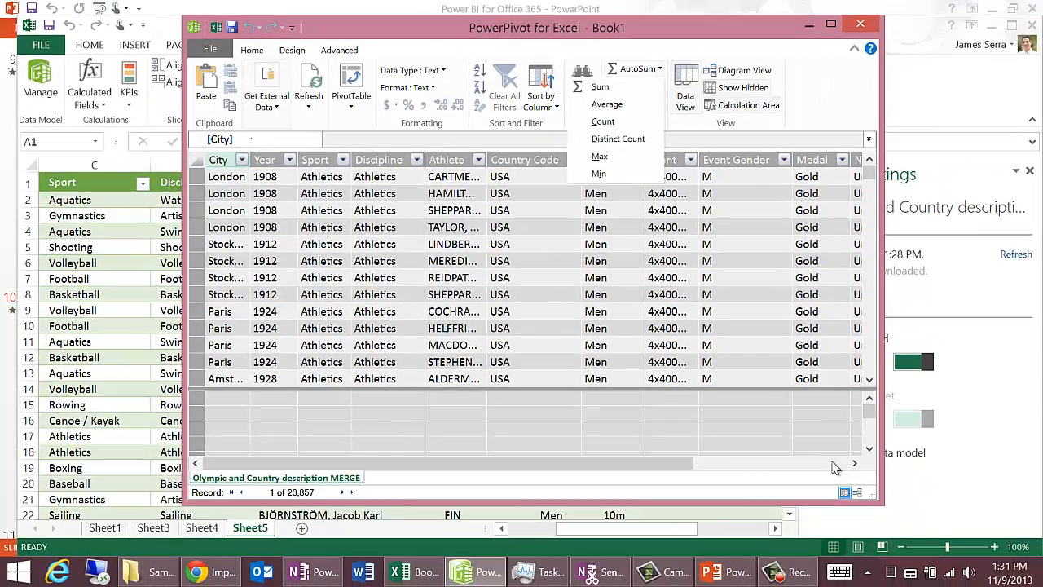
click(835, 467)
click(835, 467)
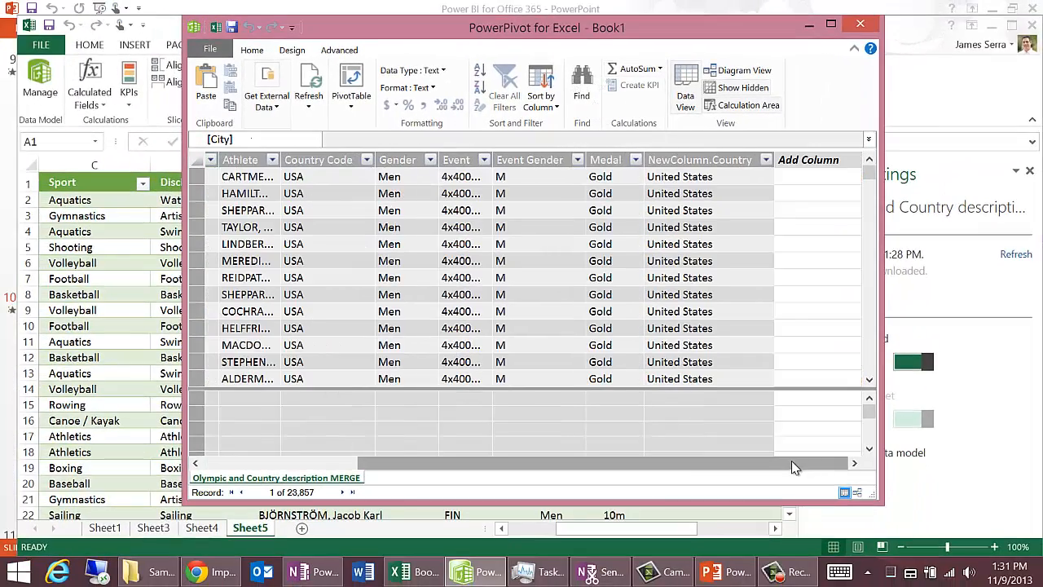
drag(749, 465, 639, 443)
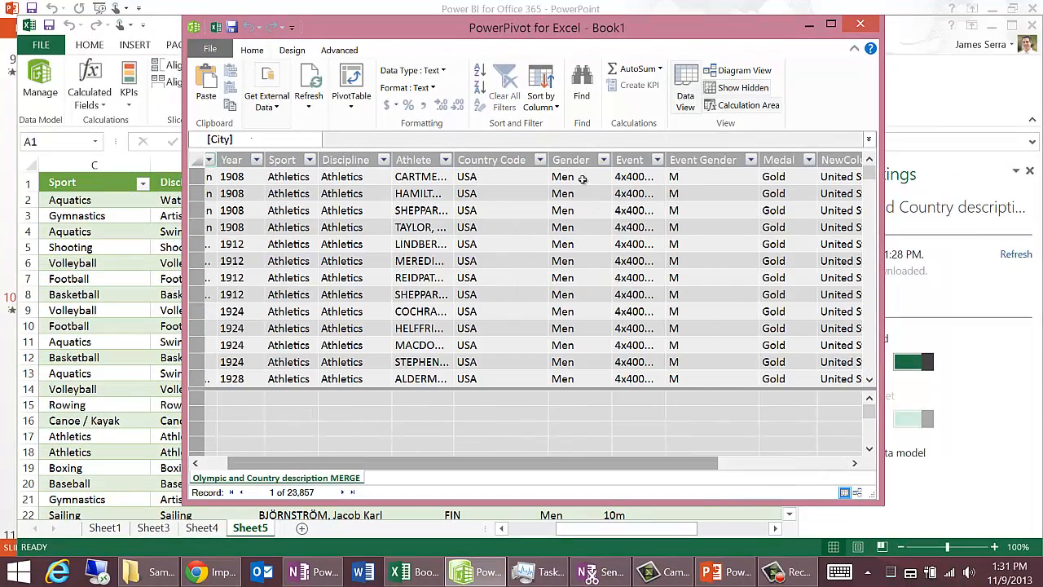
right_click(569, 159)
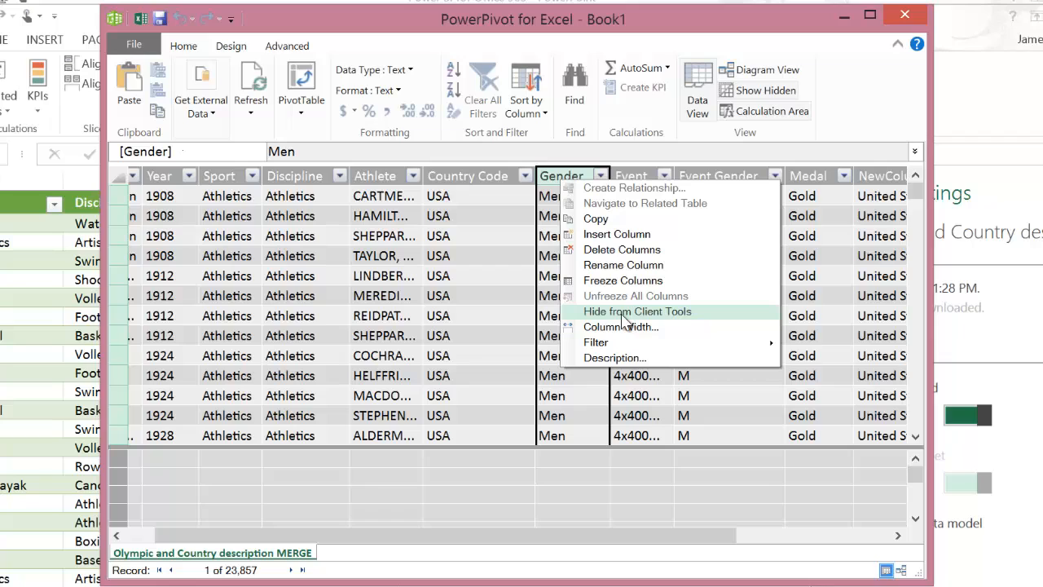
Step: Show the data model as a diagram, inspect the options for the City field, and return to the data view
click(901, 570)
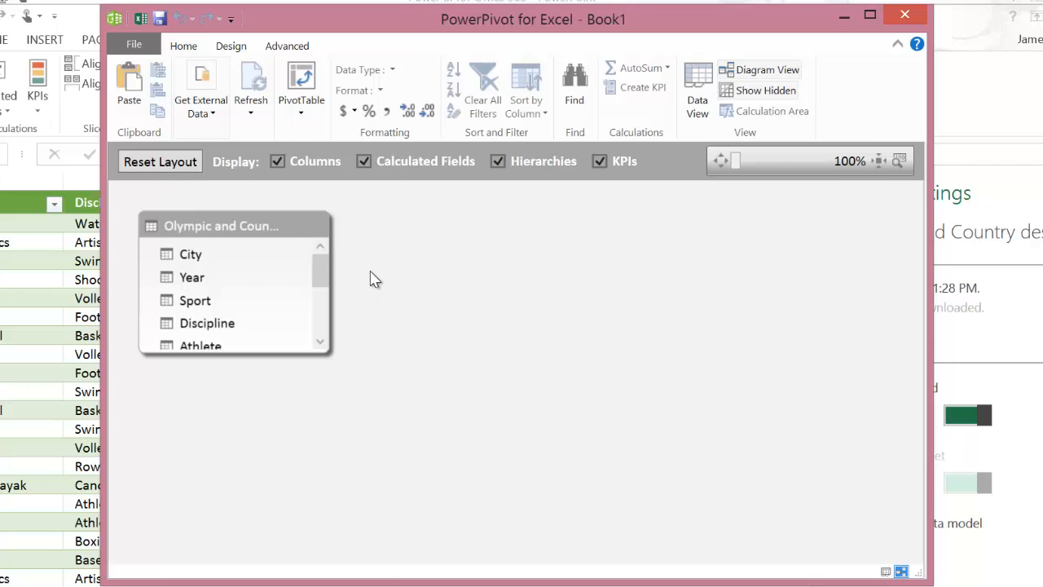
right_click(219, 251)
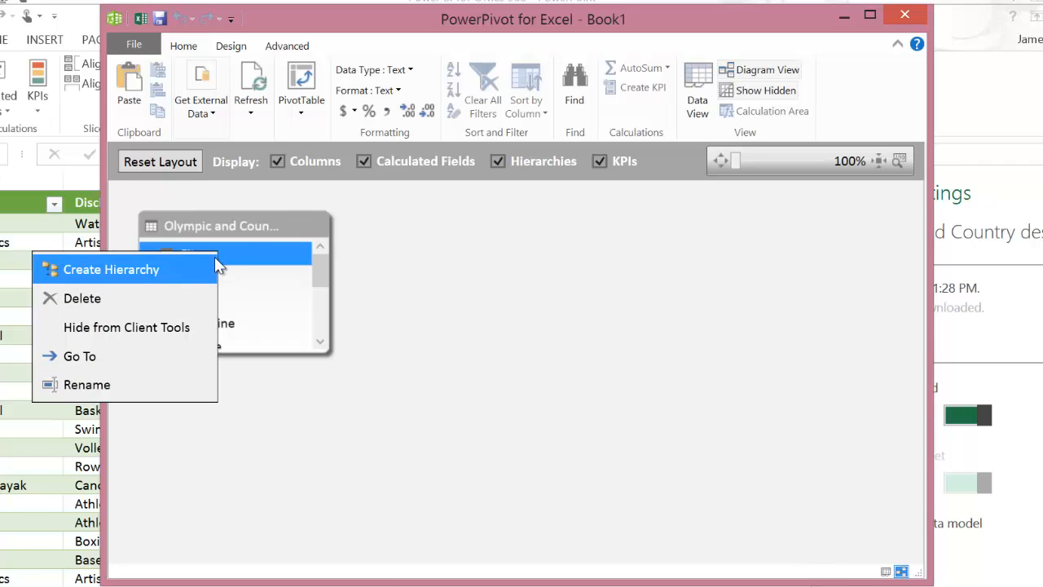
click(247, 228)
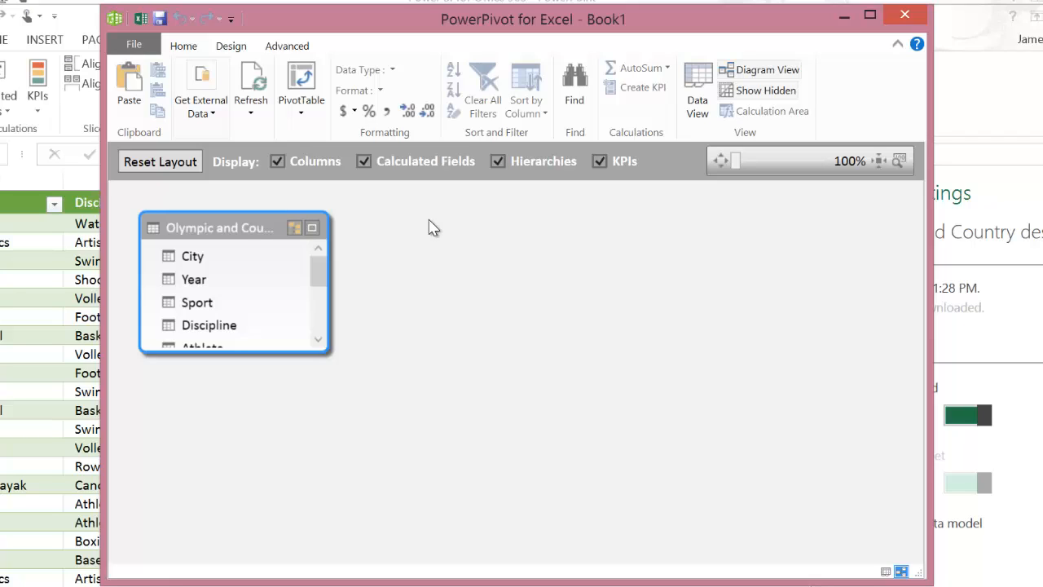
click(885, 571)
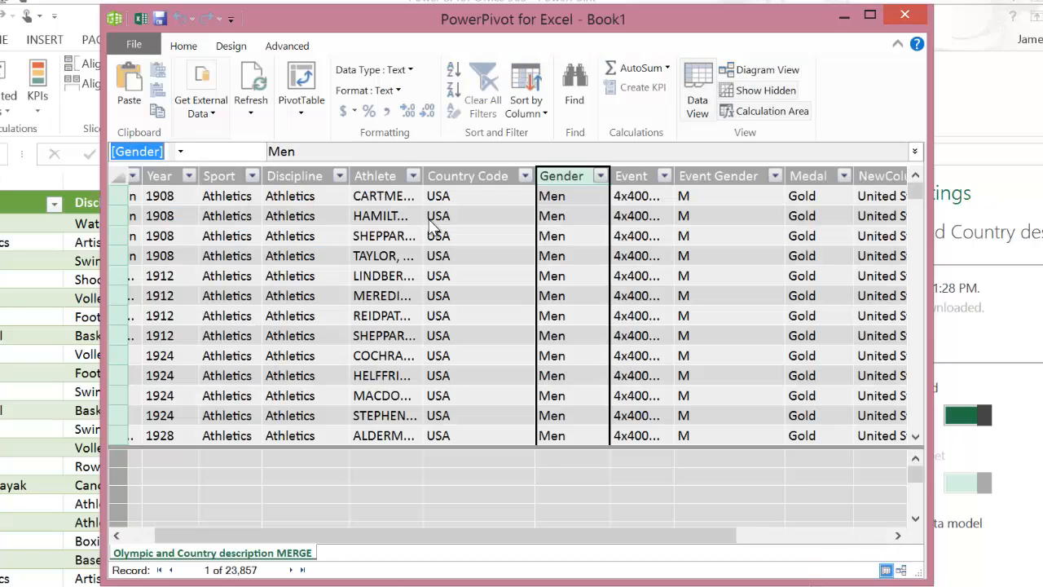
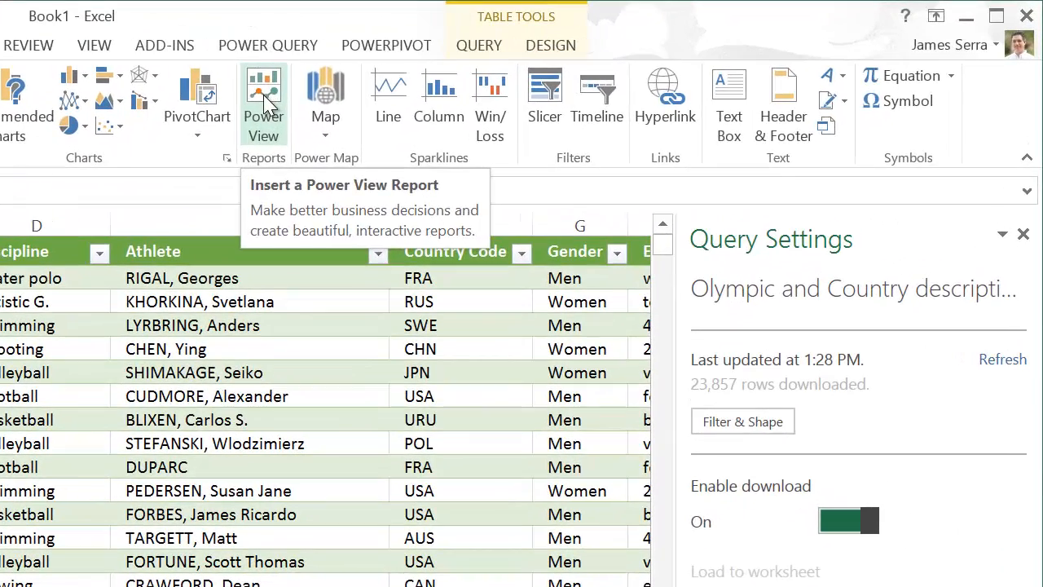
Step: Insert a Power View report and clear every preselected field, including Year, from its default table
click(515, 82)
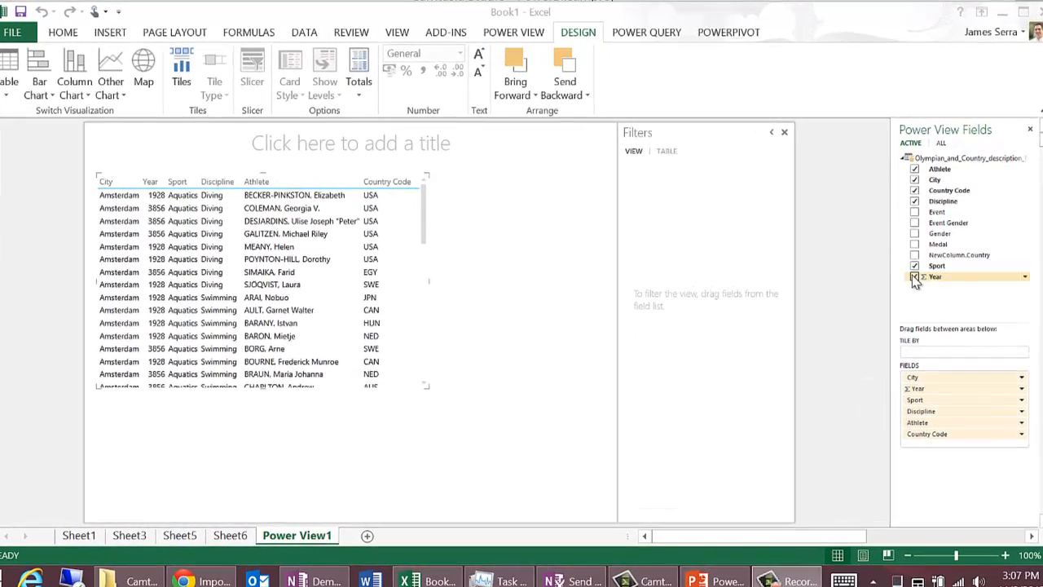
click(914, 265)
click(914, 200)
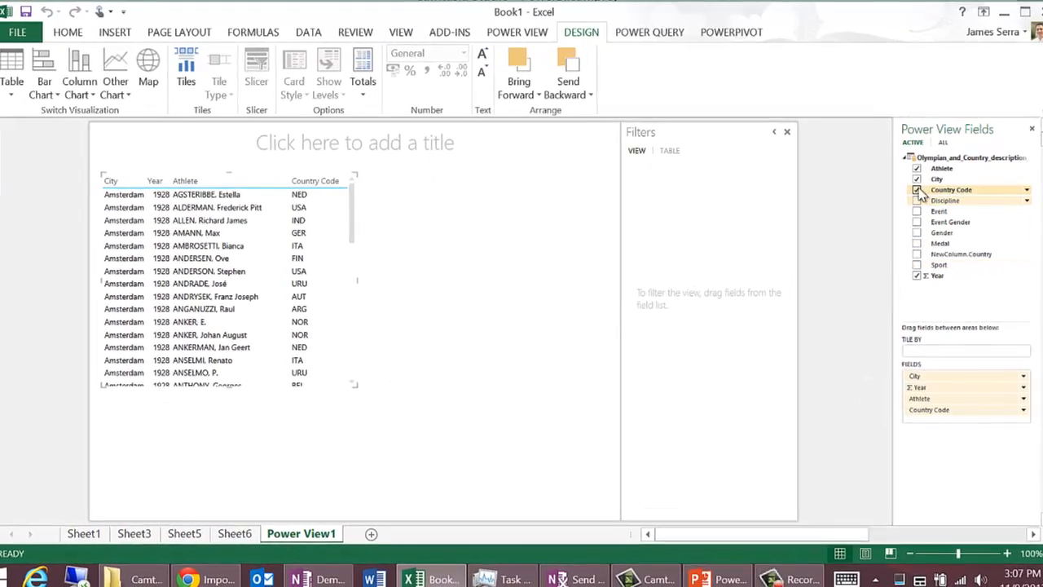
click(916, 190)
click(916, 178)
click(917, 168)
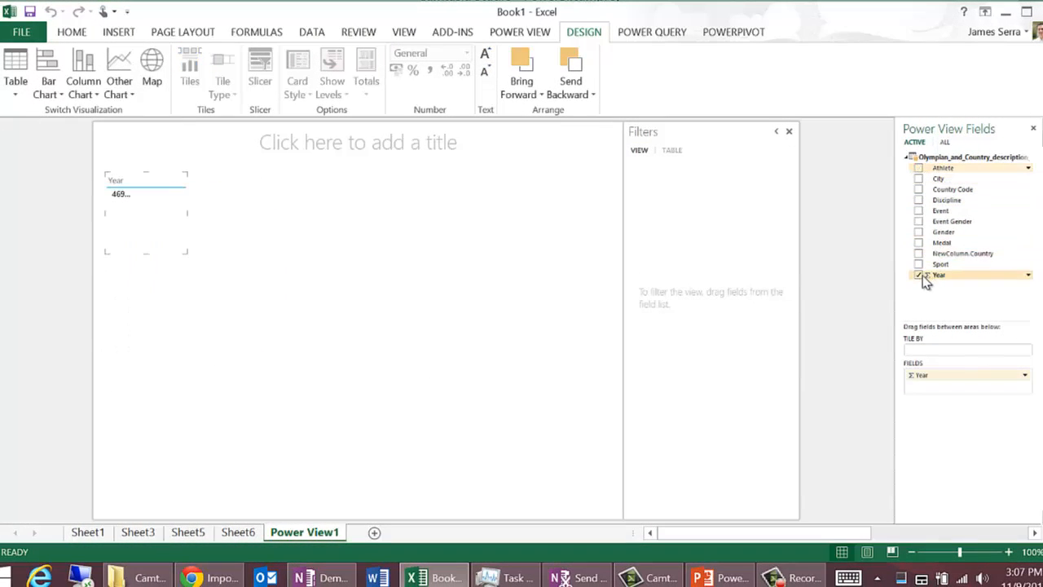
click(919, 275)
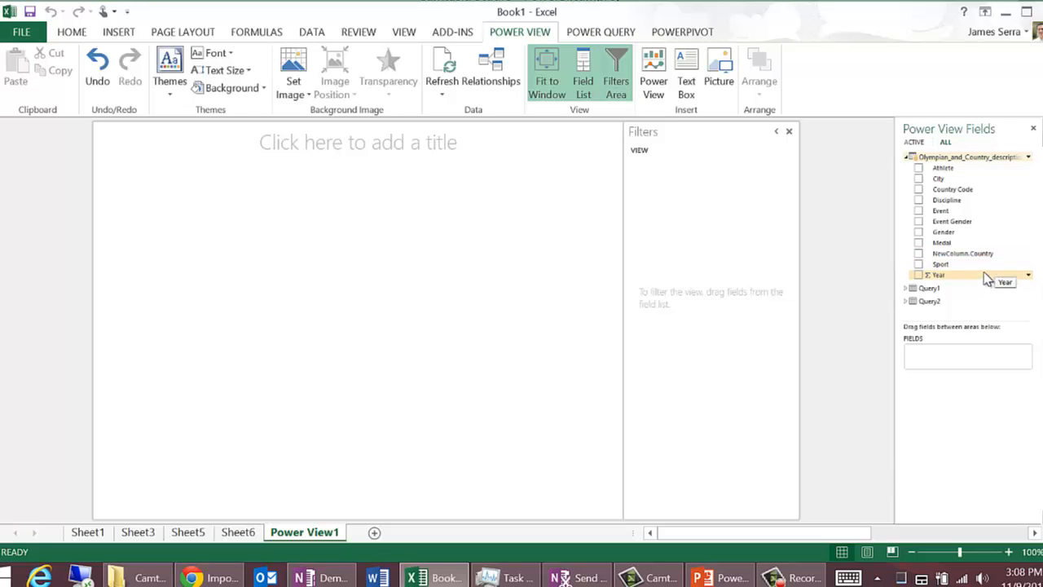
Step: Add Medal to the report as a count and place NewColumn.Country in the same table
click(1030, 244)
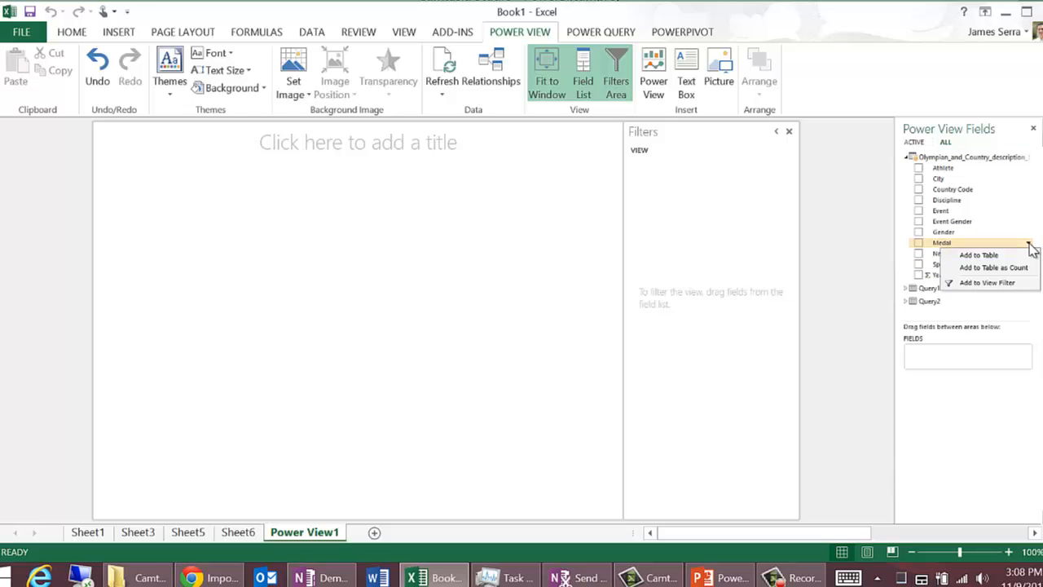
click(1017, 267)
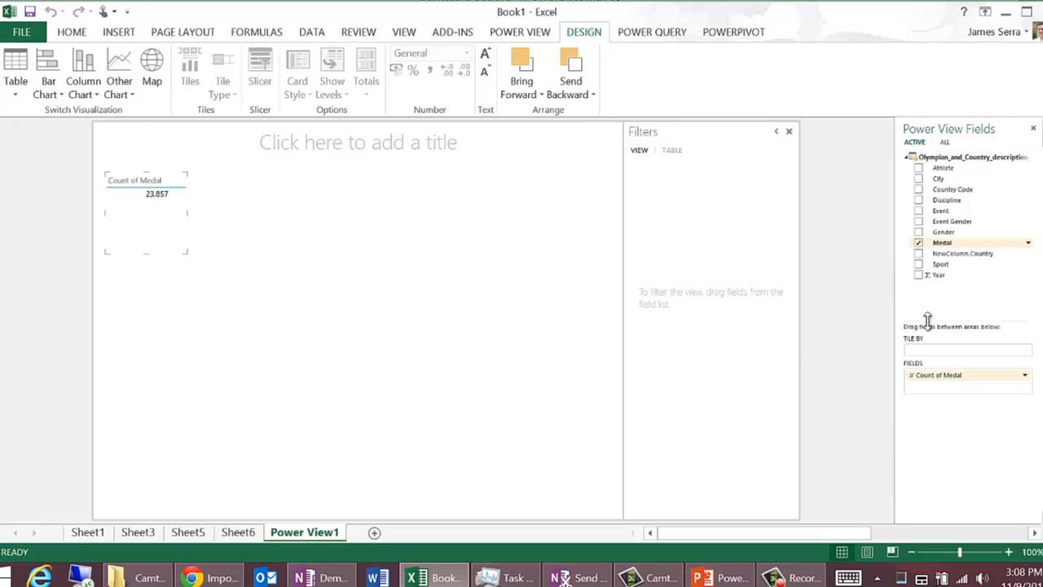
drag(964, 232, 969, 259)
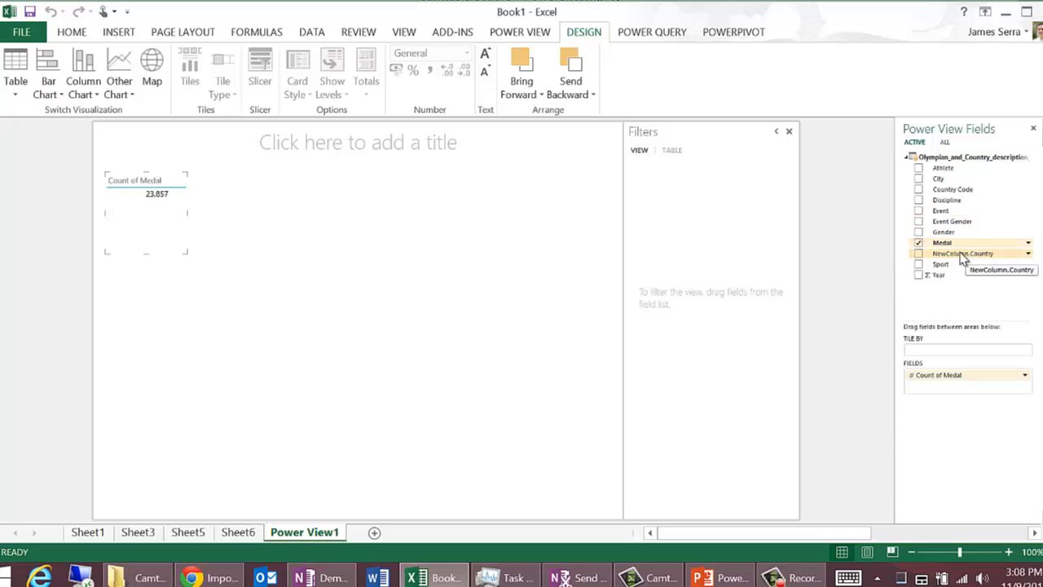
drag(963, 257, 148, 209)
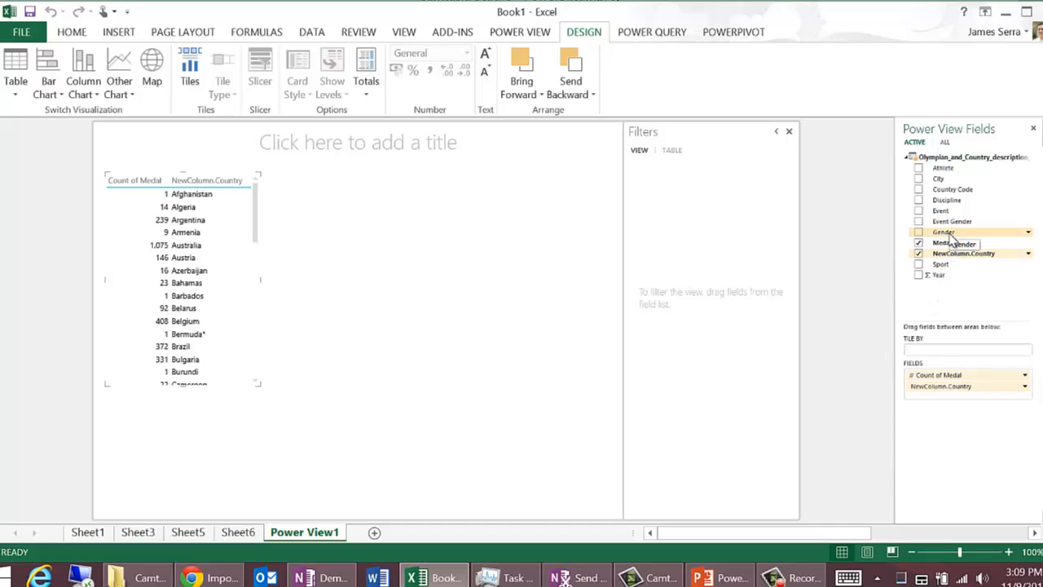
Step: Filter the whole view to Men with a Gender filter and remove that filter again
drag(949, 237, 697, 216)
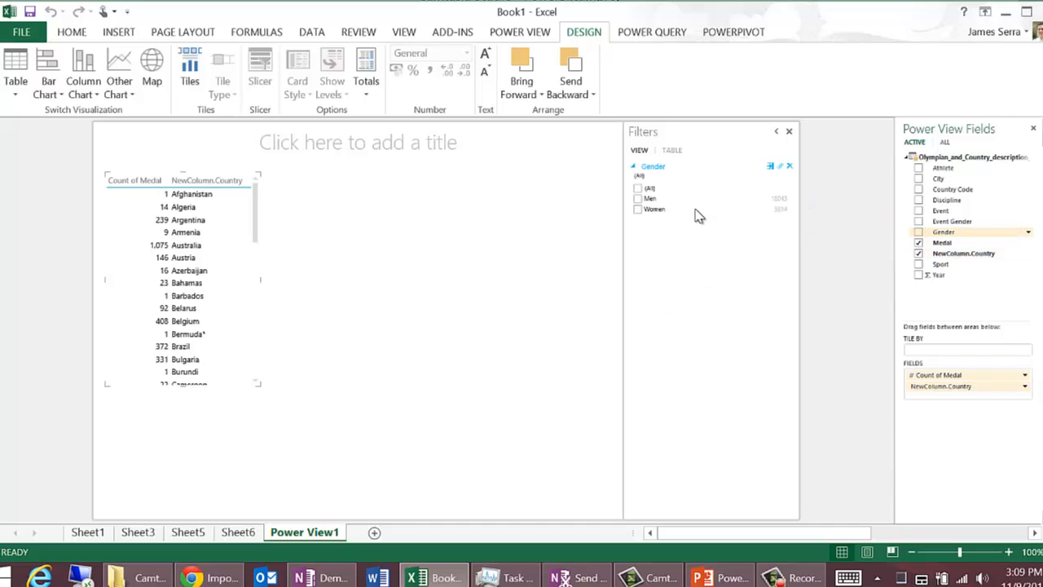
click(637, 199)
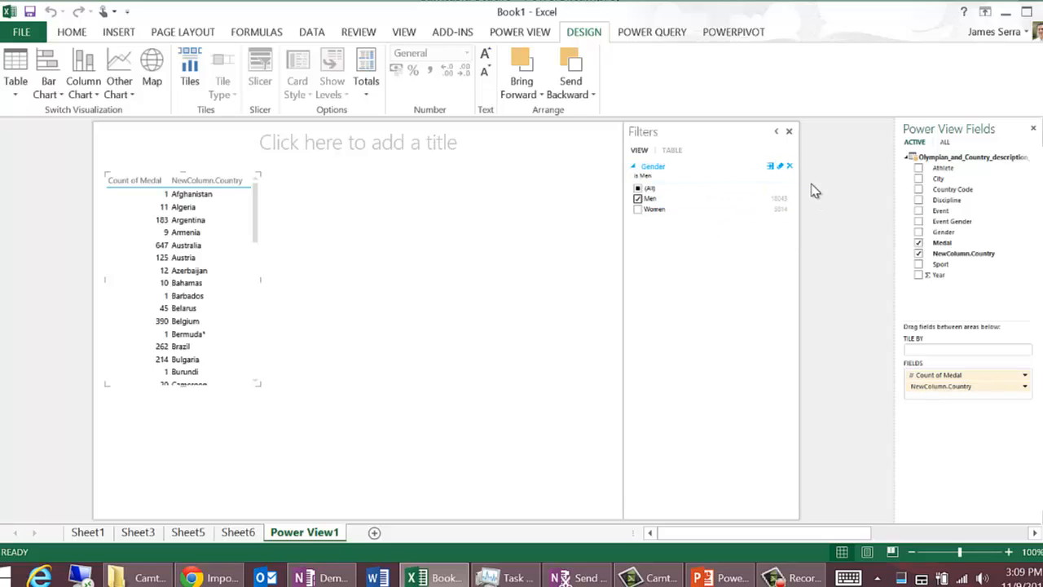
click(789, 168)
Step: Add a Gender slicer beside the medal table and use it to filter the table by Men and by Women
drag(942, 232, 456, 212)
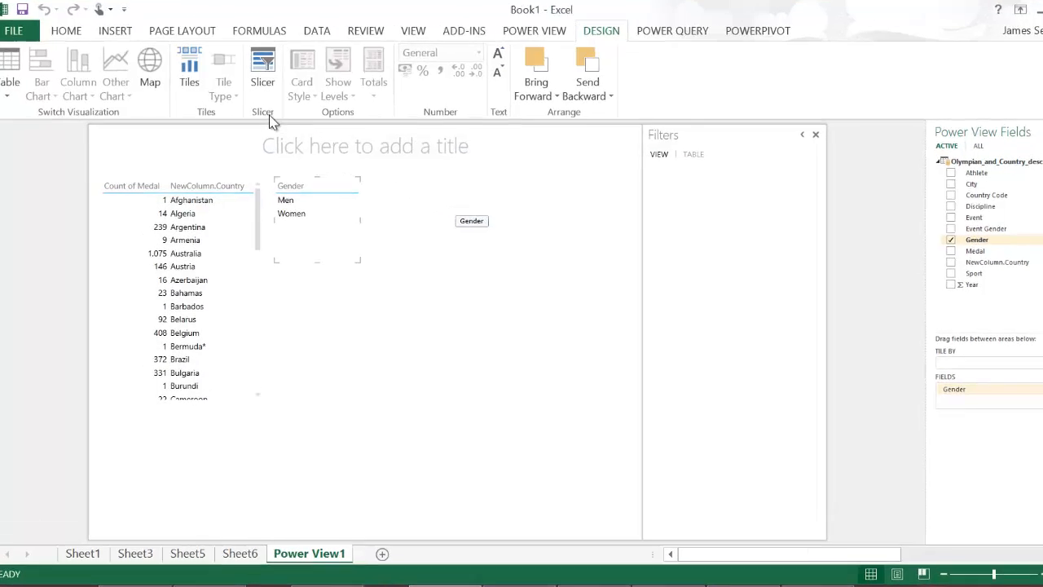
click(262, 73)
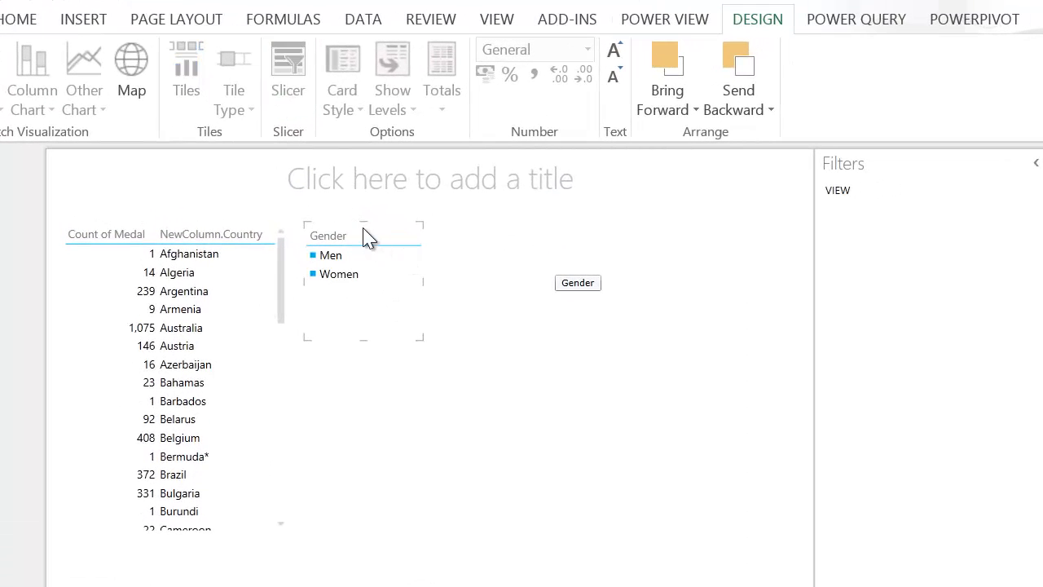
click(308, 255)
click(339, 274)
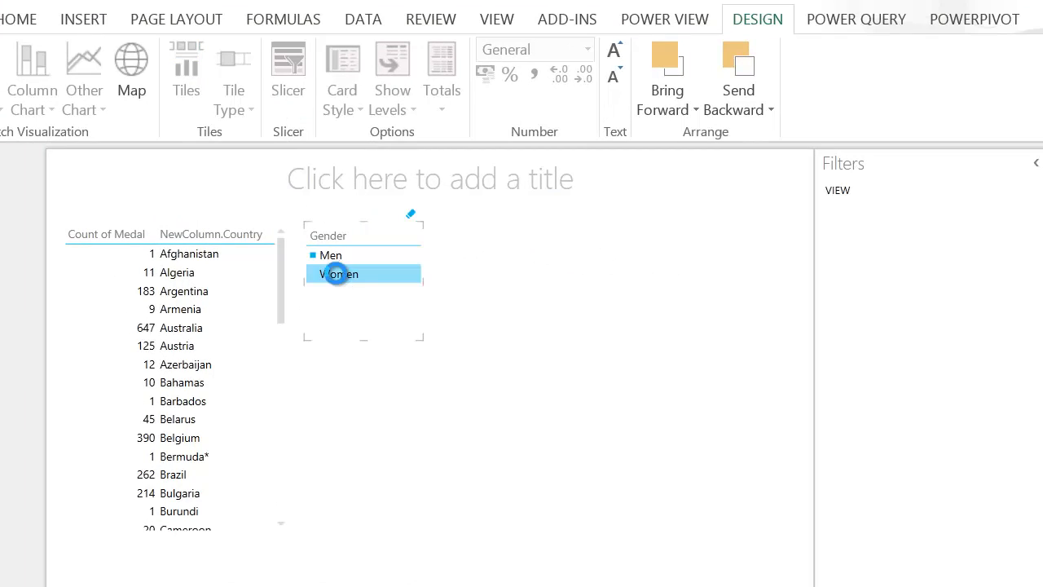
click(339, 275)
click(338, 275)
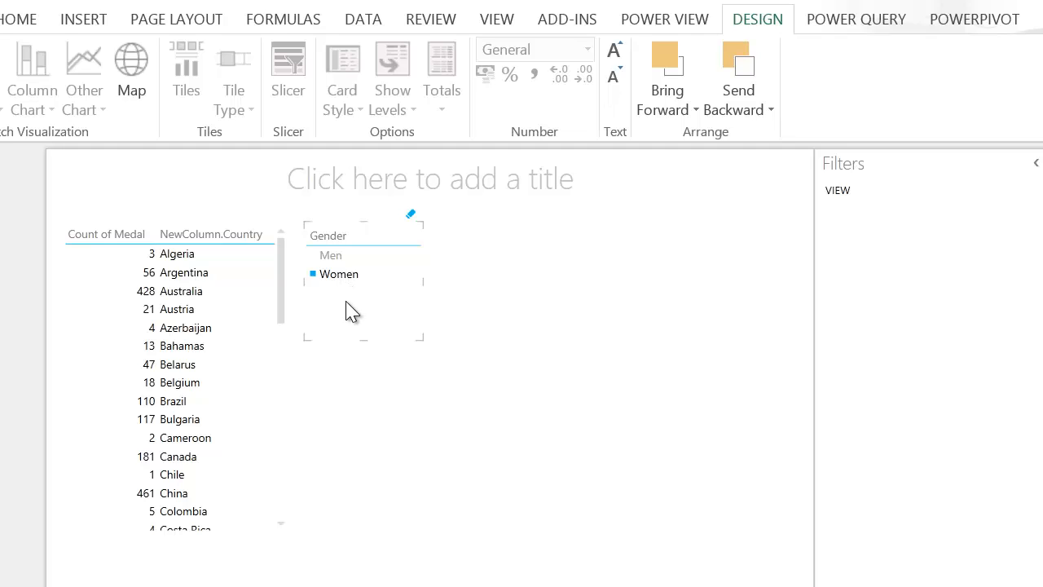
Step: Convert the medal-by-country table into a bar chart and filter it to Men with the Gender slicer
click(180, 291)
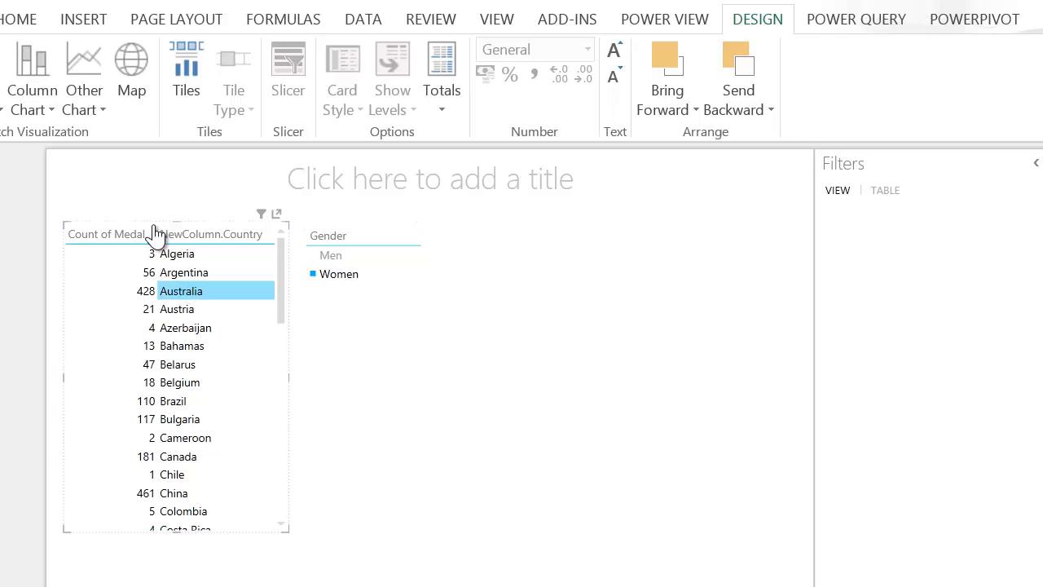
click(1, 110)
click(4, 139)
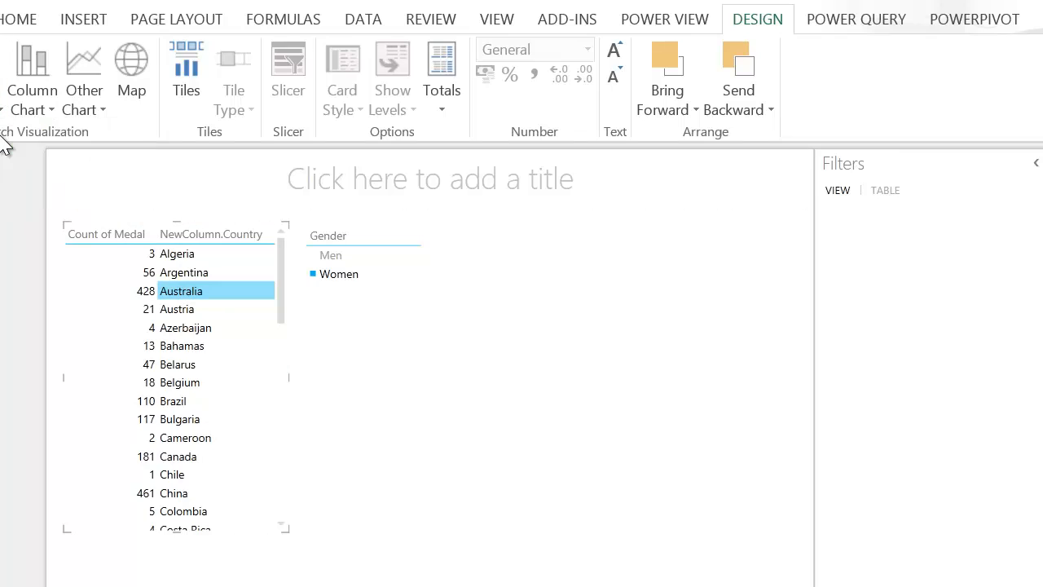
click(348, 256)
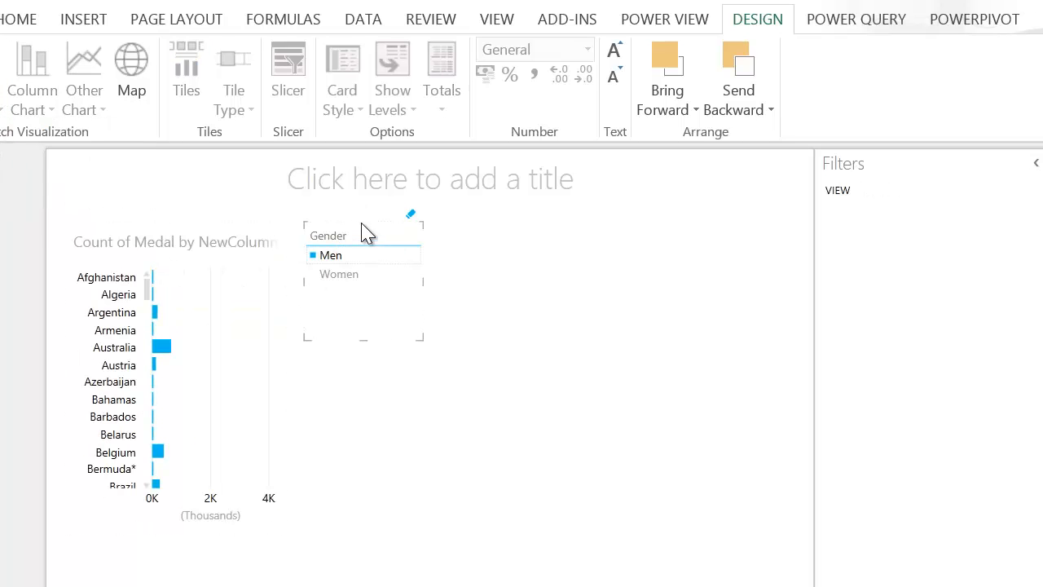
Step: Delete the Gender slicer and enlarge the bar chart to fill most of the report
key(Delete)
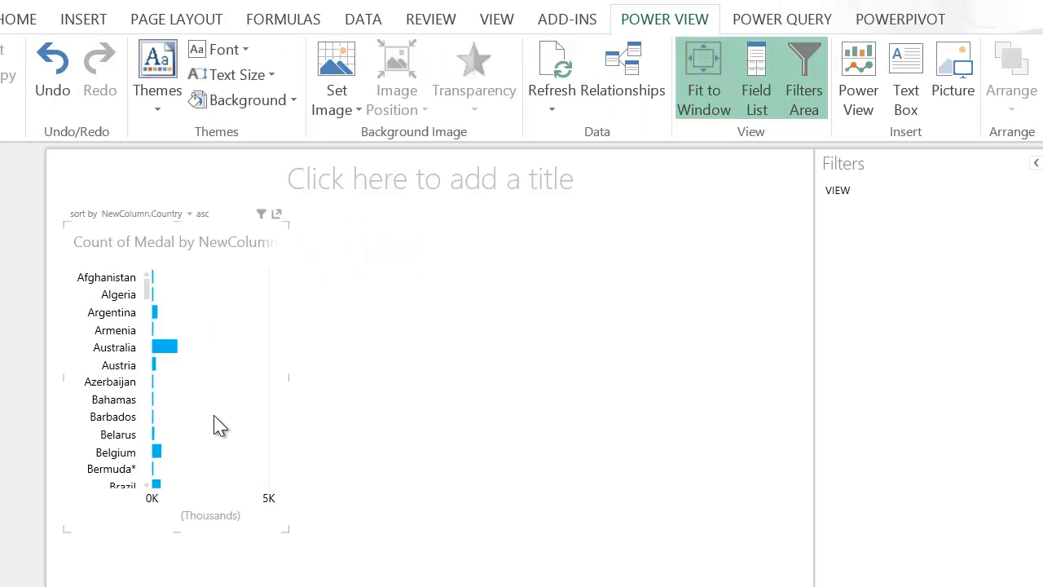
drag(281, 526, 758, 585)
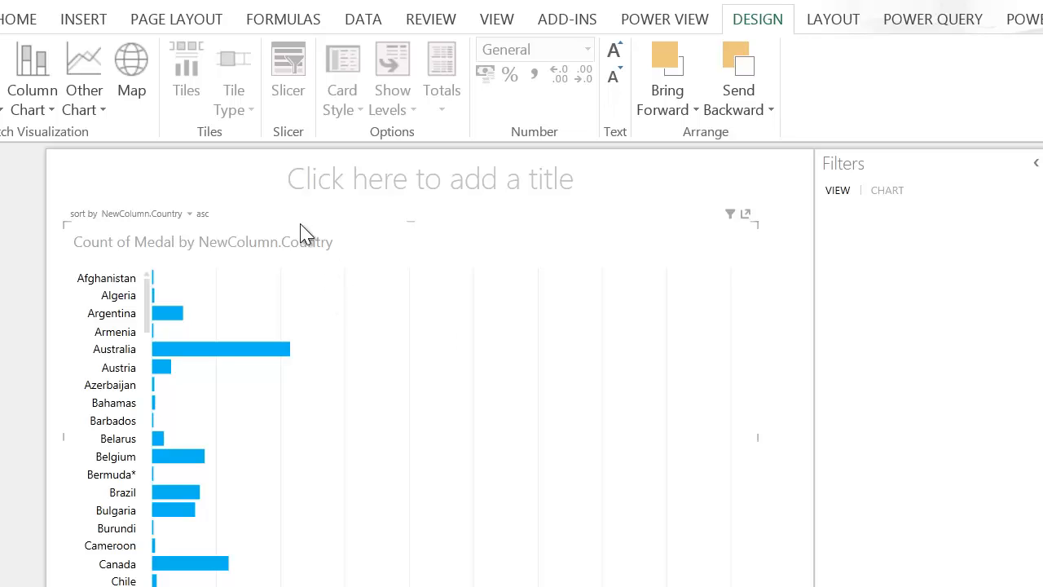
Step: Convert the bar chart into a map and zoom in on the medal bubbles around North Africa and southwestern Europe
click(135, 82)
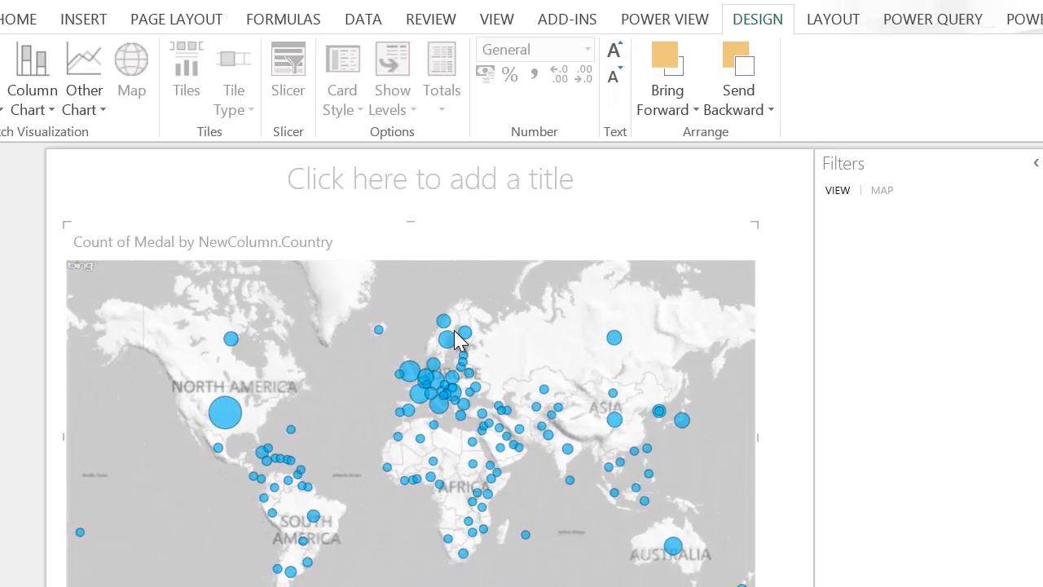
mouse_move(259, 422)
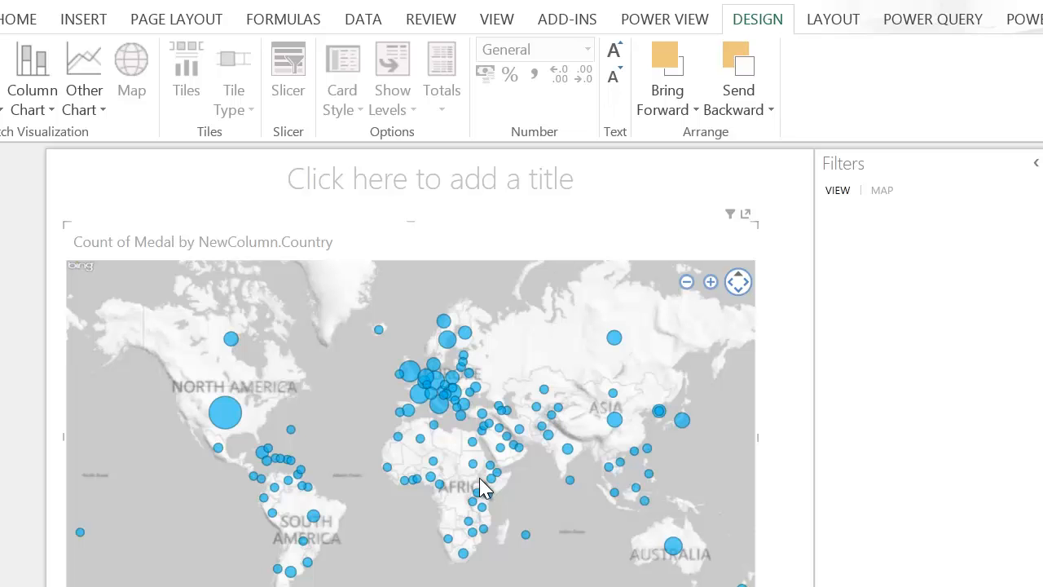
click(711, 282)
click(711, 282)
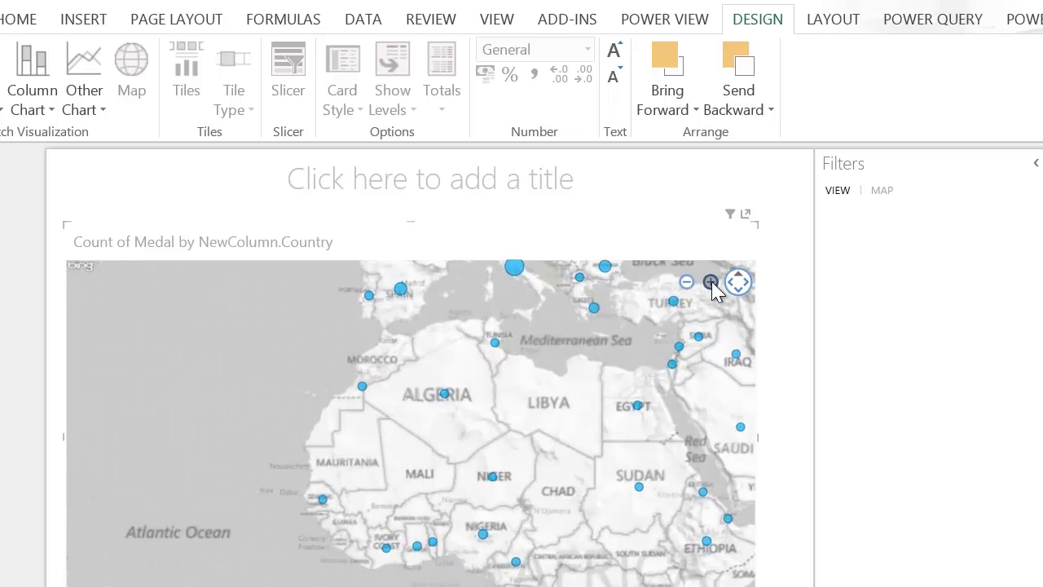
drag(327, 379, 504, 482)
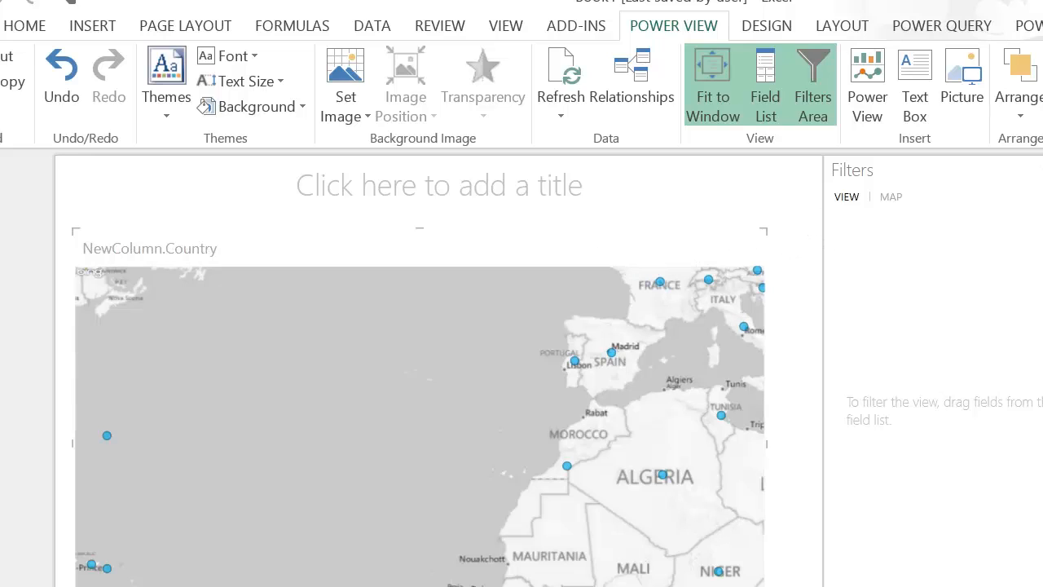
Step: Replace the map with a scatter chart of the medal count, enlarged across the report
key(Delete)
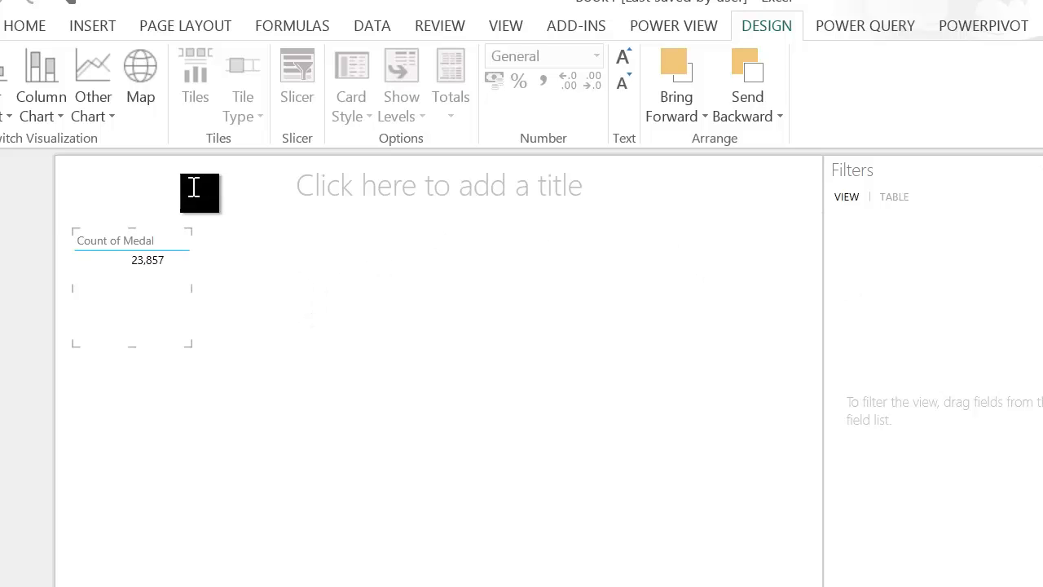
click(111, 119)
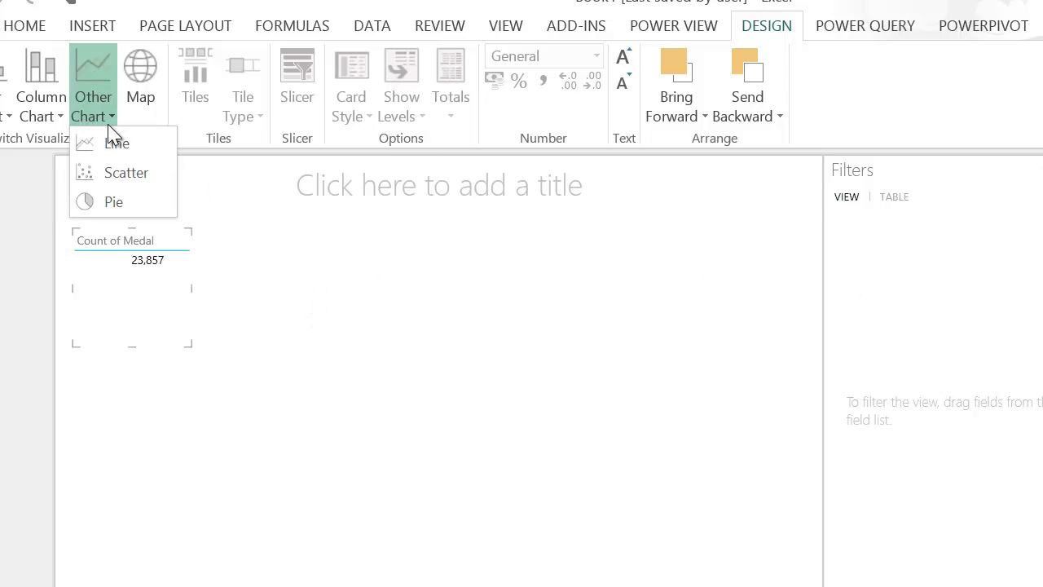
click(111, 168)
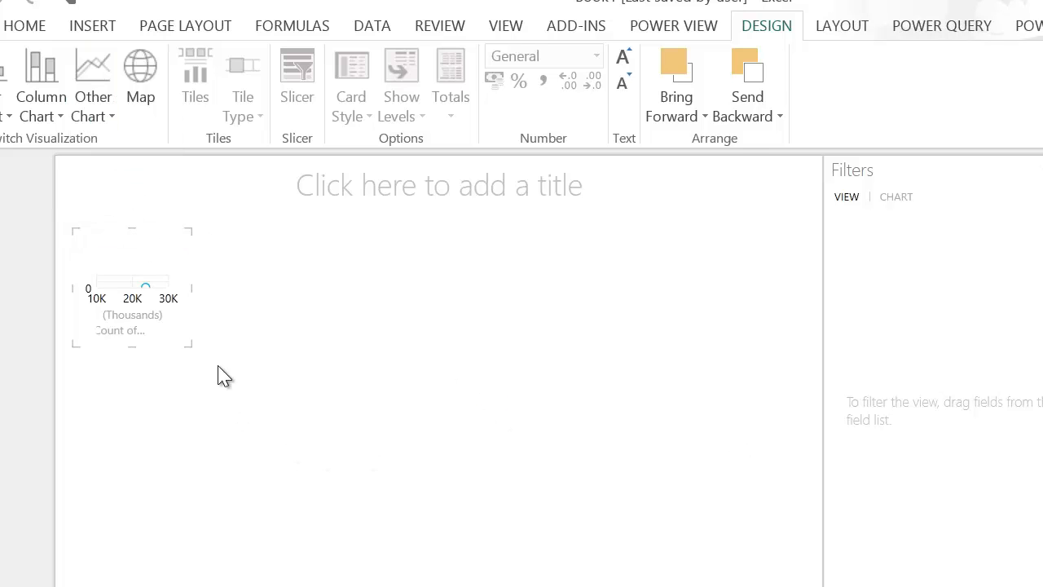
drag(189, 345, 742, 582)
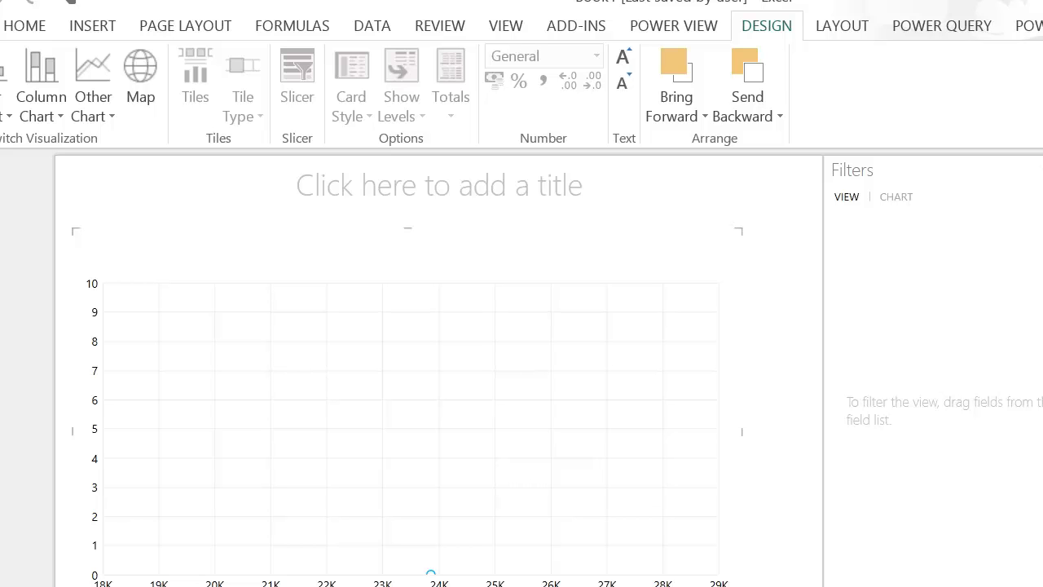
Step: Assign Country Code to the scatter chart's Y value and Event to its bubble size, changing how both are counted
drag(1024, 126, 866, 357)
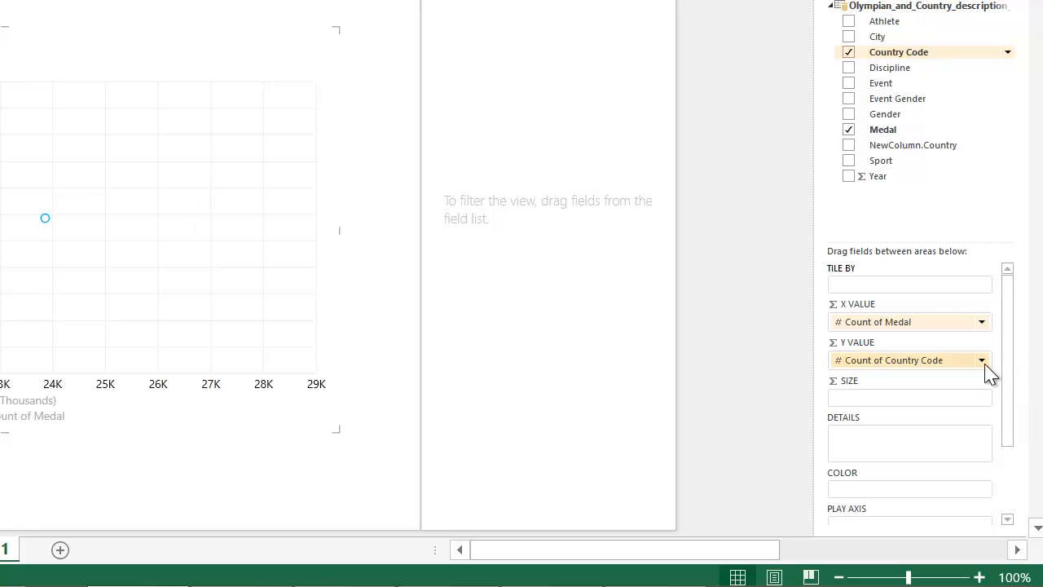
click(982, 360)
click(964, 418)
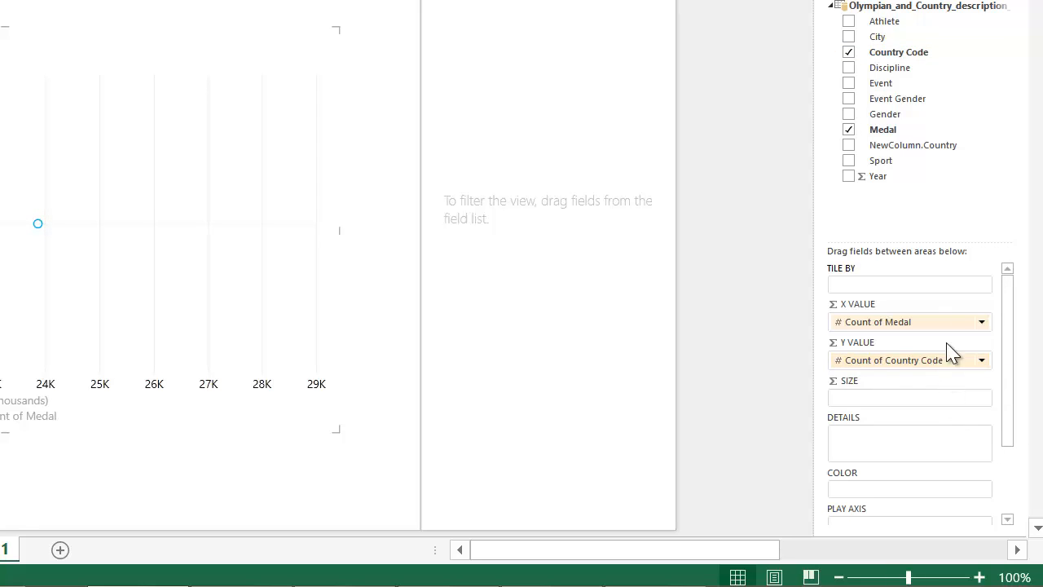
drag(893, 90, 880, 405)
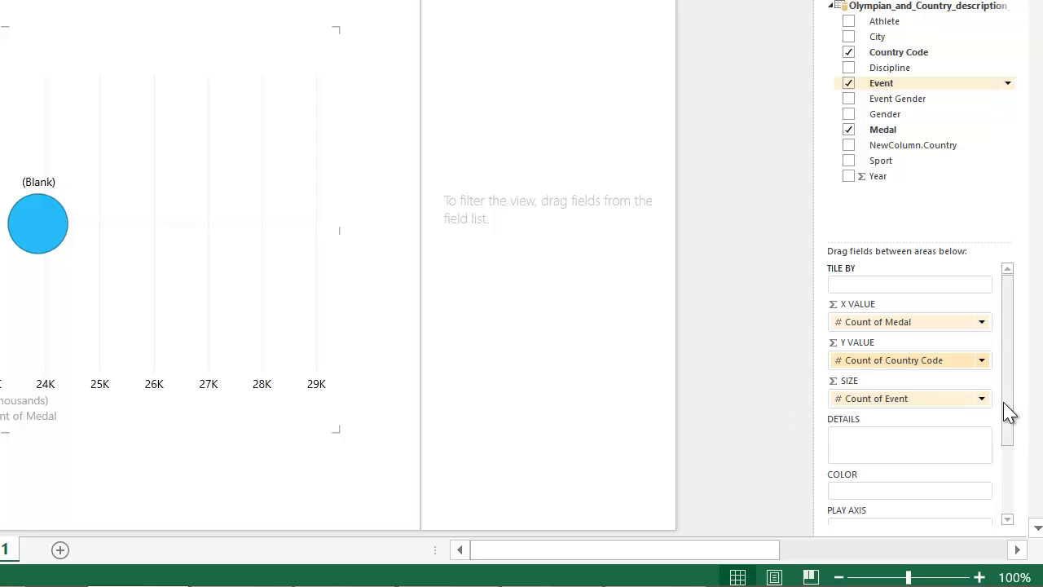
click(981, 399)
click(964, 458)
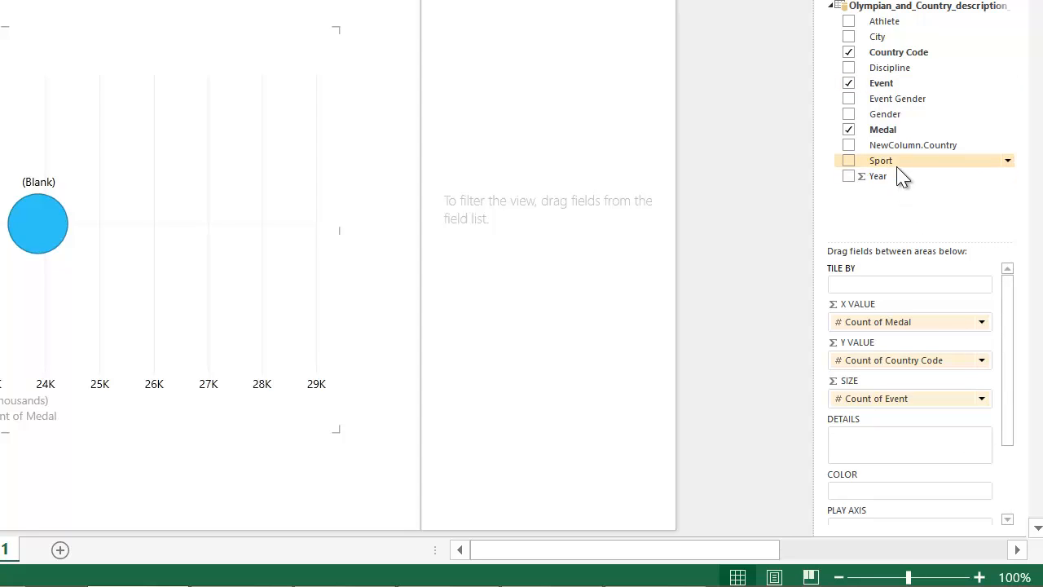
Step: Split the scatter chart by Sport in its details and play it over time with Year as the play axis
drag(897, 162, 891, 448)
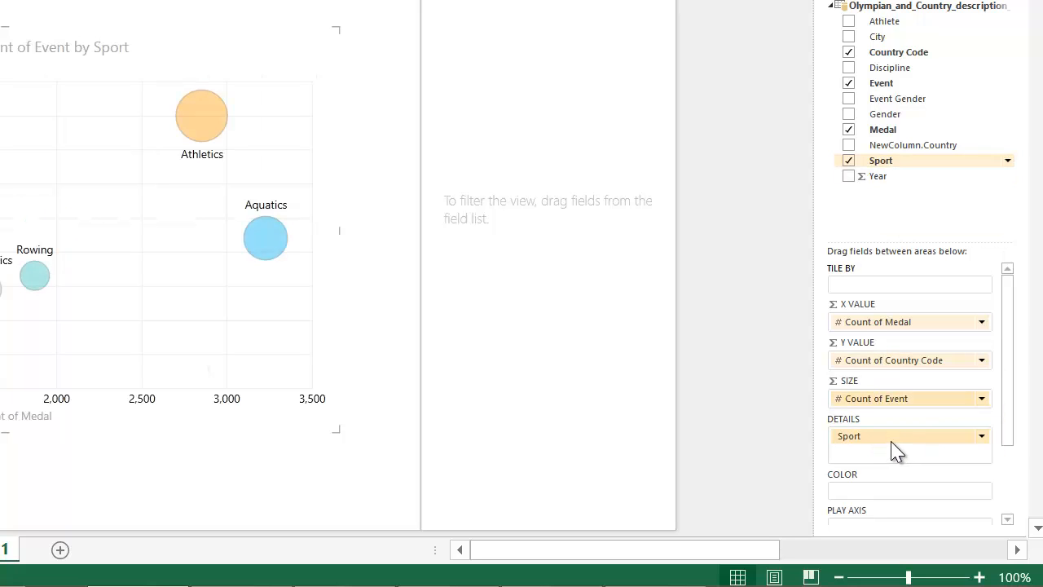
drag(1009, 371, 1017, 428)
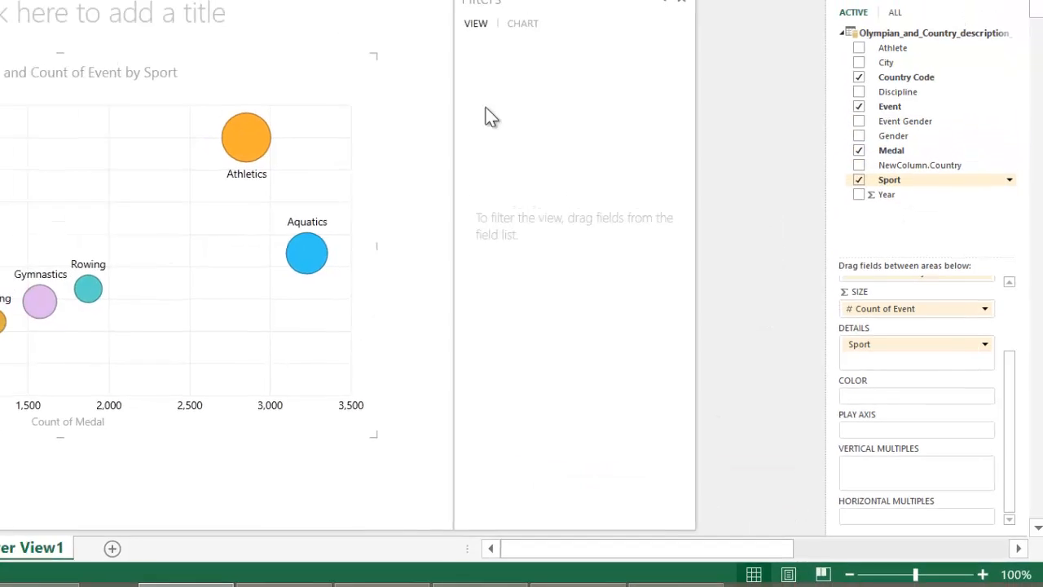
drag(910, 245, 930, 461)
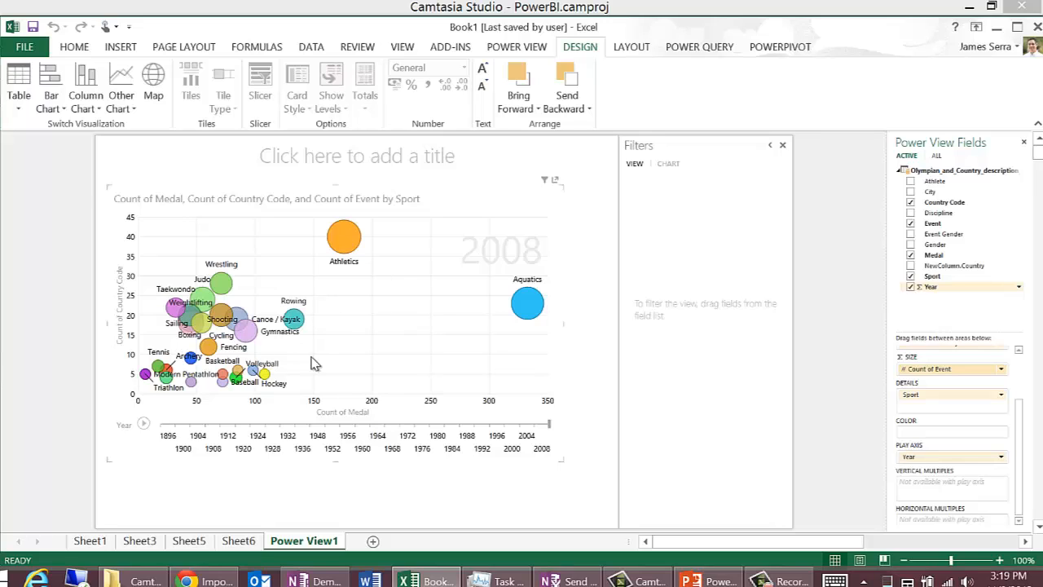
click(143, 424)
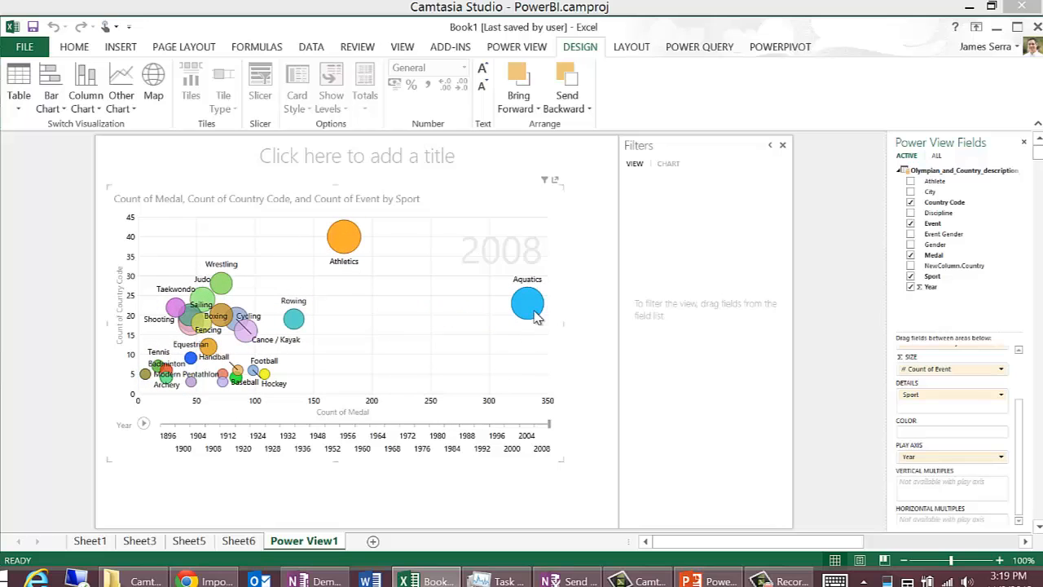
Step: Examine the Aquatics, Athletics and Rowing bubbles in the scatter chart for 2008
mouse_move(536, 314)
mouse_move(347, 247)
click(295, 321)
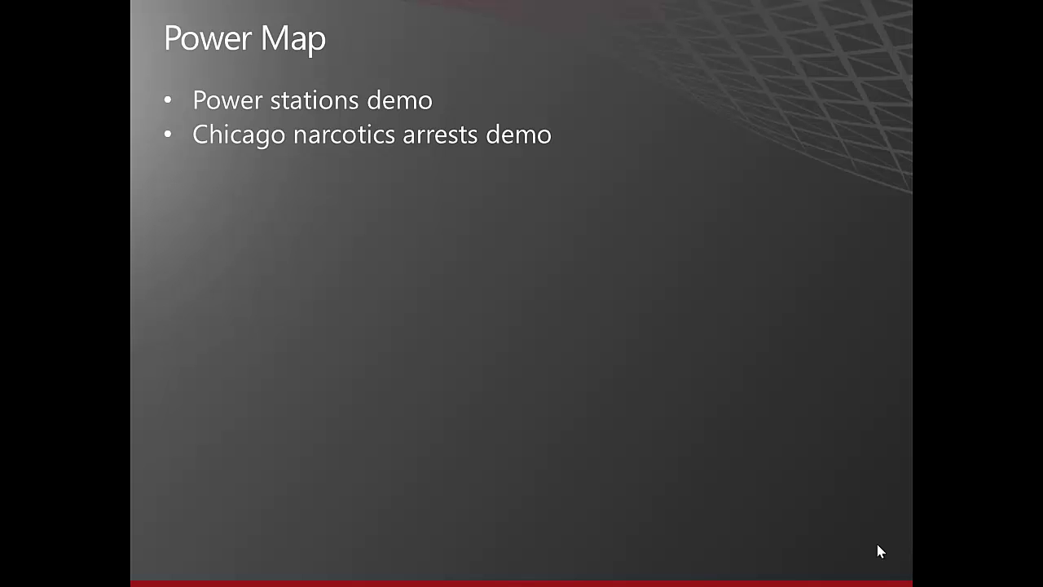
Step: Advance the presentation to the Power Map demo slide, then end the slide show and switch to Excel
click(878, 551)
key(Escape)
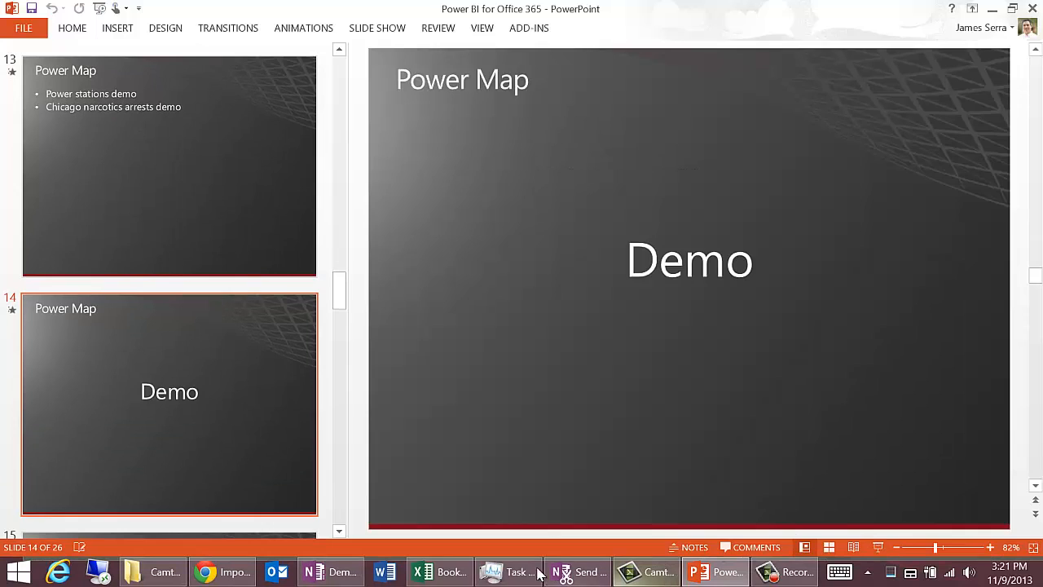
click(436, 573)
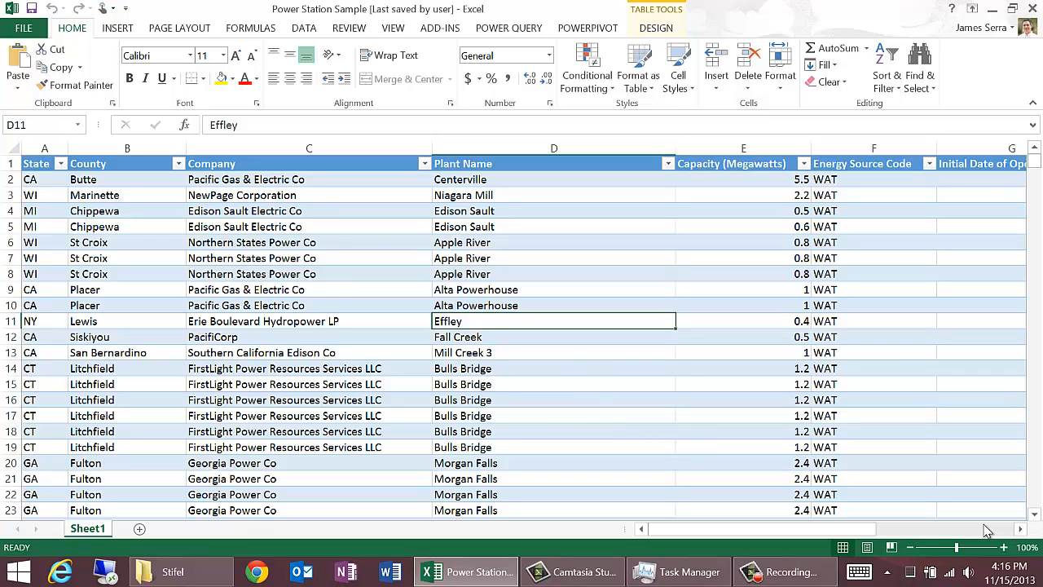
Step: Review the columns of the power station table and open the existing Power Stations tour in Power Map
click(986, 530)
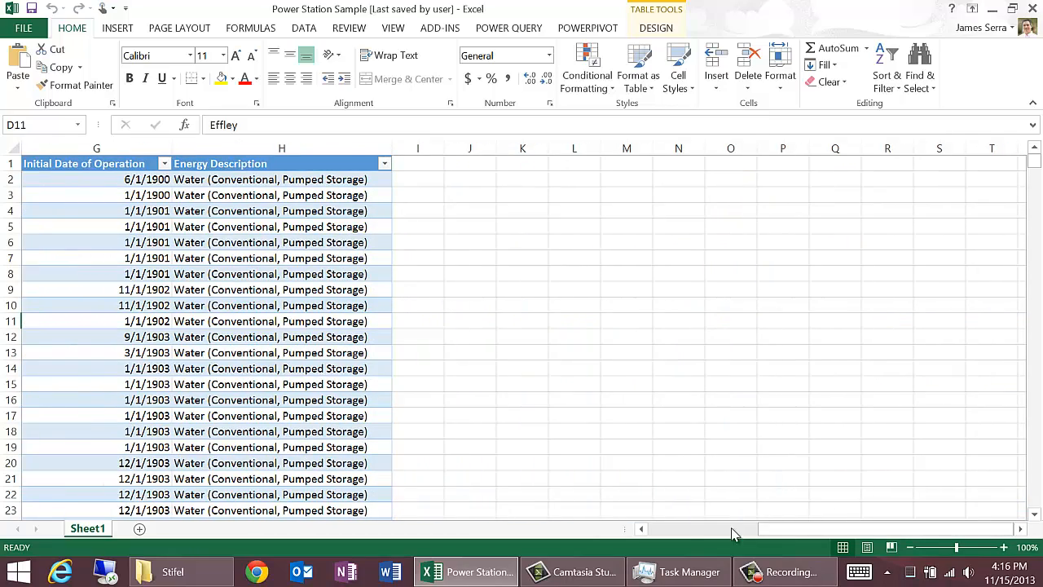
click(692, 532)
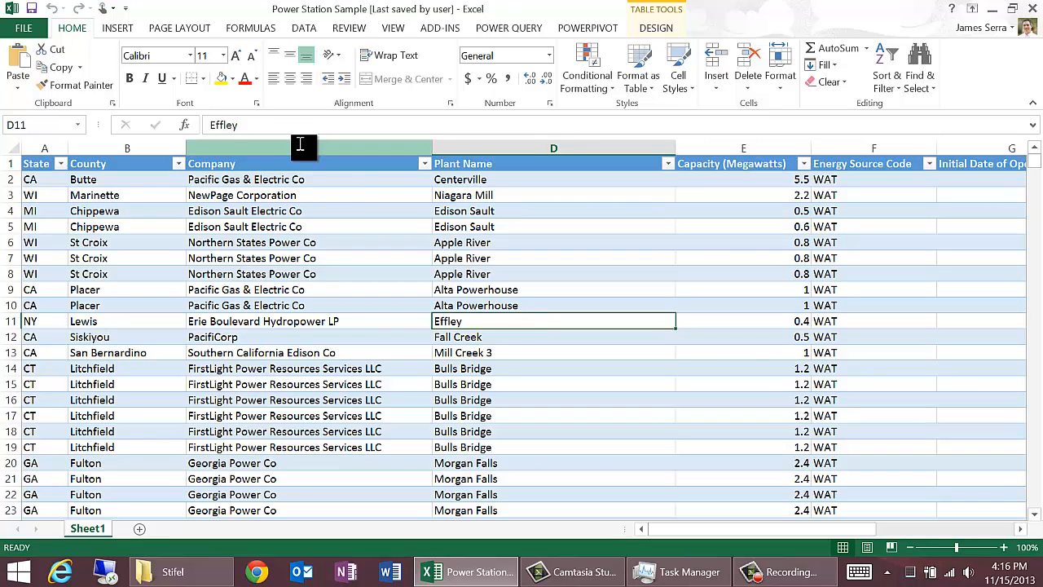
click(119, 31)
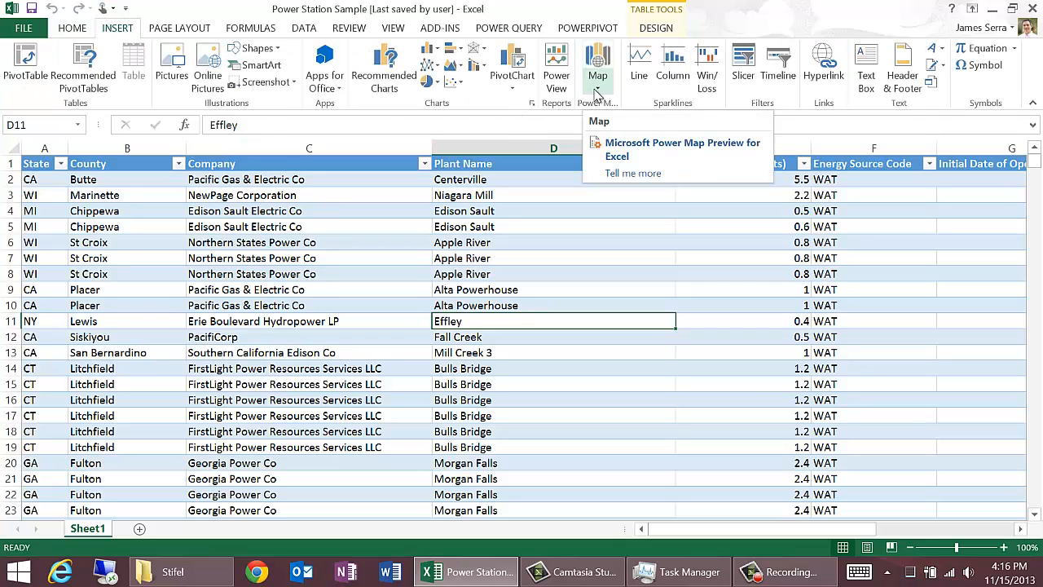
click(598, 91)
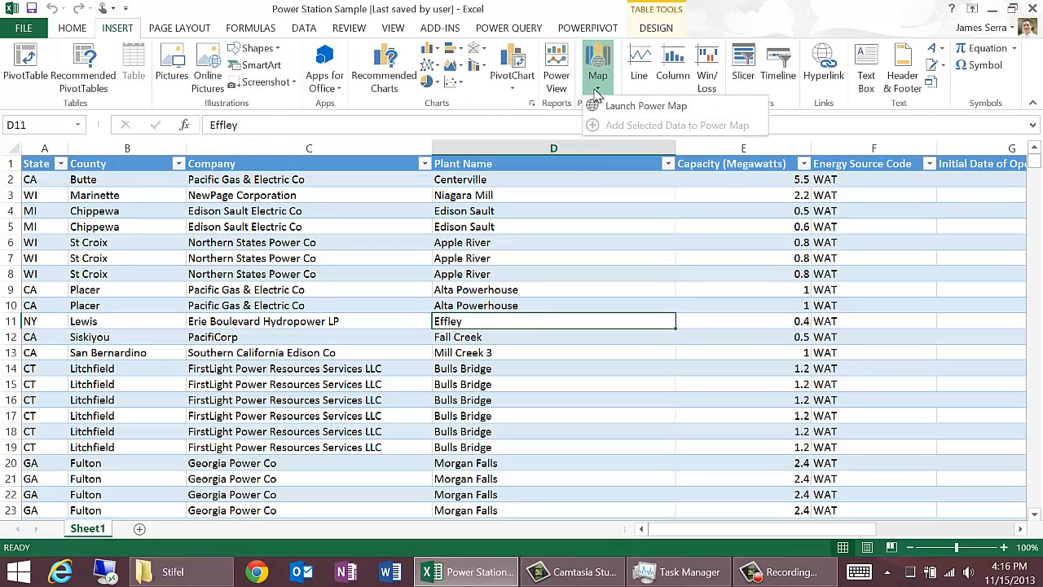
click(611, 109)
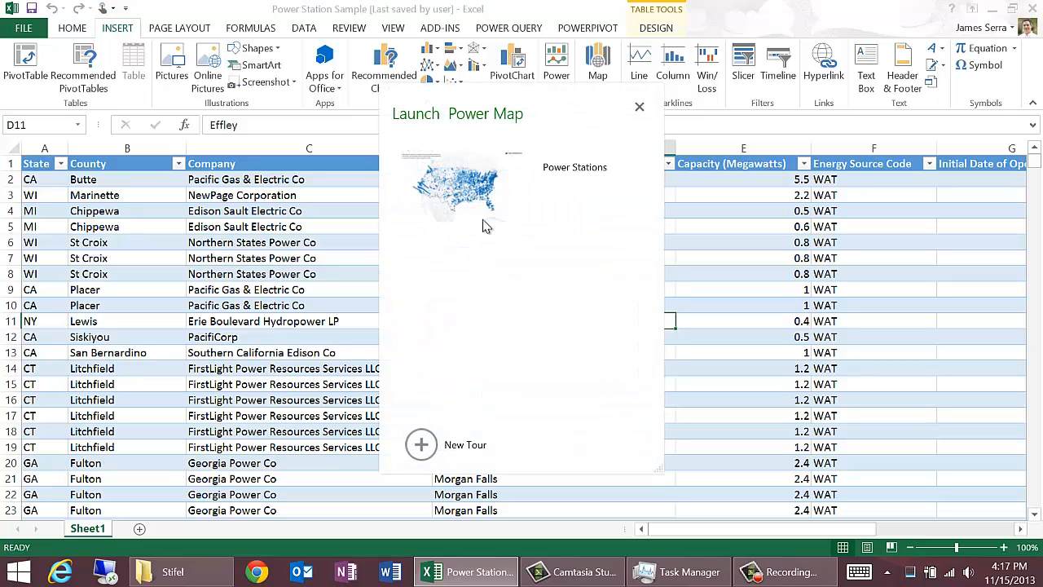
click(478, 194)
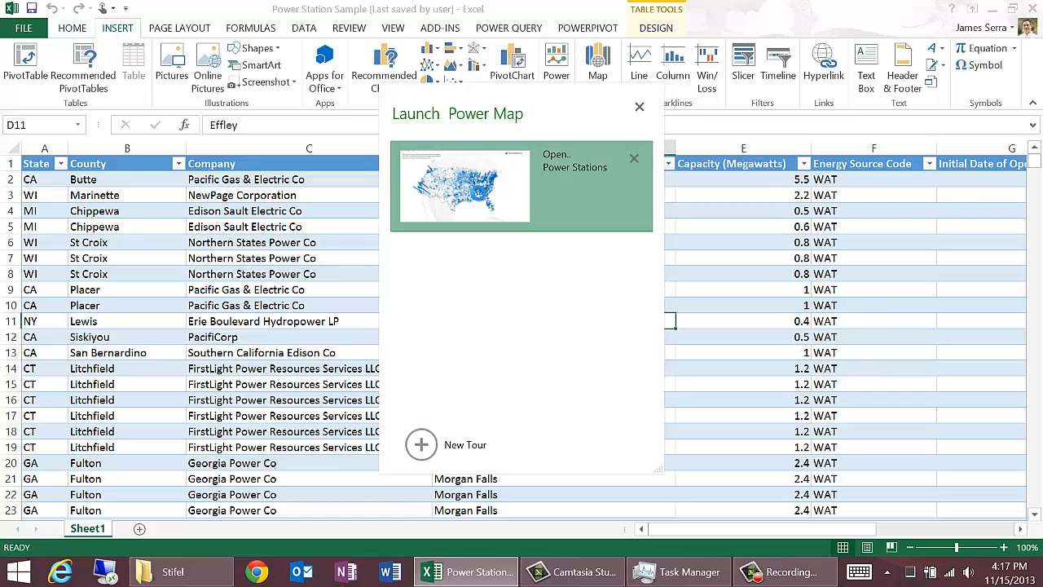
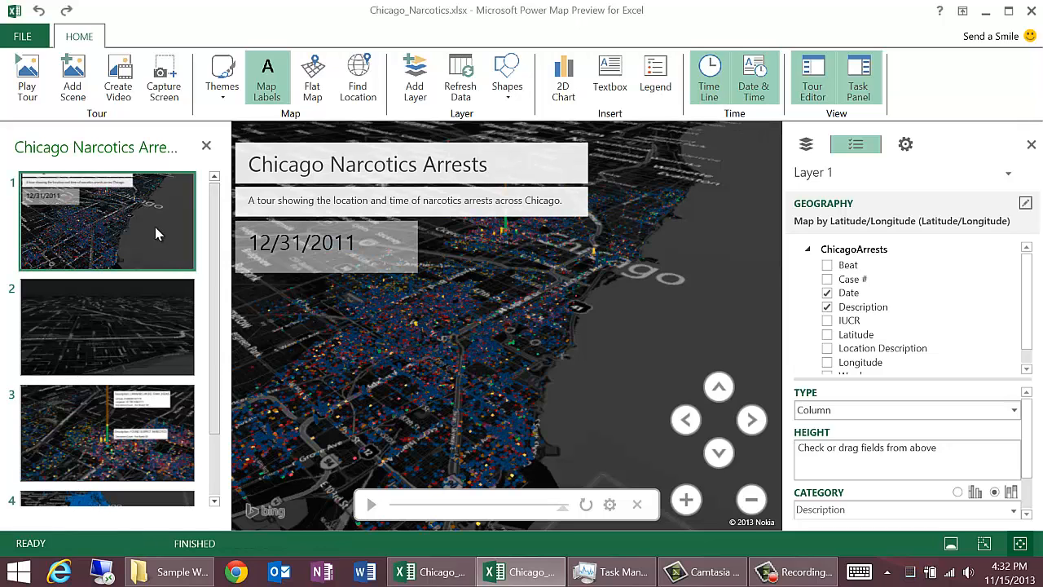
Step: Play the Chicago Narcotics Arrests tour in Power Map
click(27, 72)
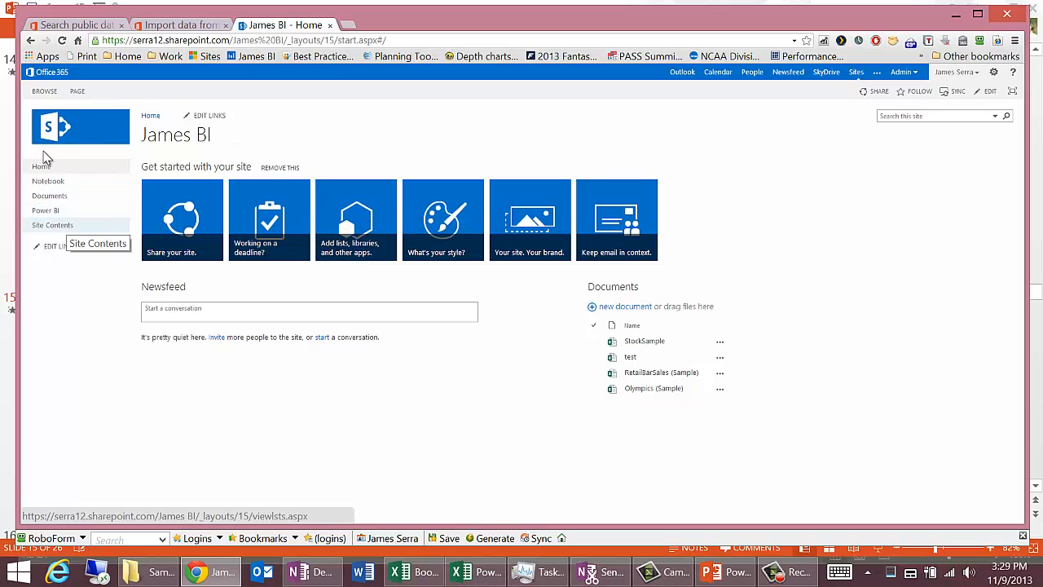
Step: View the SharePoint site's contents, then go to its Power BI page and open the StockSample workbook
click(53, 225)
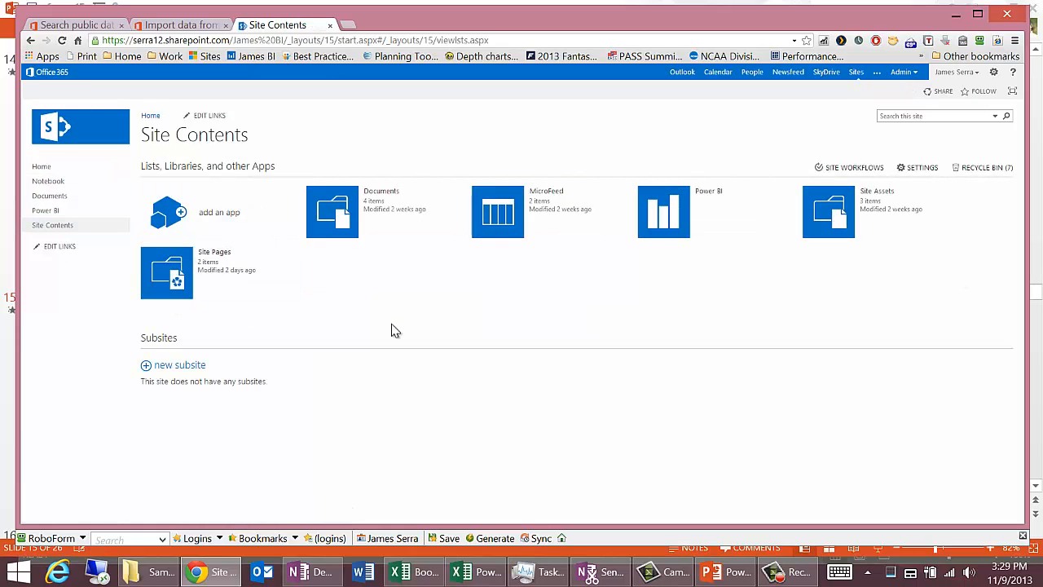
click(49, 212)
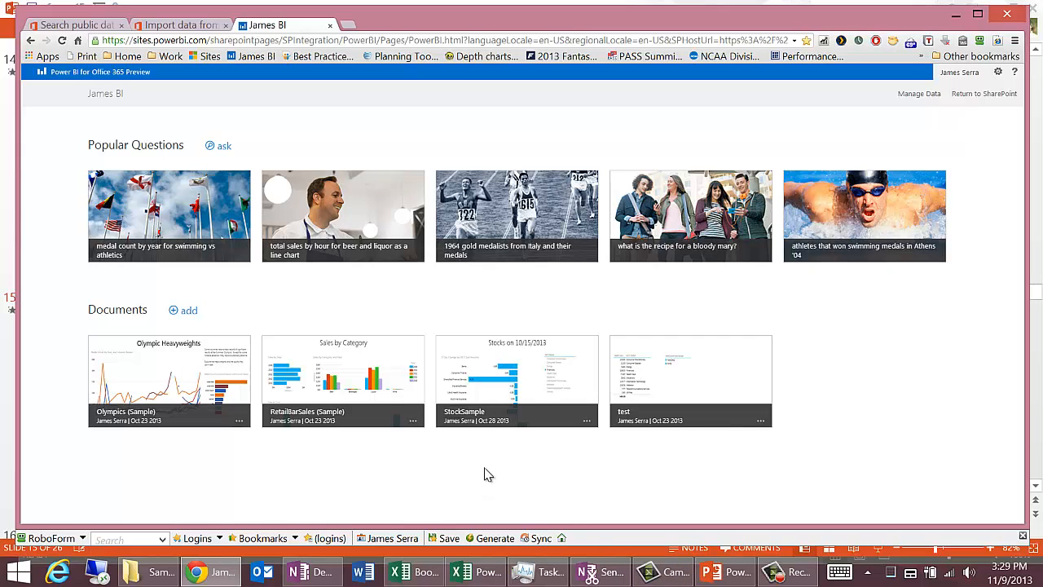
click(189, 313)
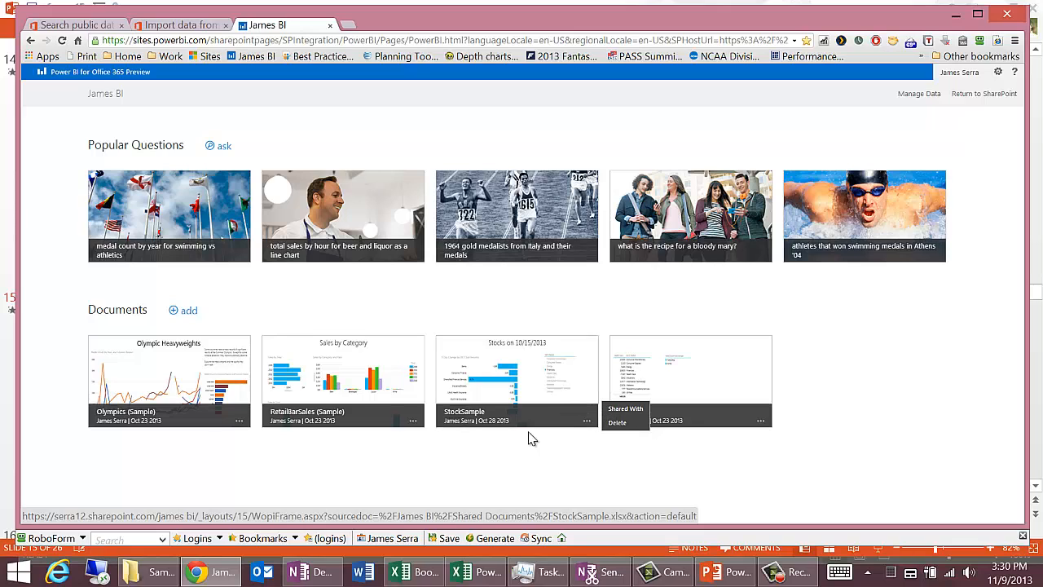
click(536, 374)
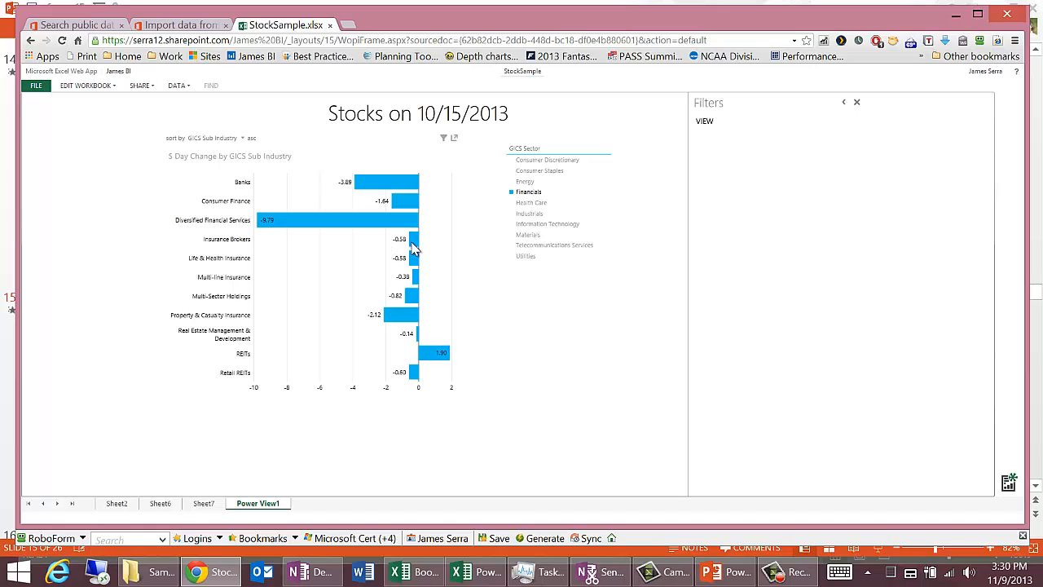
Step: Filter the stocks chart by different GICS sectors in turn, from Health Care through Telecommunications Services and Financials, ending on Consumer Staples
click(539, 202)
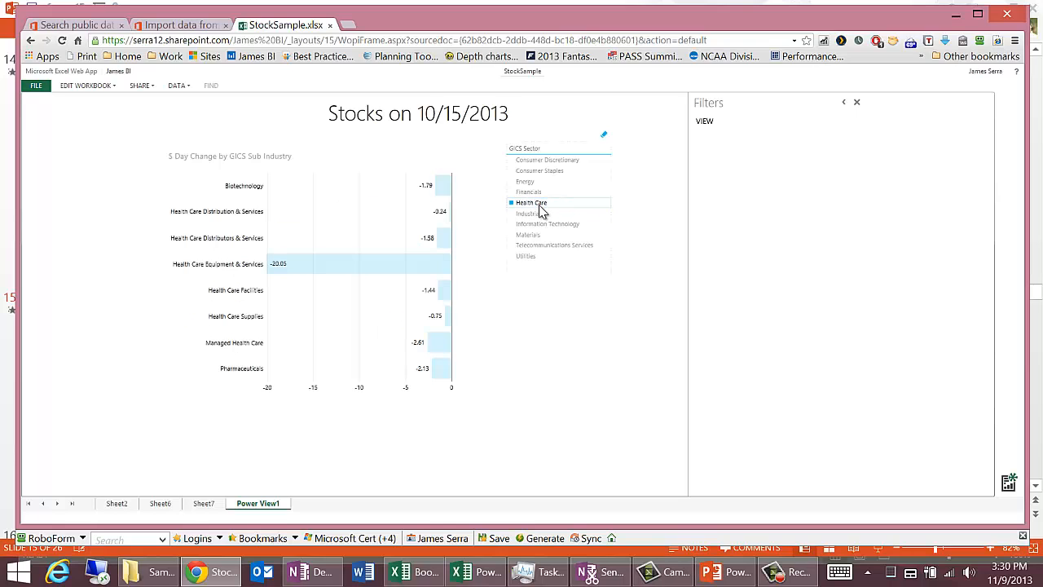
click(531, 213)
click(534, 224)
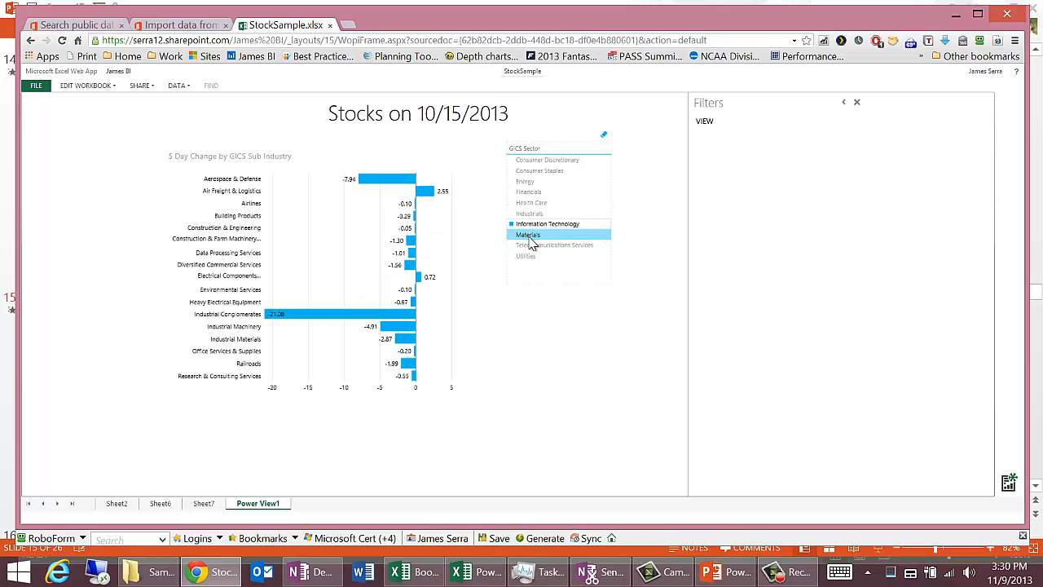
click(531, 246)
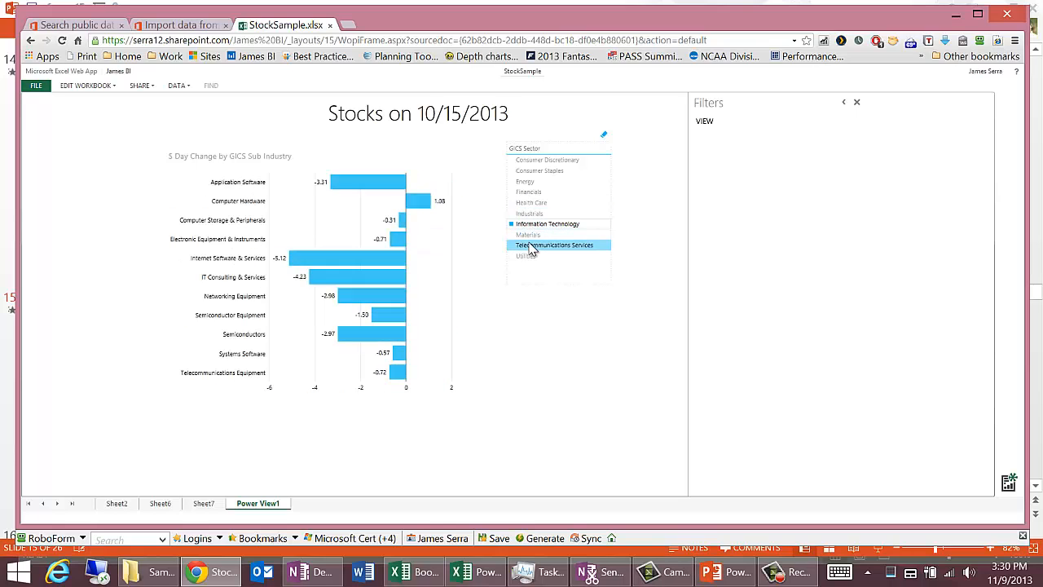
click(531, 192)
click(534, 172)
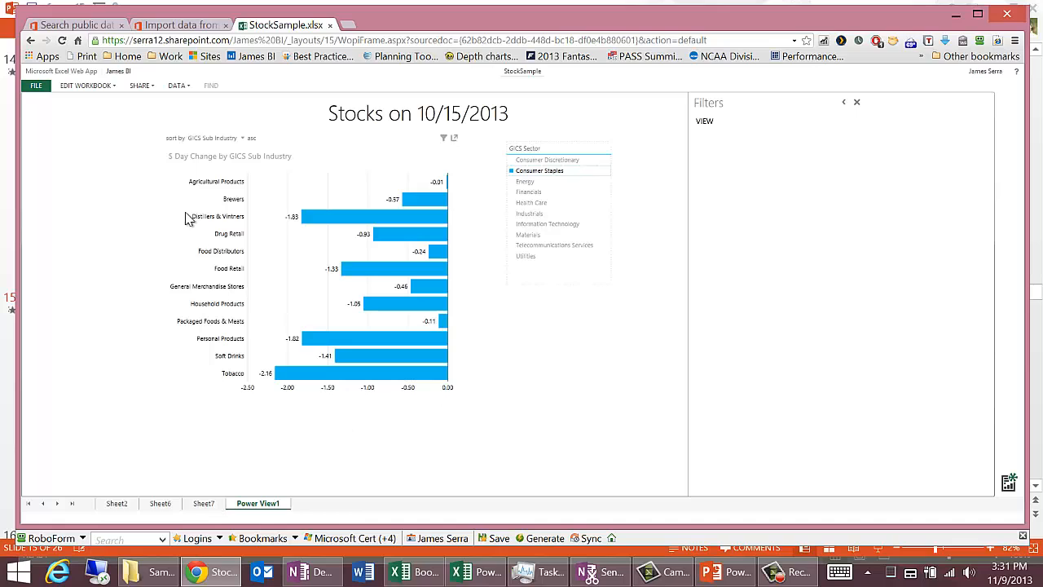
click(115, 86)
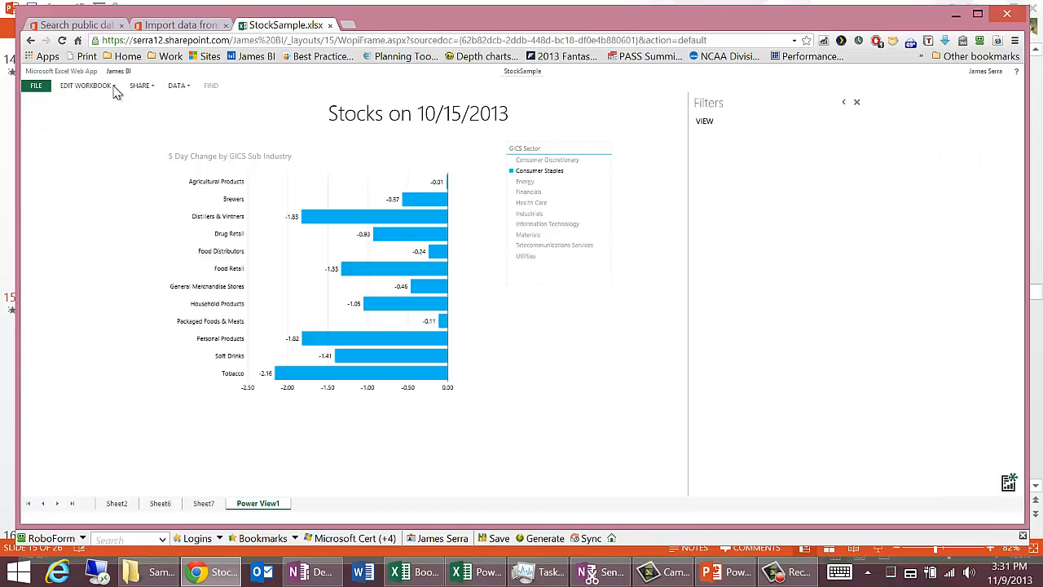
click(114, 89)
click(94, 89)
click(114, 88)
click(93, 90)
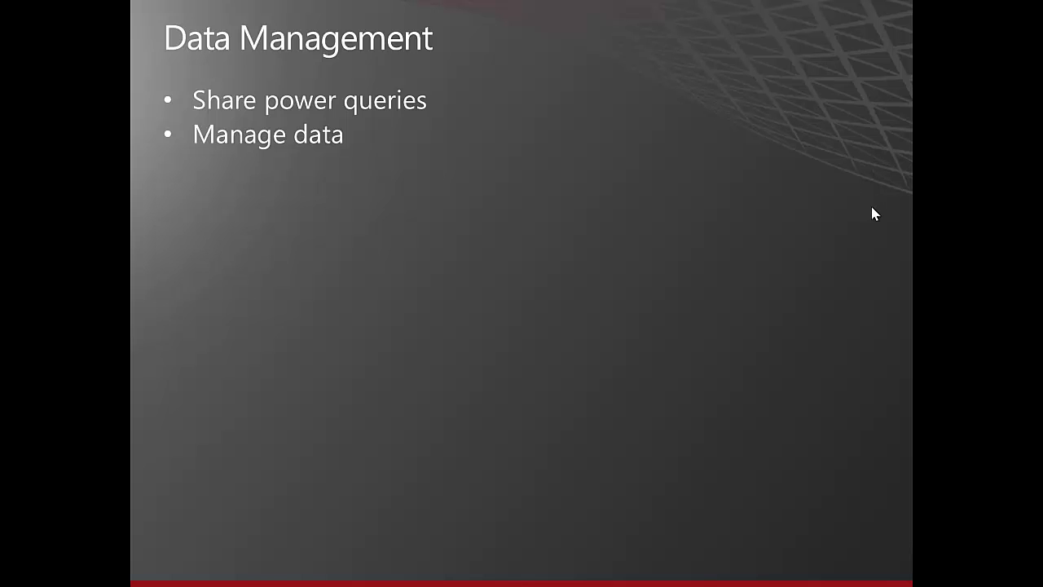
Step: End the slide show and switch to the Book1 workbook in Excel to view the Online Search scope options
key(Escape)
click(440, 571)
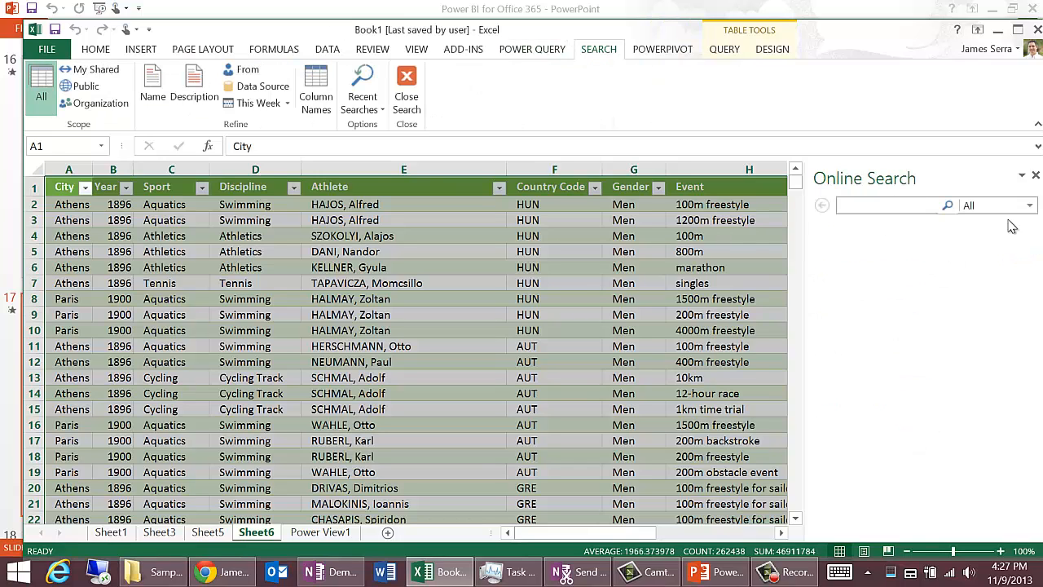
click(1030, 206)
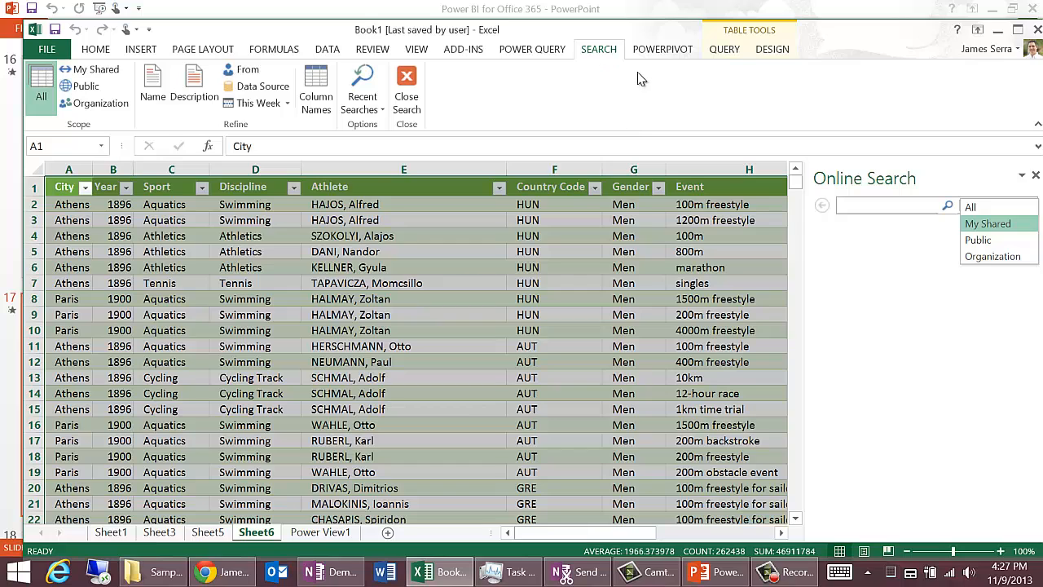
Step: Share a copy of the Olympian and Country description MERGE query with My organization, including data previews
click(725, 50)
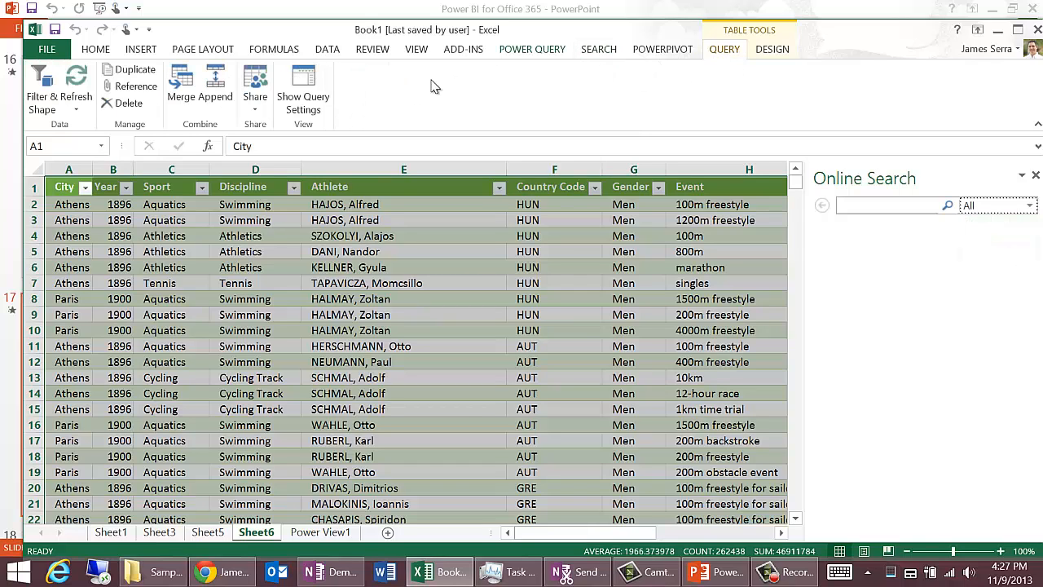
click(272, 108)
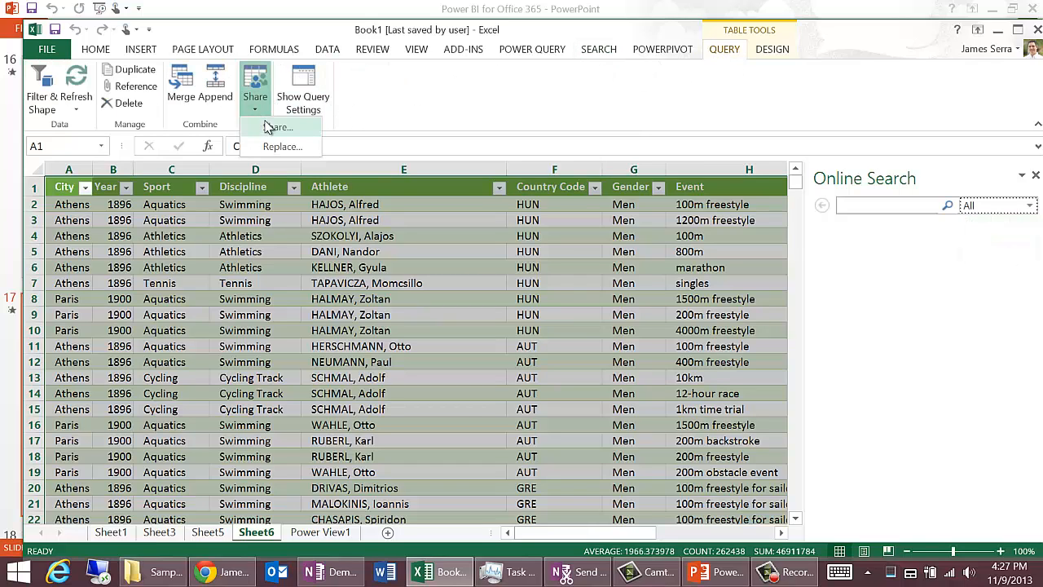
click(273, 127)
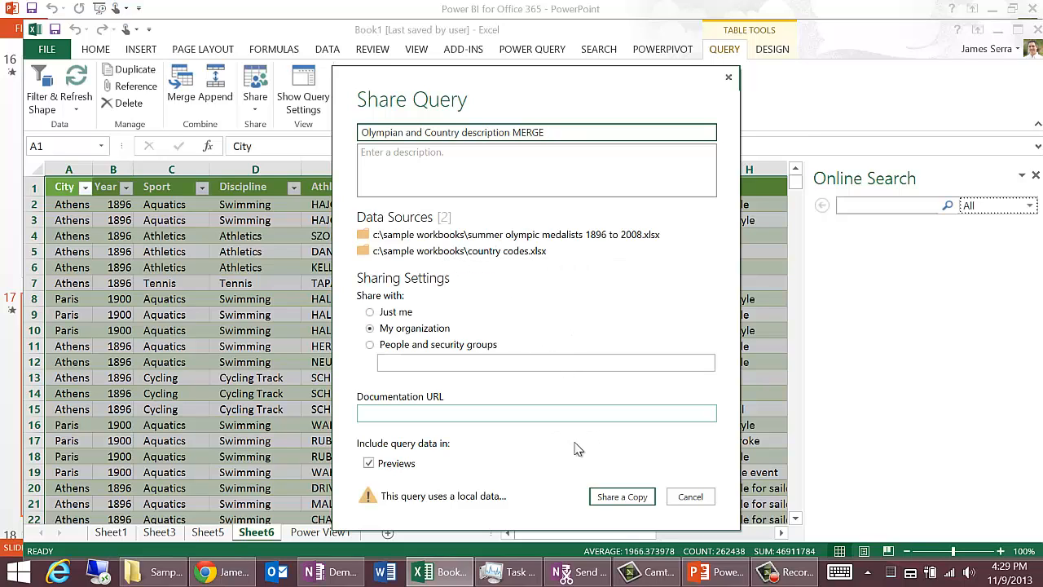
click(619, 496)
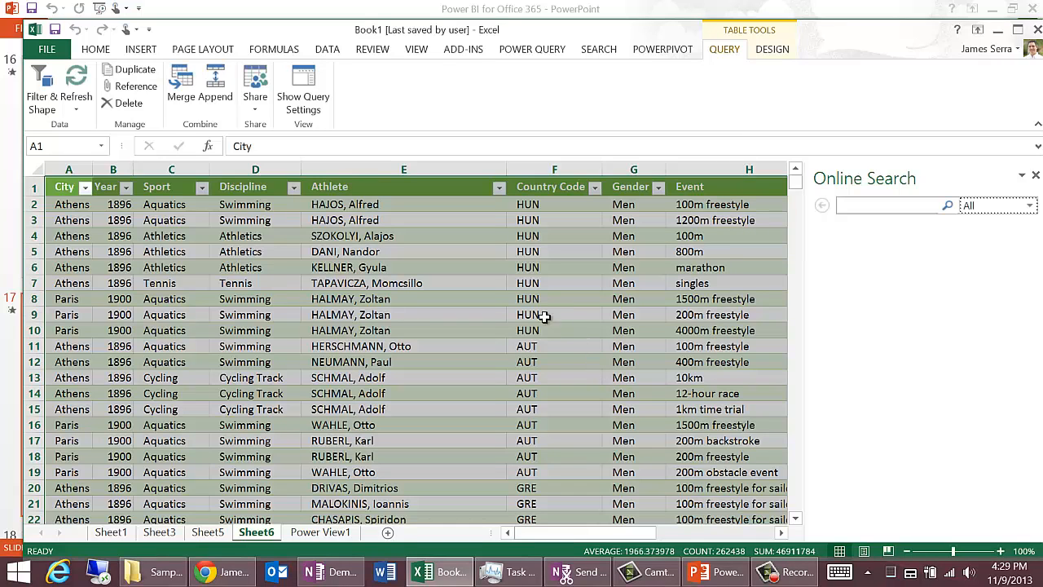
Step: Run a Power Query online search for "olympic" and limit its scope to Organization
click(538, 54)
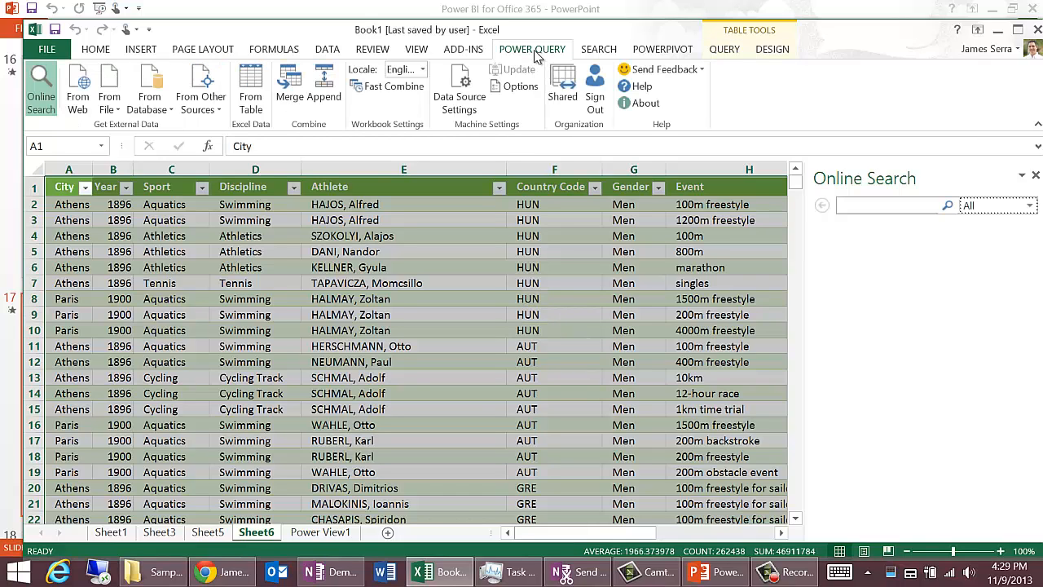
click(860, 207)
text(blympic)
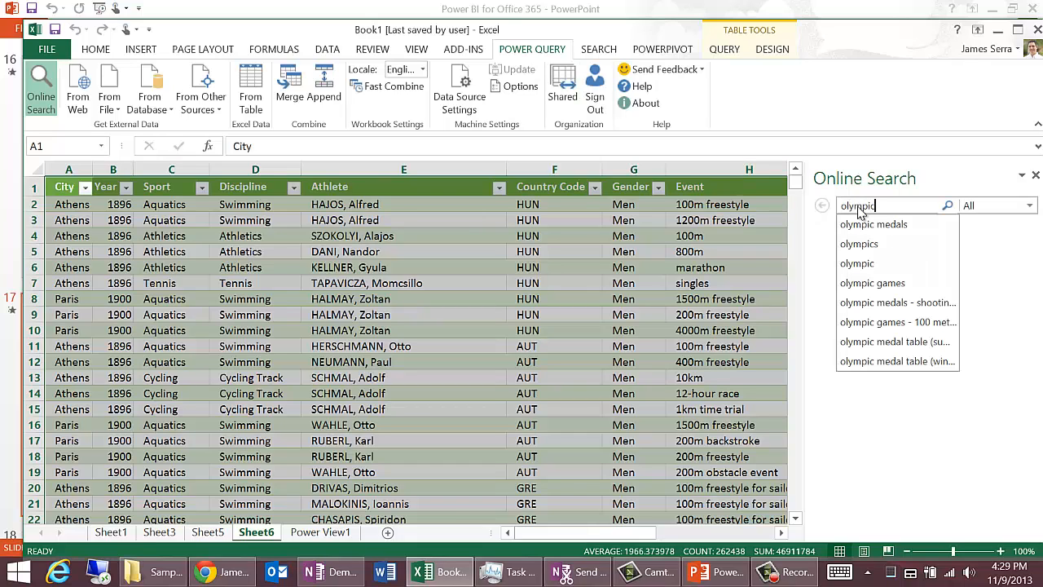
key(Return)
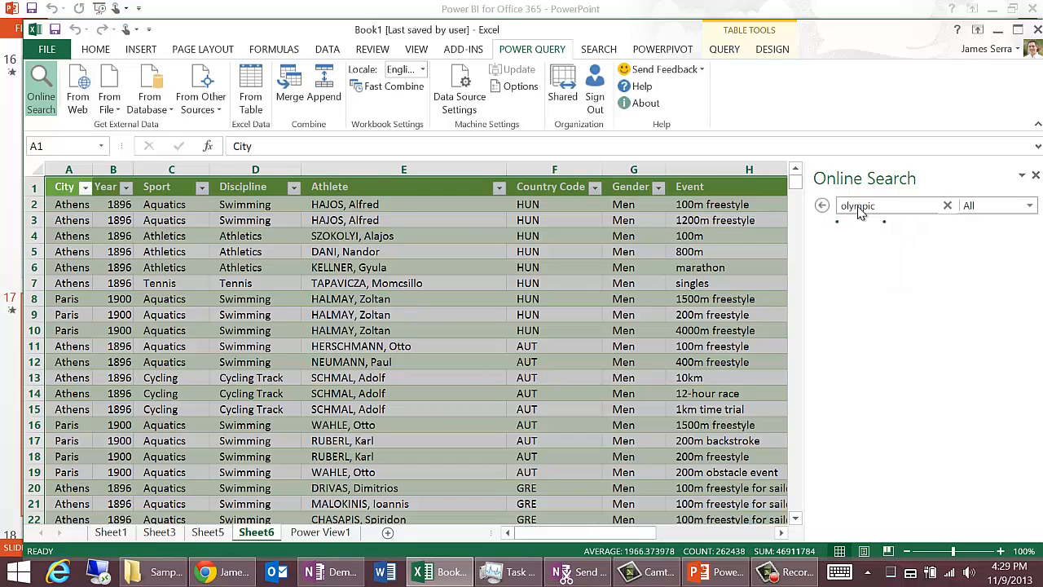
click(1029, 205)
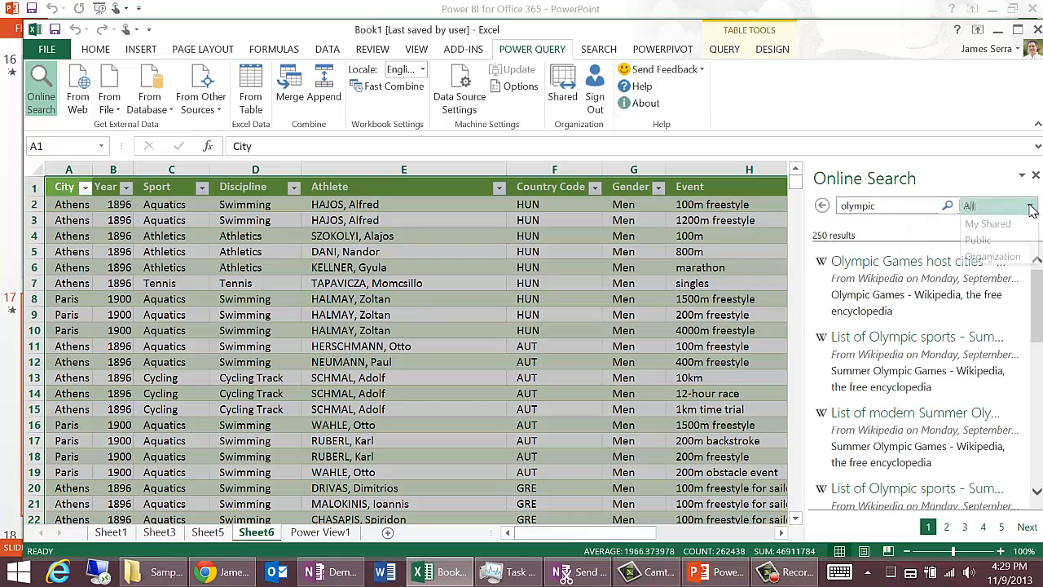
click(1008, 256)
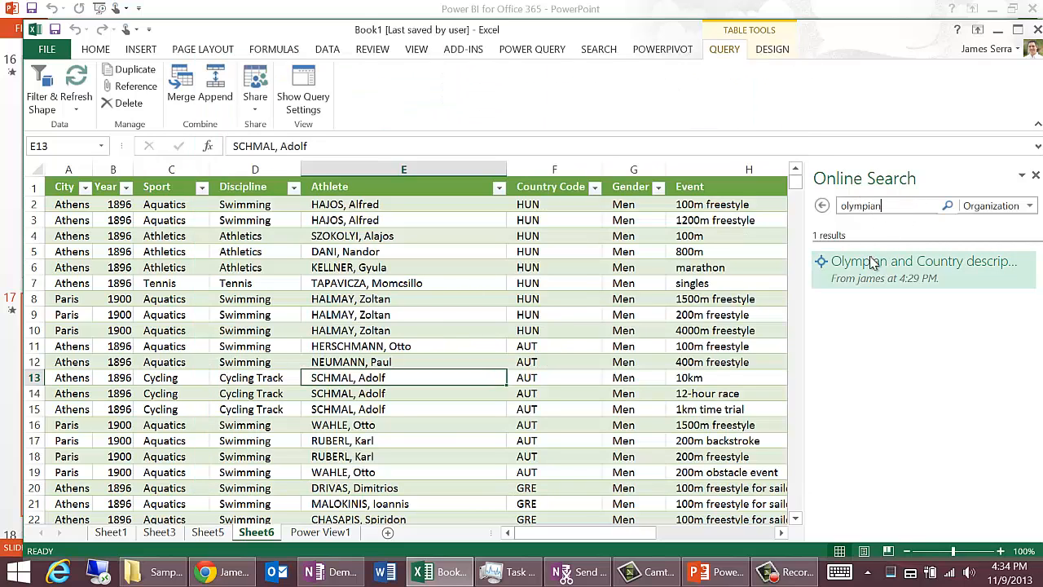
Step: Search the organization's queries for "discipline", preview the shared Olympian and Country description MERGE query and close the preview
mouse_move(872, 260)
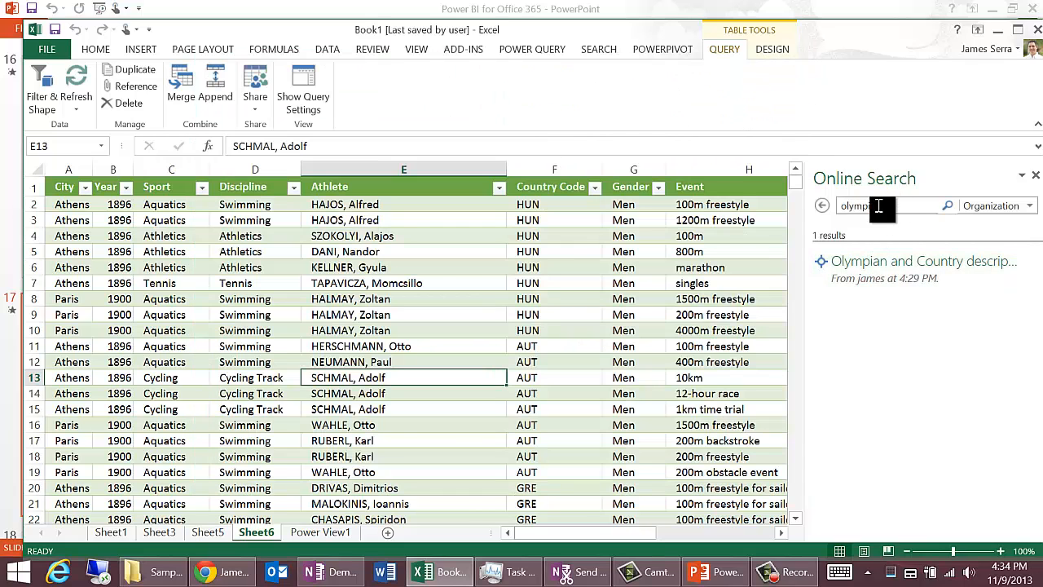
double_click(868, 206)
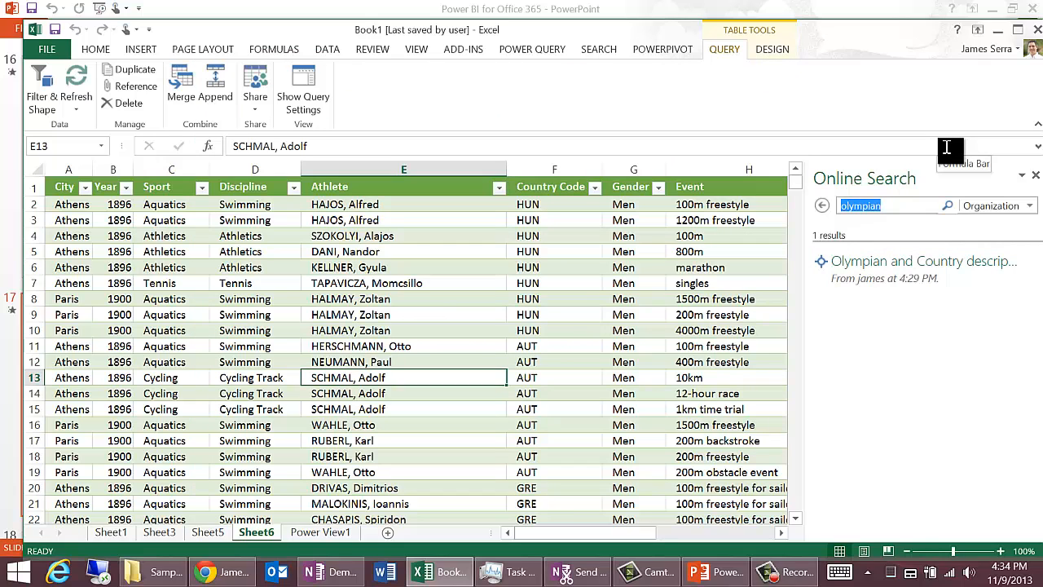
text(dis)
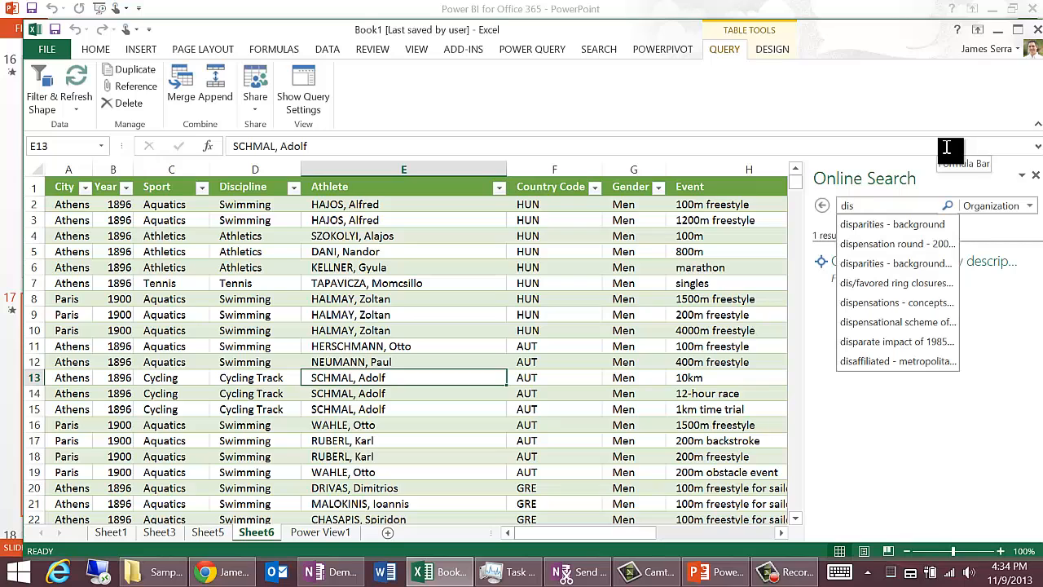
text(cipline)
key(Return)
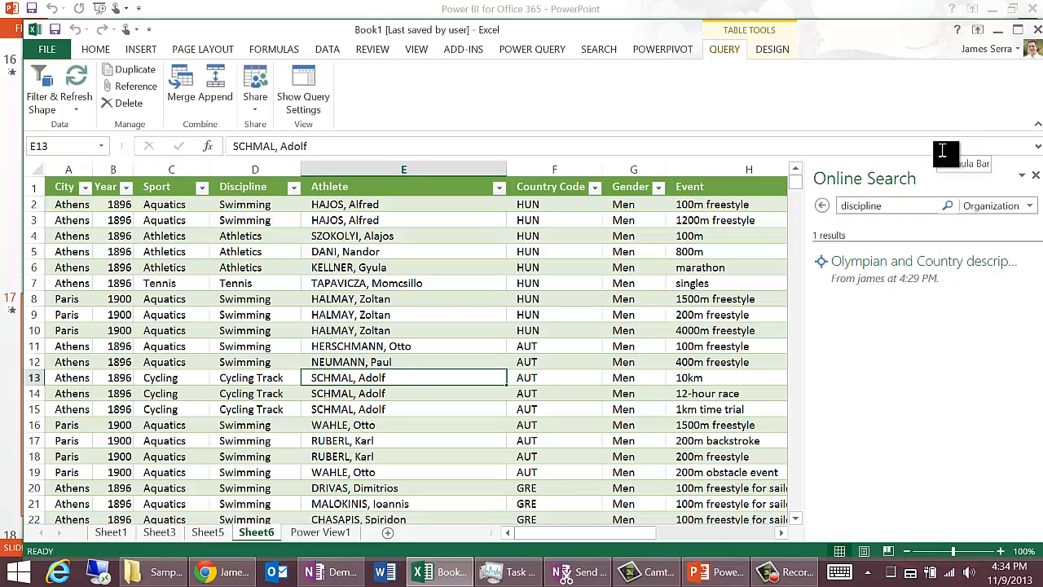
mouse_move(903, 277)
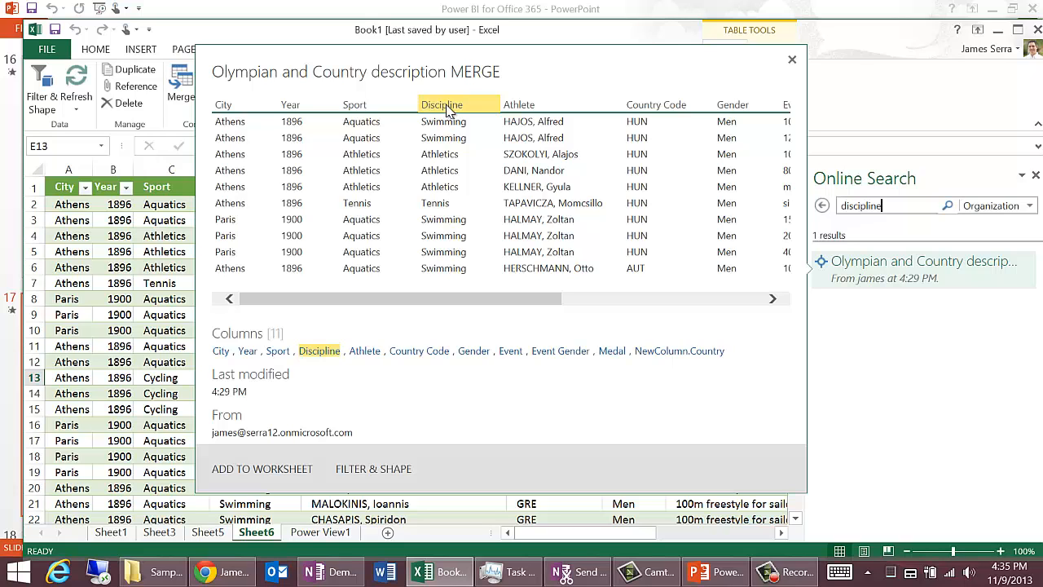
click(791, 61)
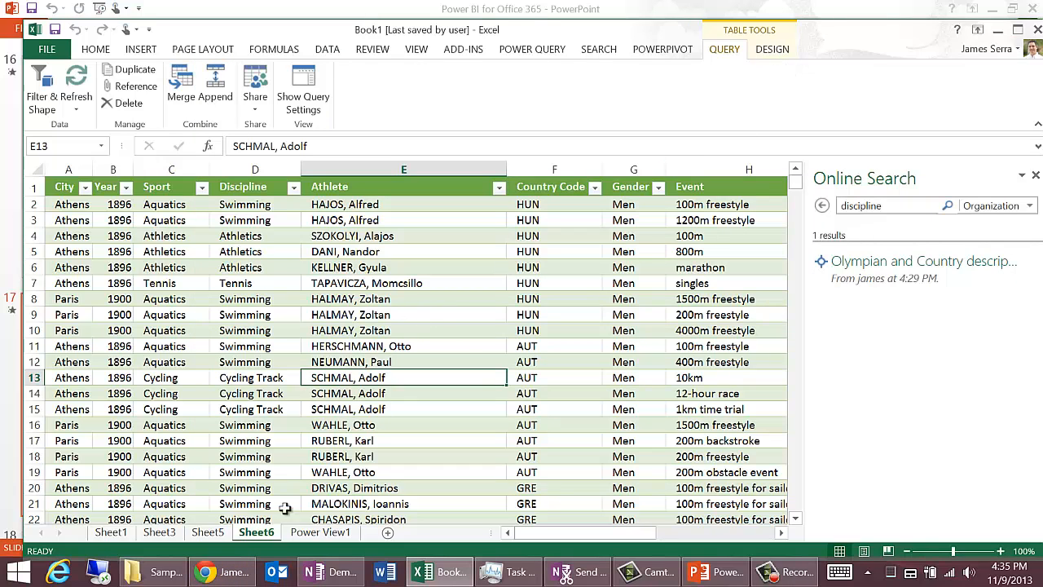
Step: Switch to the Power BI site in Chrome and review the usage analytics, my queries and data sources pages of Manage Data
click(226, 574)
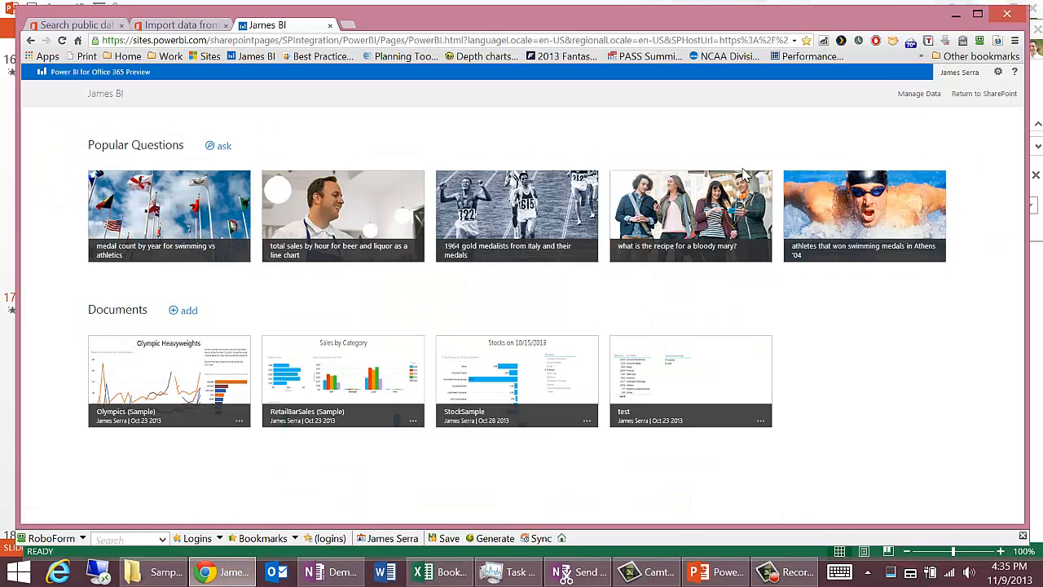
click(920, 96)
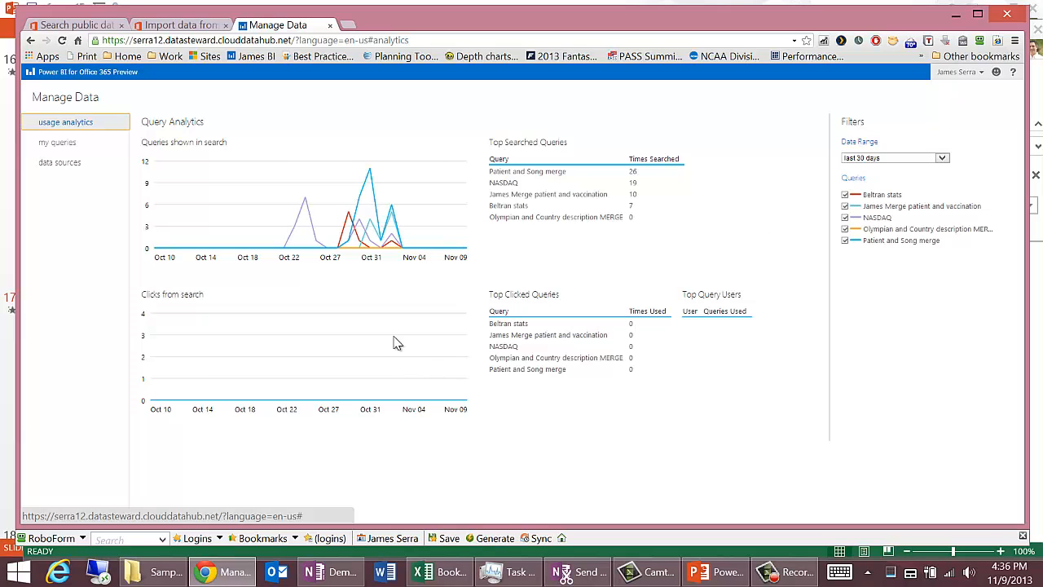
click(65, 143)
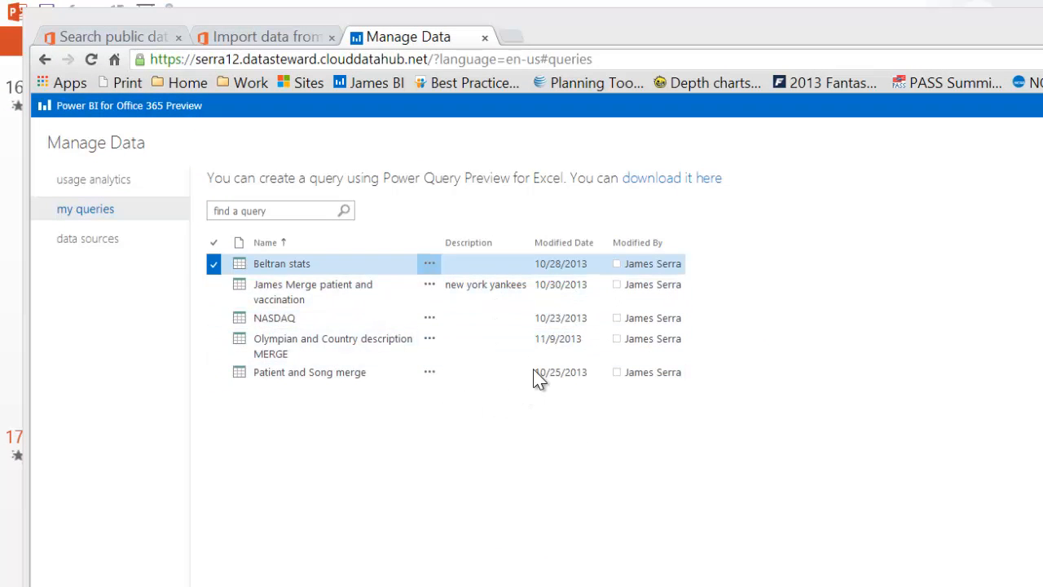
click(91, 237)
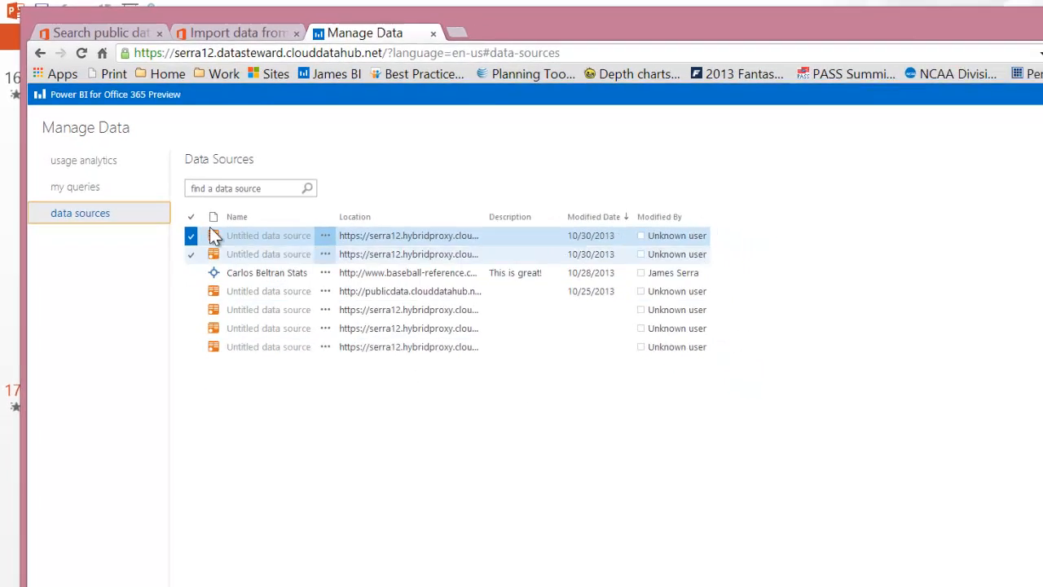
click(84, 160)
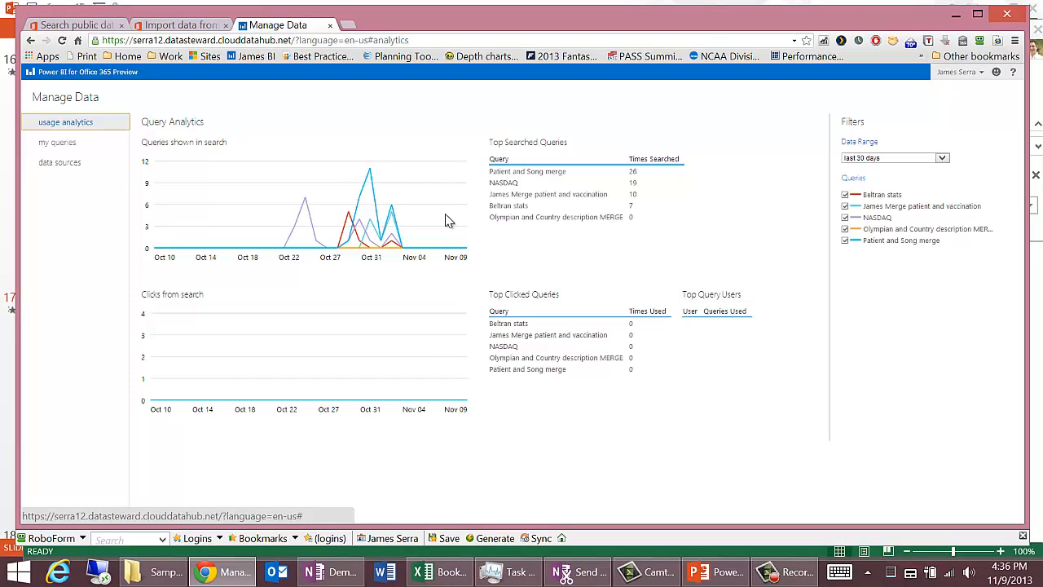
Step: Switch to PowerPoint and advance the presentation to the Power BI Admin Center slide
click(717, 572)
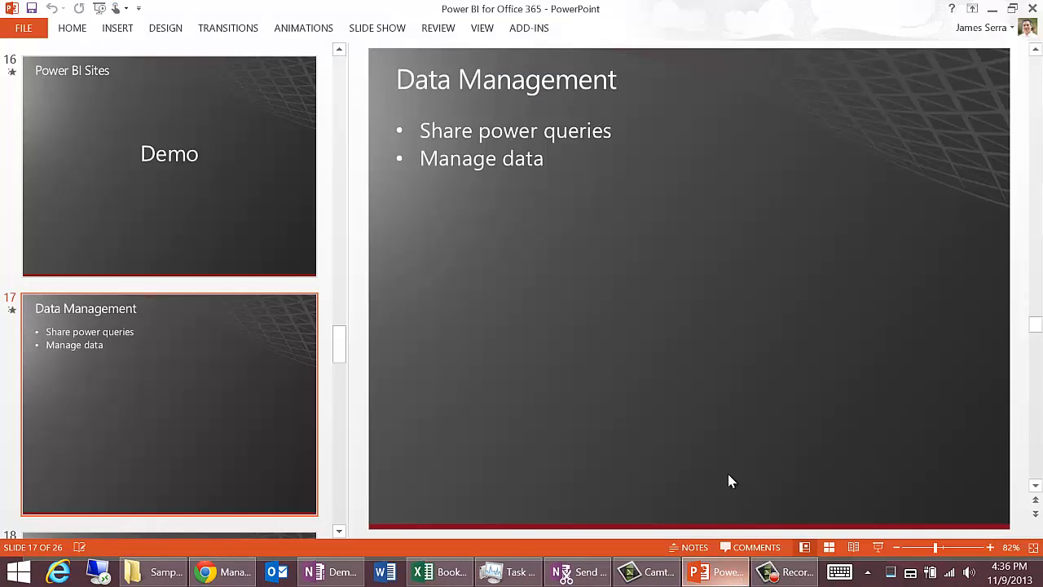
click(1039, 471)
click(1039, 471)
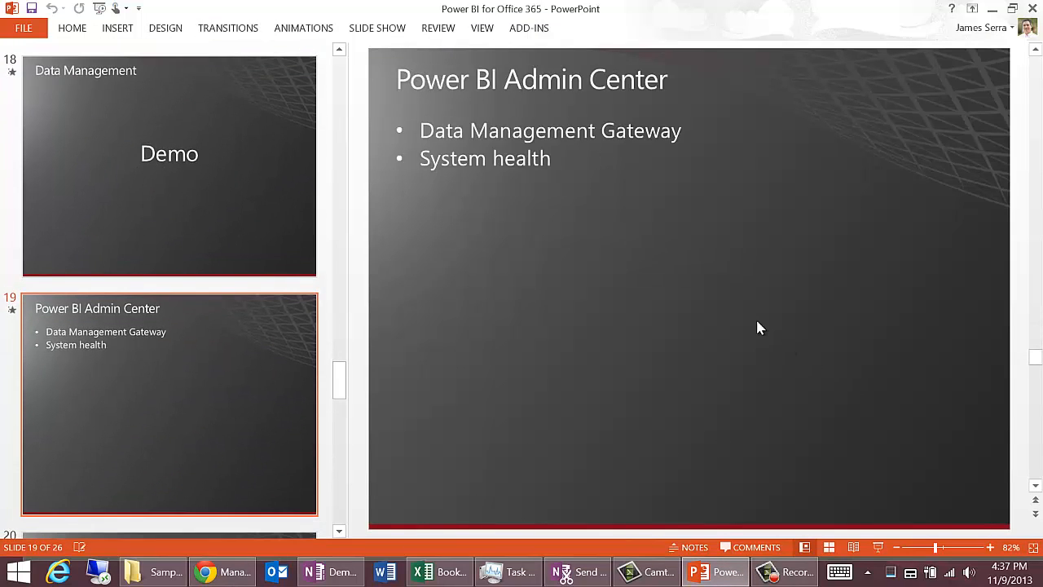
Step: Present the Power BI Admin Center slide, end the slide show and open the Power BI admin site from the SharePoint team site in Internet Explorer
key(shift+F5)
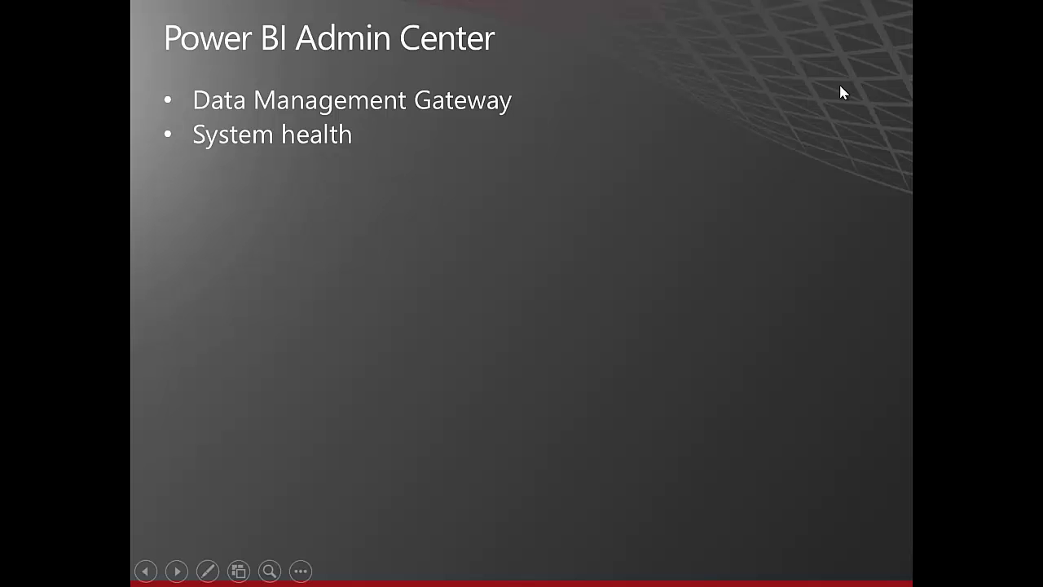
key(Escape)
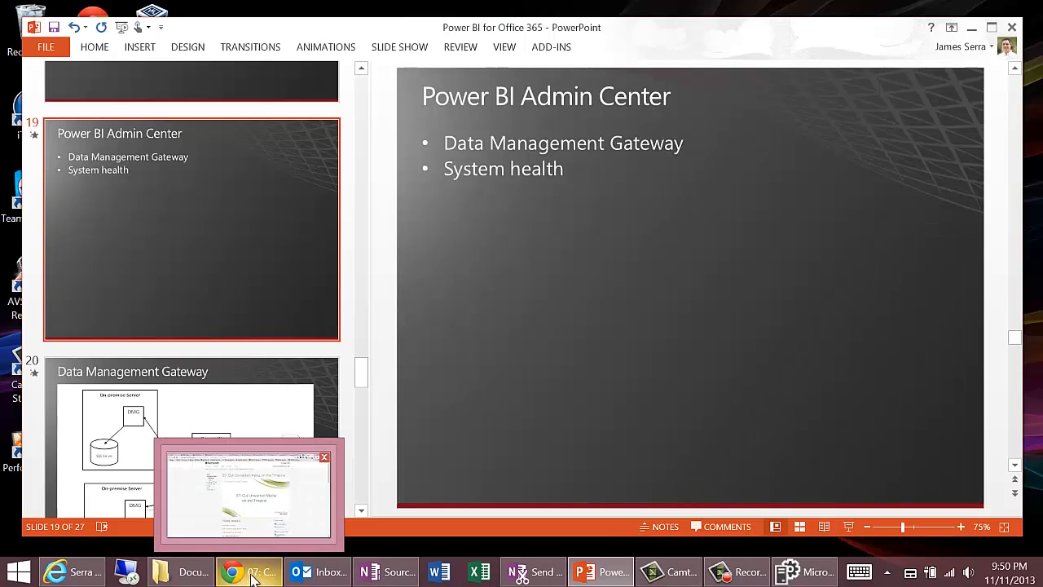
click(65, 572)
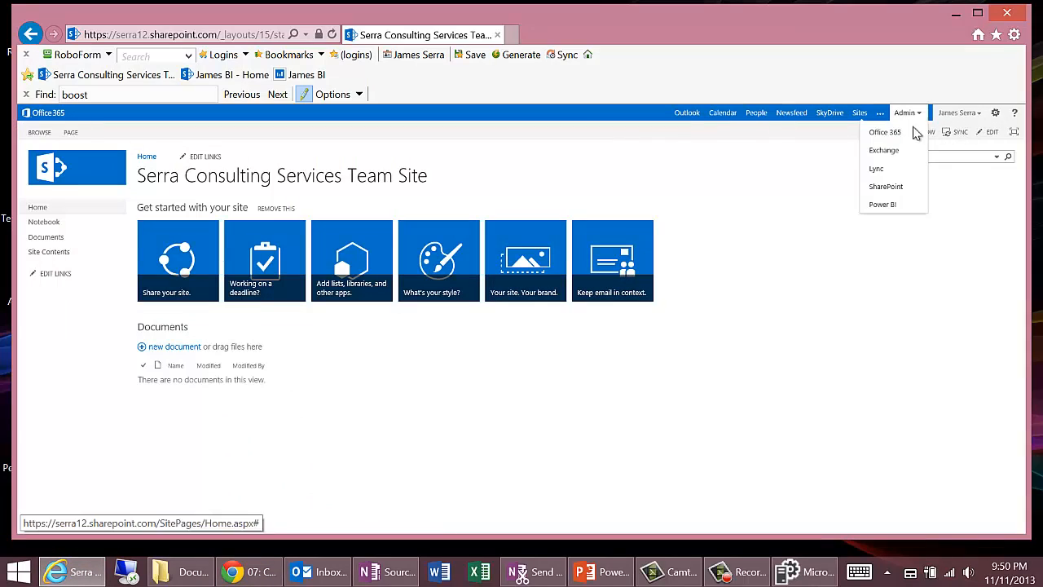
click(883, 206)
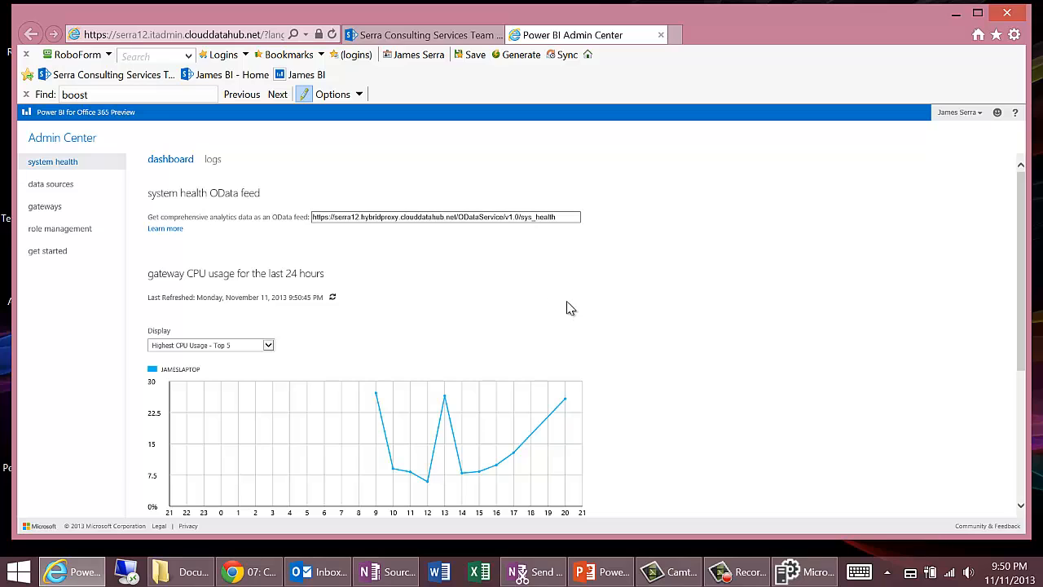
Step: Switch to PowerPoint and start the slide show from the Data Management Gateway diagram slide
click(603, 571)
click(282, 426)
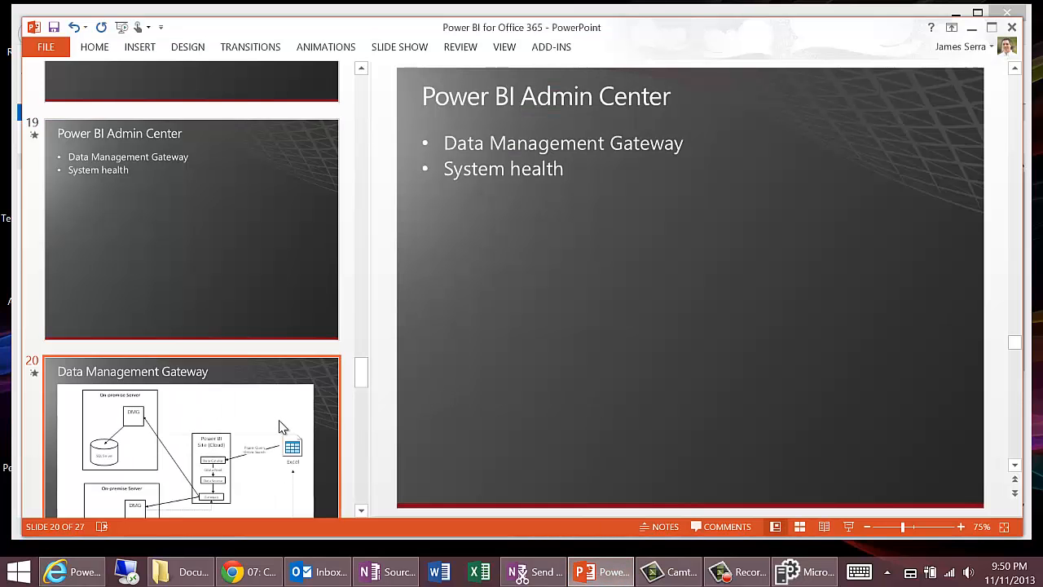
click(847, 527)
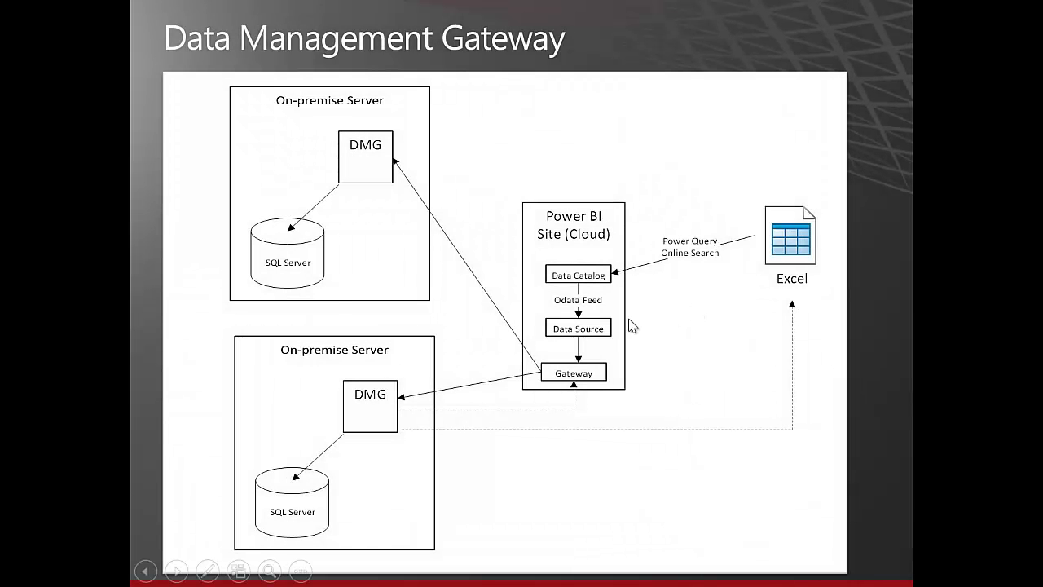
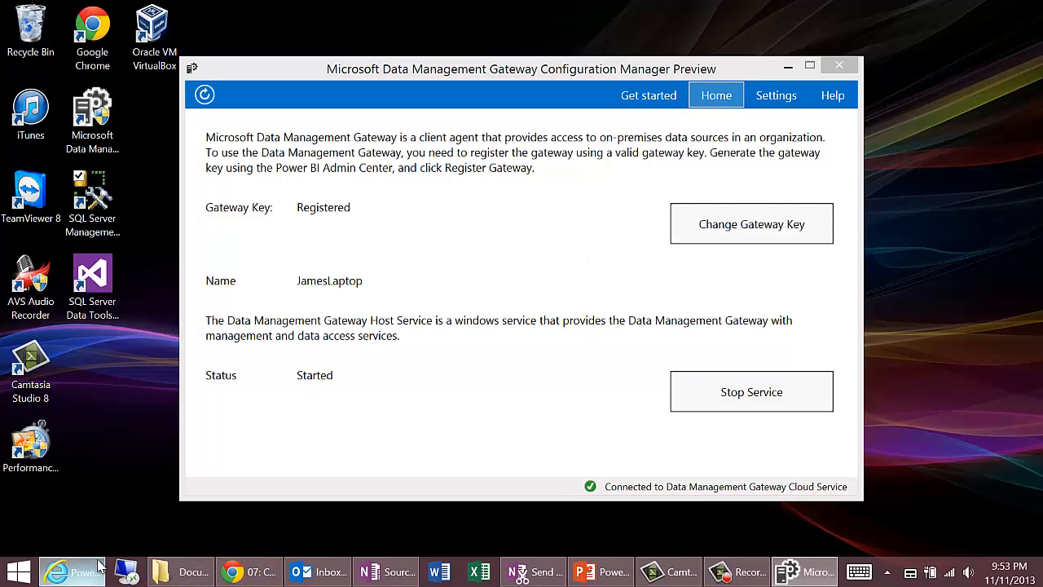
Step: Switch to the Power BI Admin Center in Internet Explorer and open the new gateway form from the gateways page
click(74, 571)
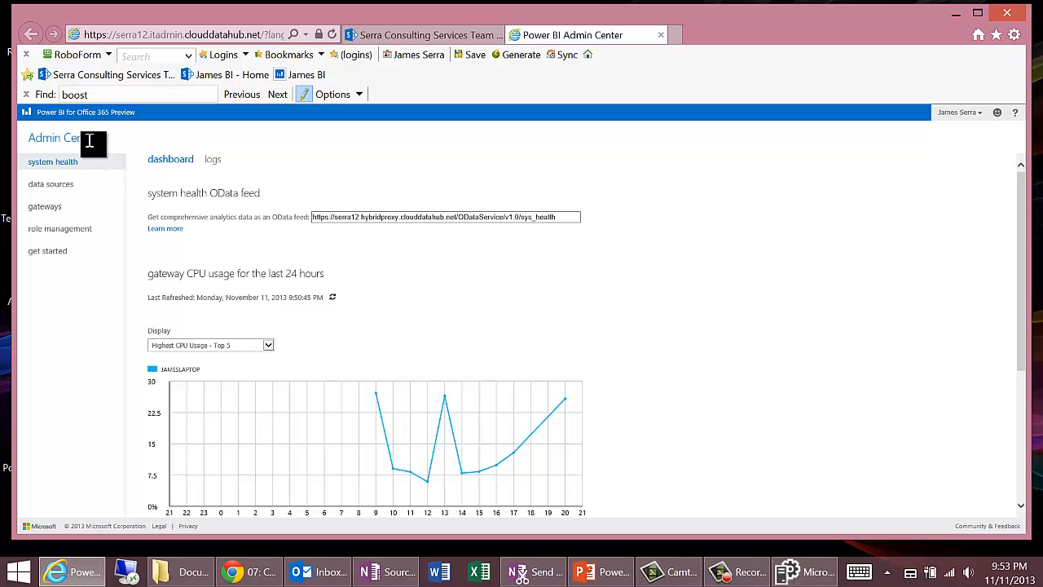
click(68, 213)
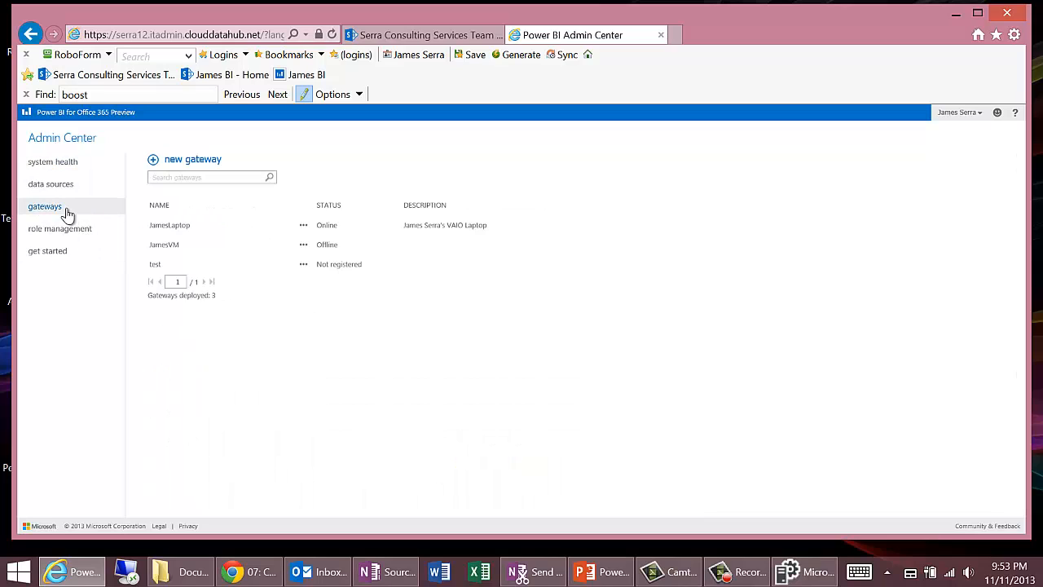
click(193, 161)
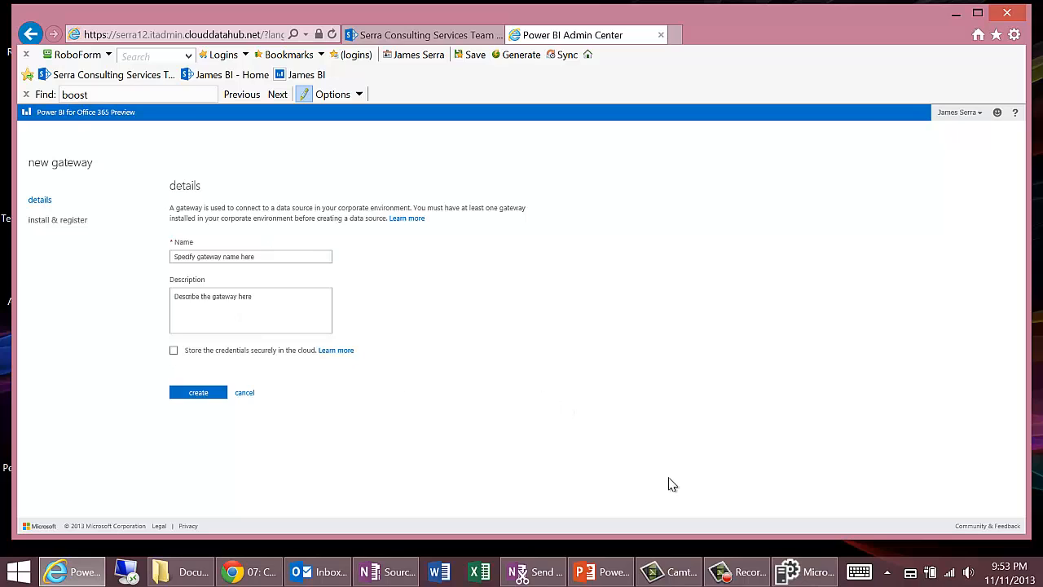
Step: Show the Data Management Gateway Configuration Manager and review the Data Management Gateway diagram slide in PowerPoint
click(803, 571)
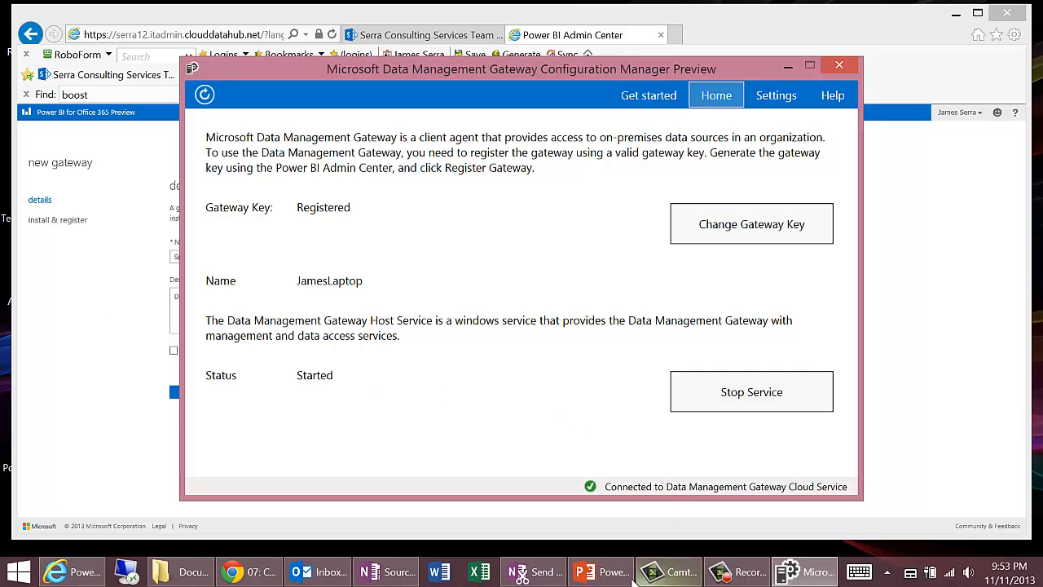
click(601, 571)
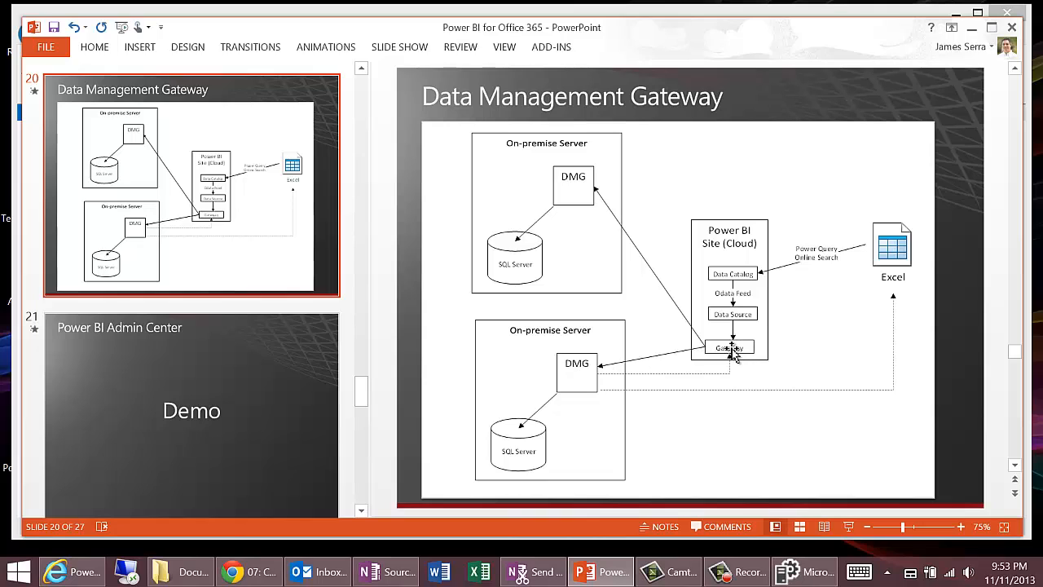
click(971, 28)
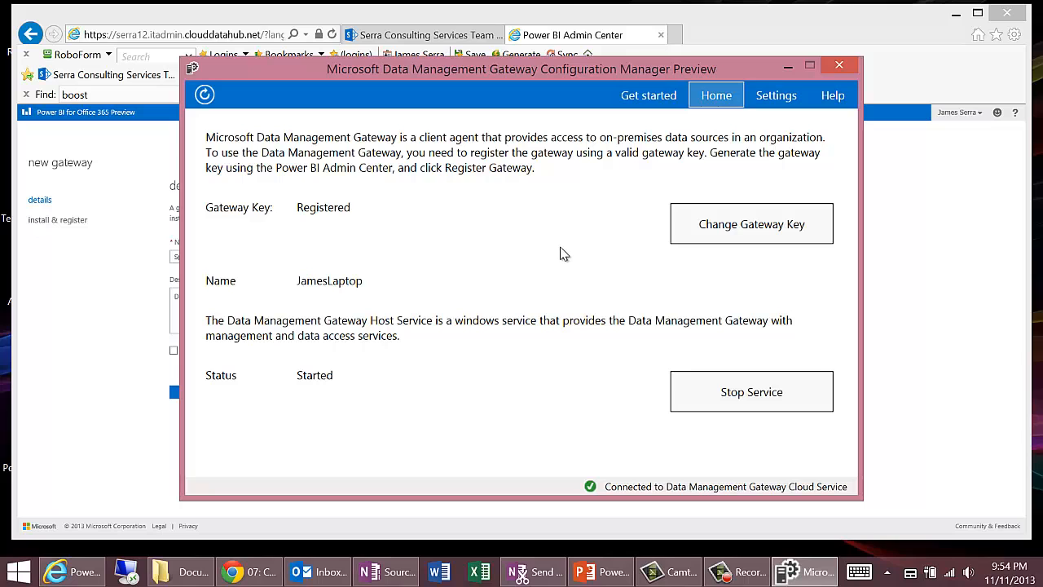
Step: Start SQL Server Management Studio, connect to the laptop's database engine with Windows Authentication and list its databases
click(955, 14)
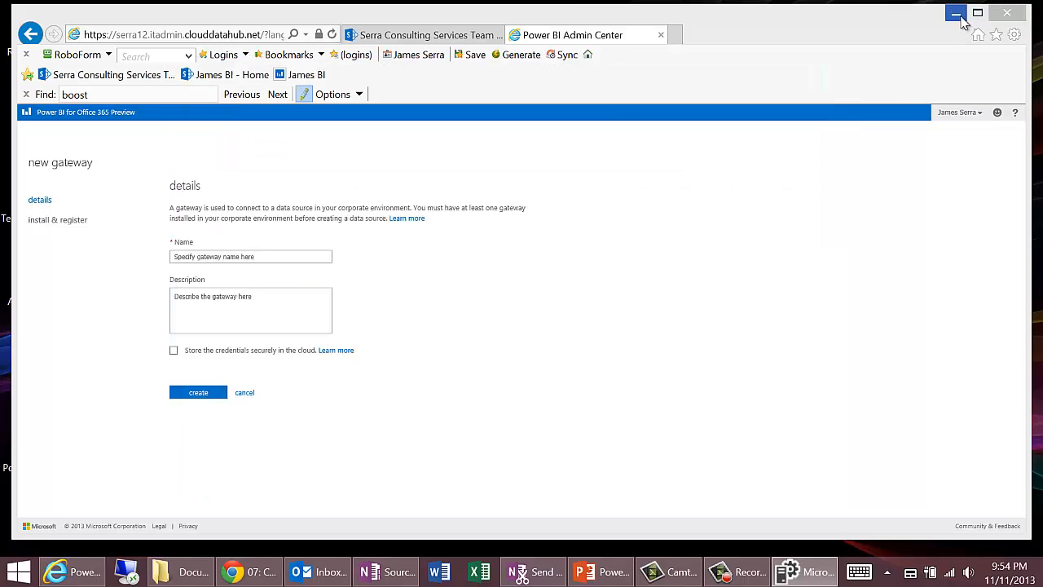
double_click(92, 202)
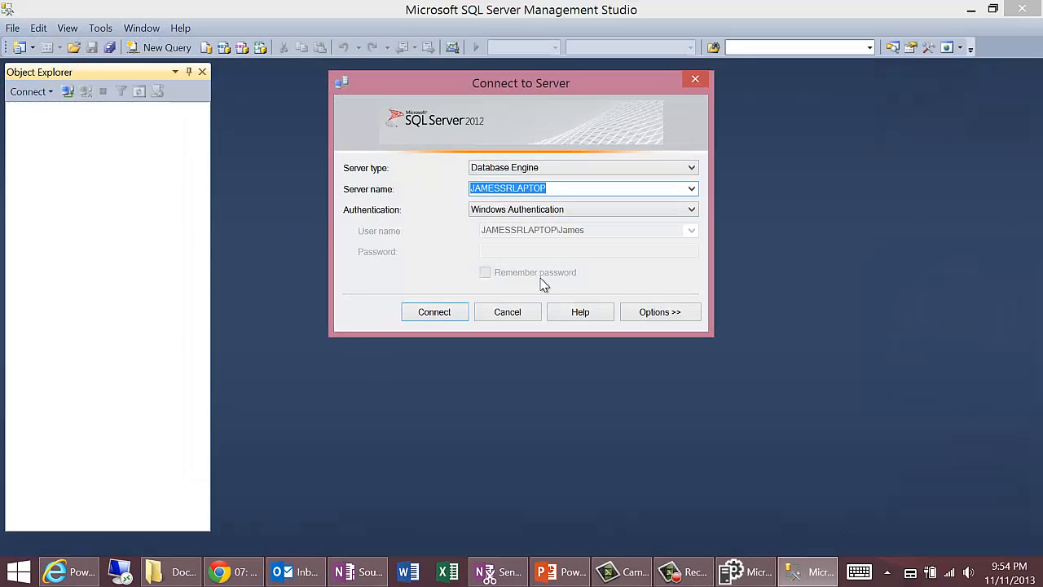
click(440, 311)
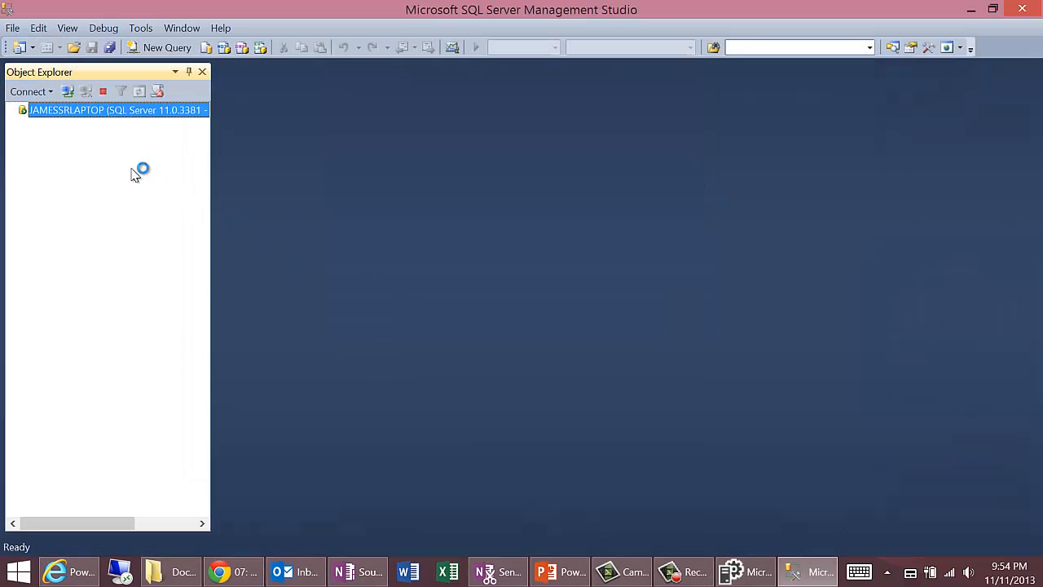
click(23, 125)
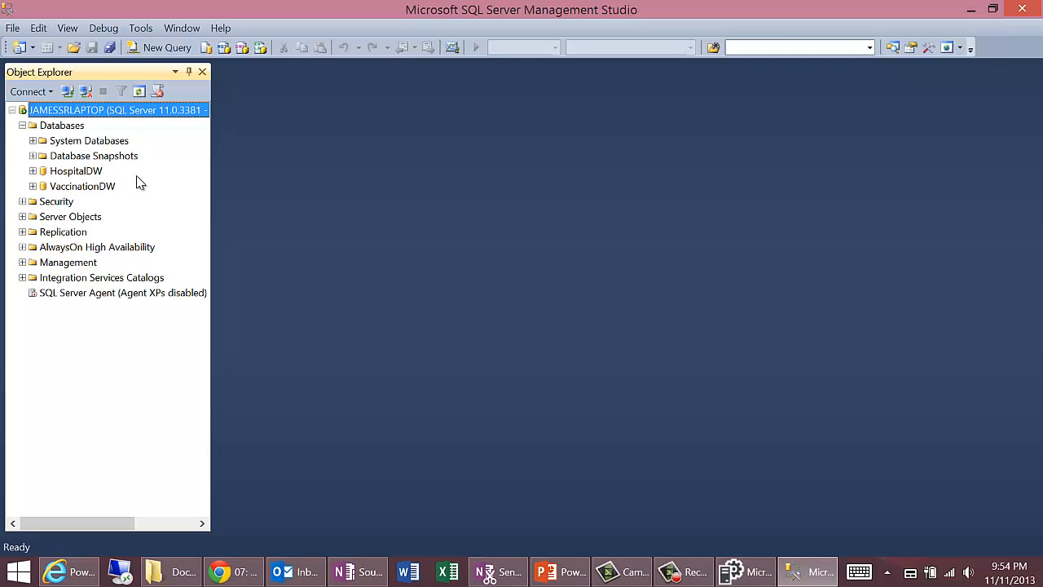
click(972, 11)
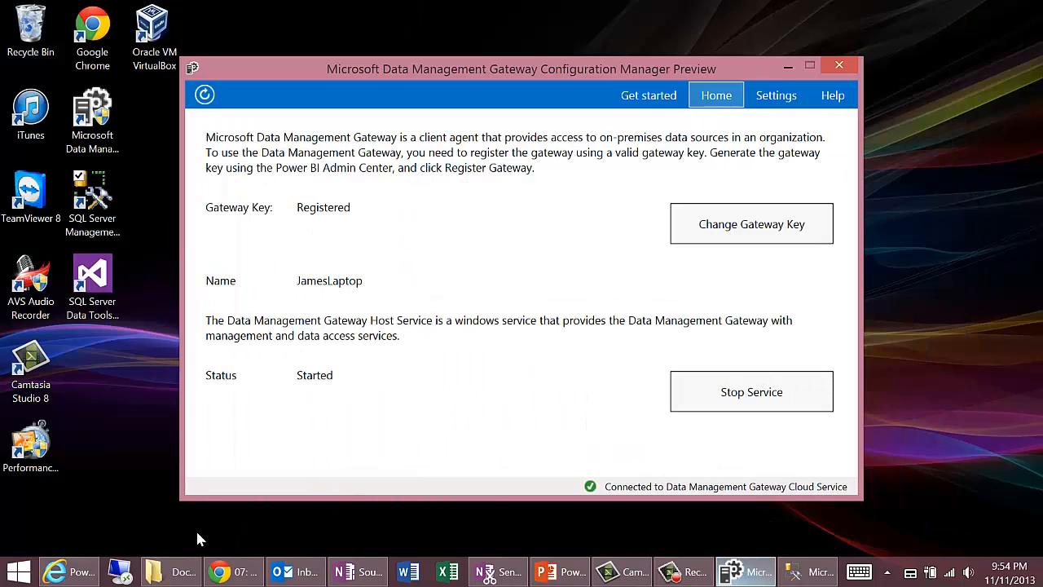
Step: Return to the Admin Center and start a new data source with the OData feed enabled and cloud access disabled
click(69, 571)
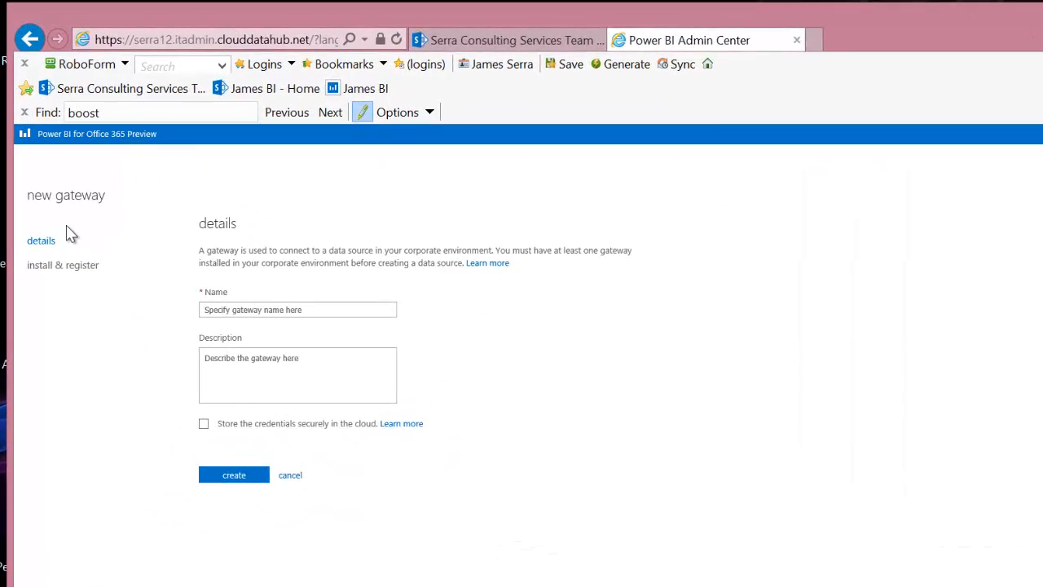
click(29, 39)
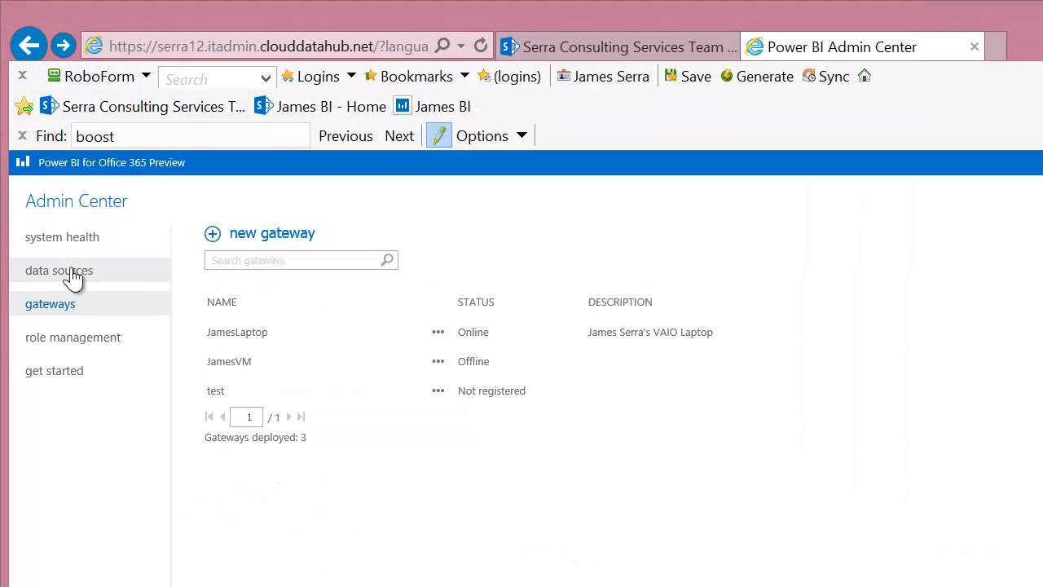
click(41, 272)
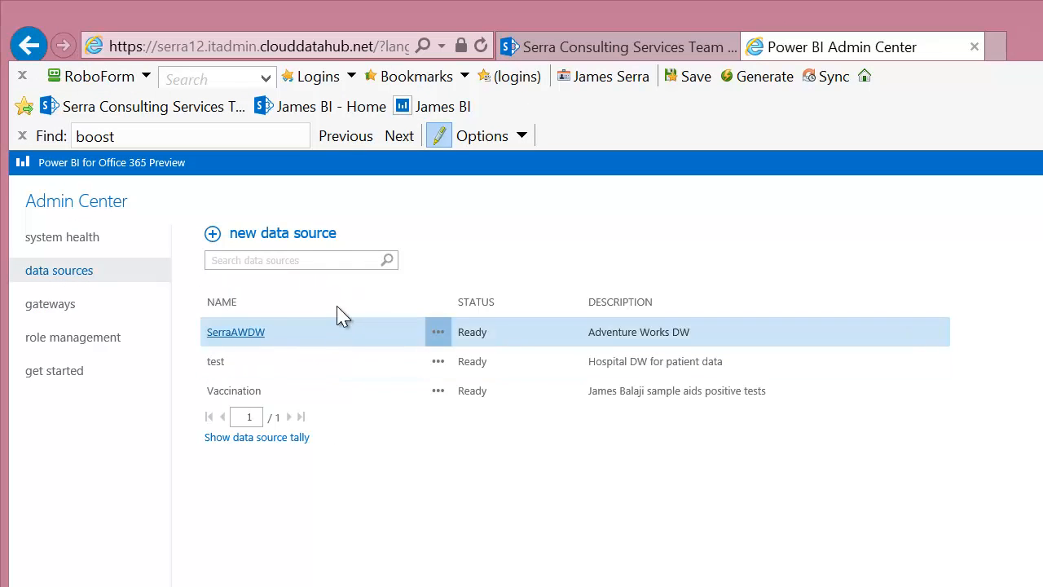
click(283, 234)
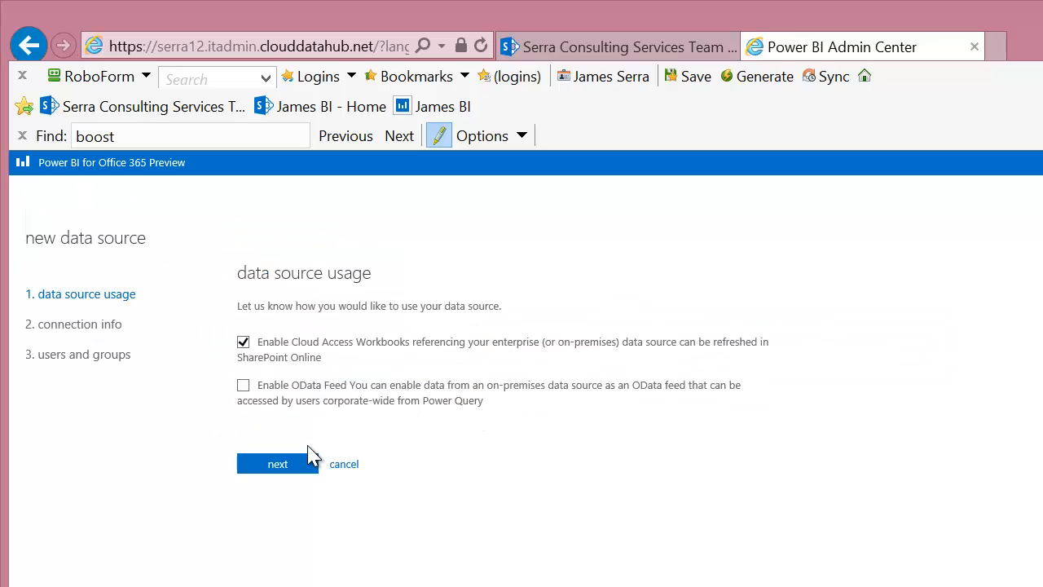
click(243, 385)
click(243, 342)
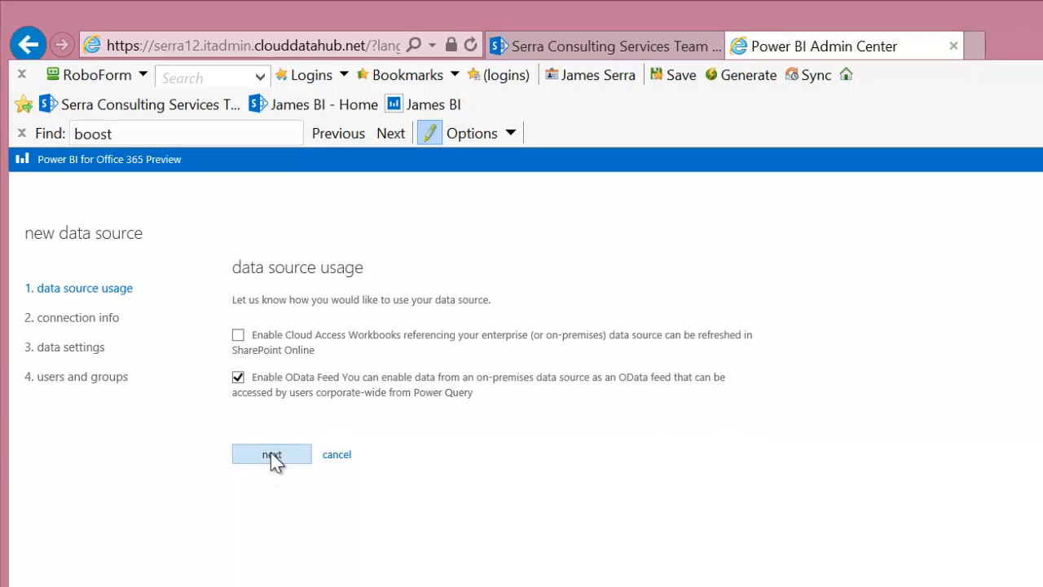
click(272, 453)
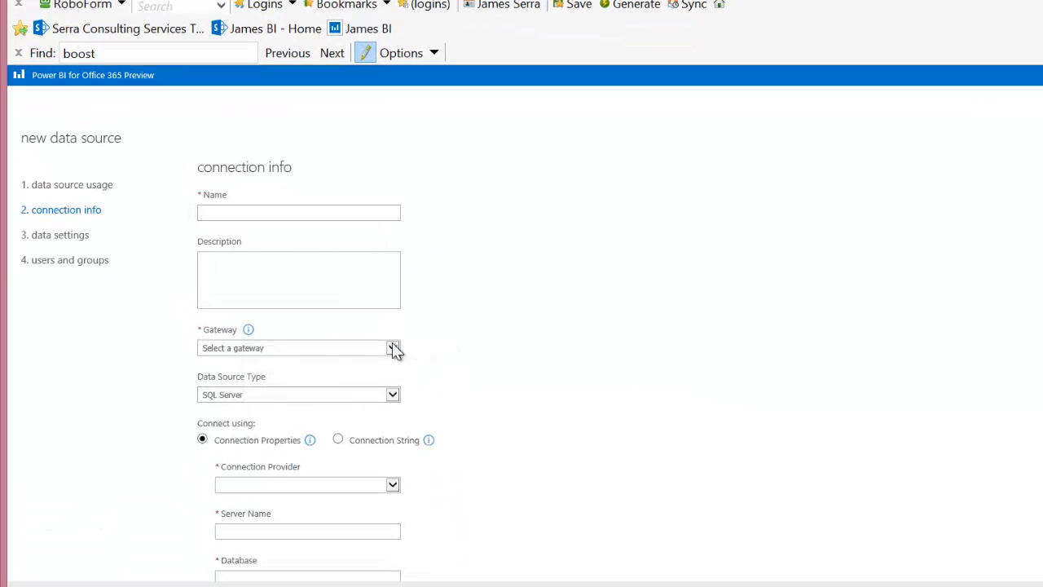
Step: Fill in the connection info for SQL Server data source test, using the laptop gateway, Microsoft OLE DB Provider for SQL Server and database hospitaldw
click(393, 348)
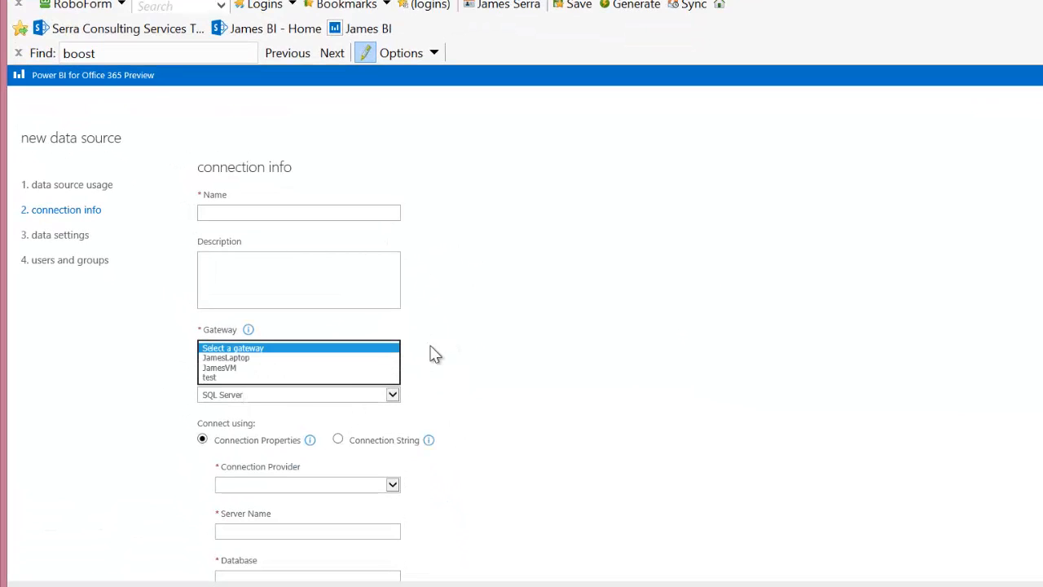
click(326, 357)
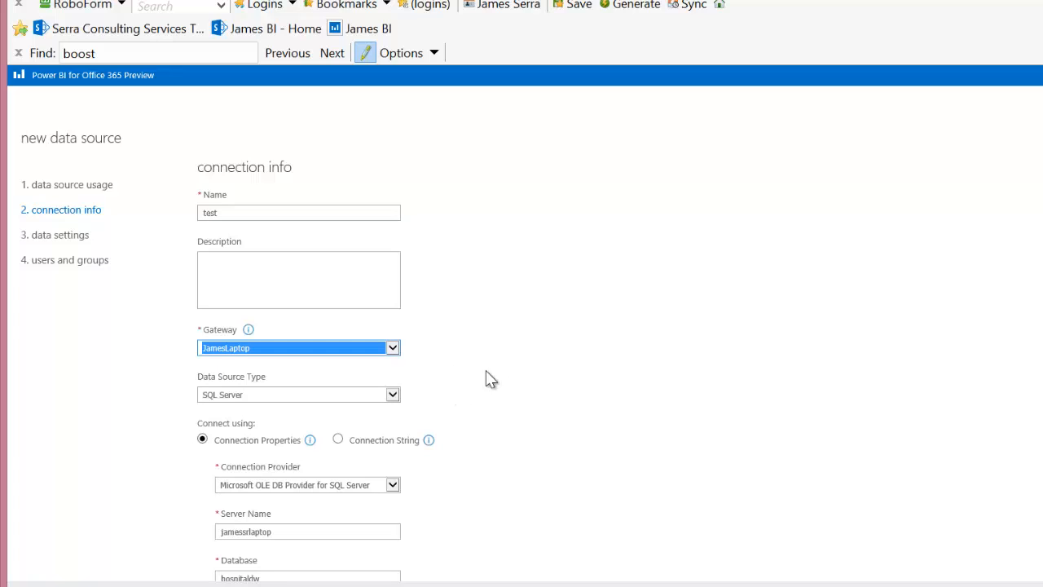
click(394, 399)
click(396, 399)
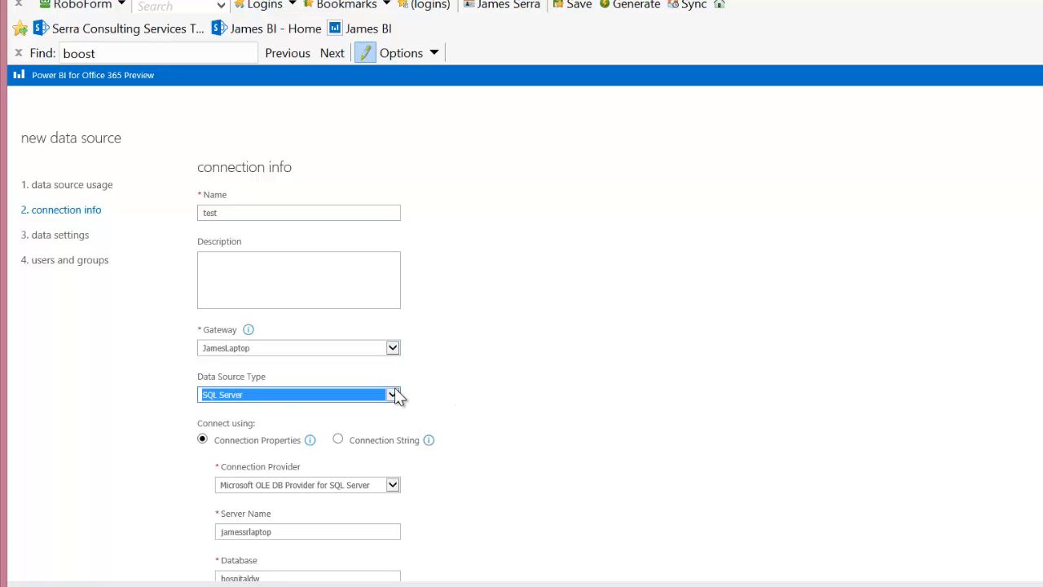
click(397, 397)
click(399, 395)
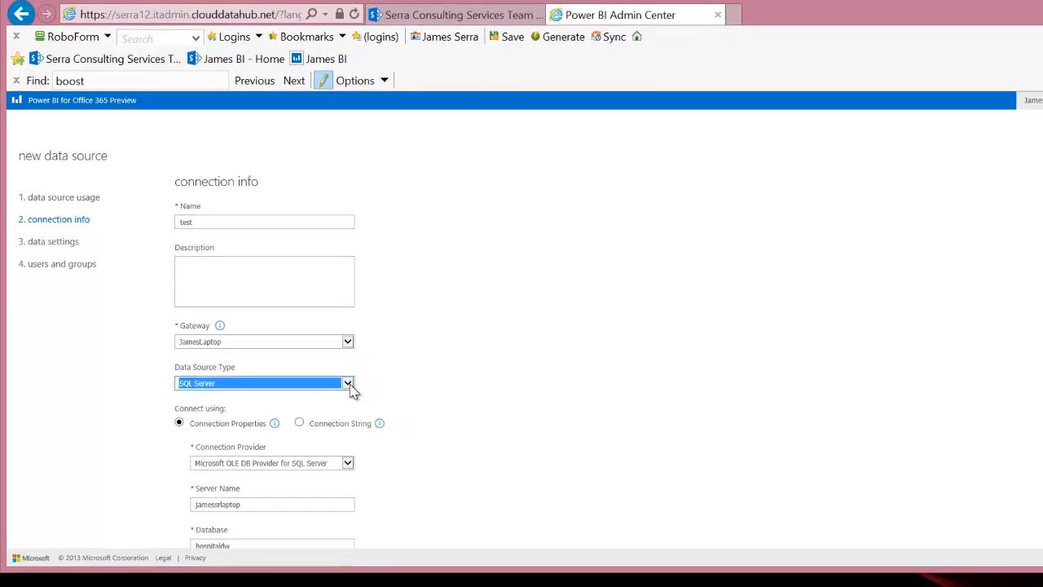
Step: Proceed through the credentials to the tables and views exposed in the OData feed, and cancel the new data source
scroll(456, 425, down, 2)
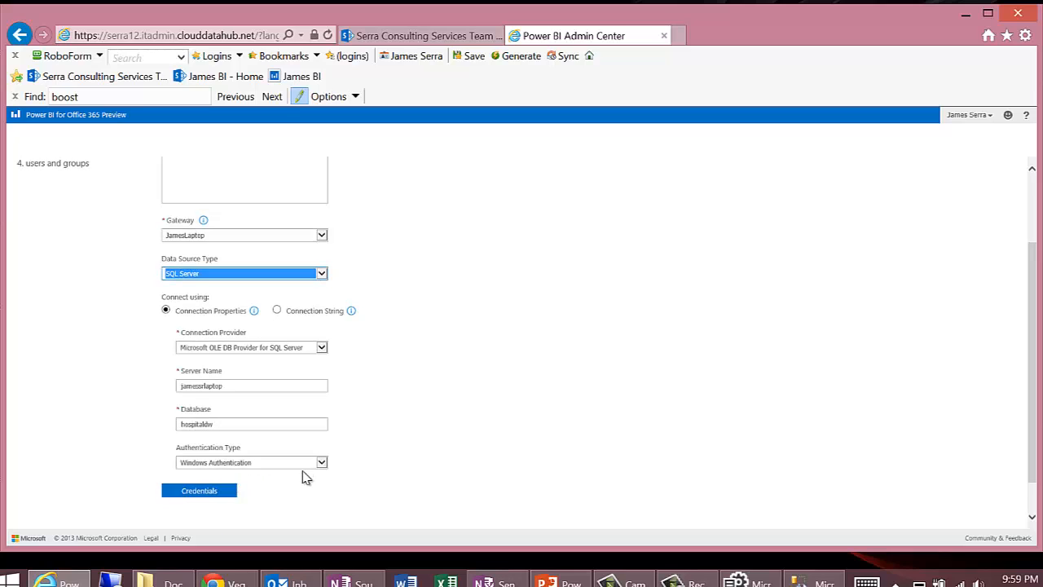
scroll(266, 474, down, 1)
click(204, 453)
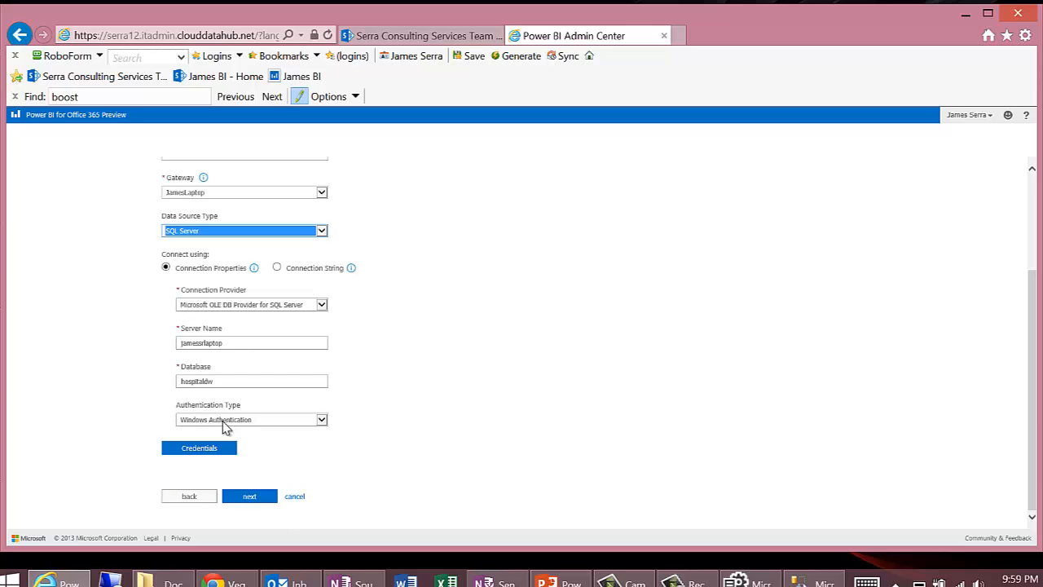
click(251, 498)
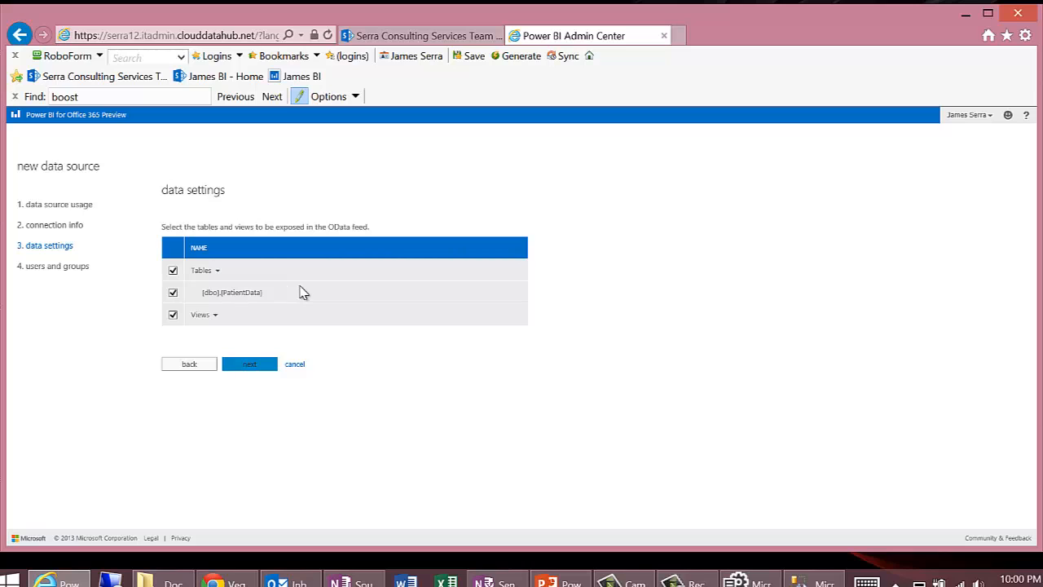
click(295, 367)
click(610, 360)
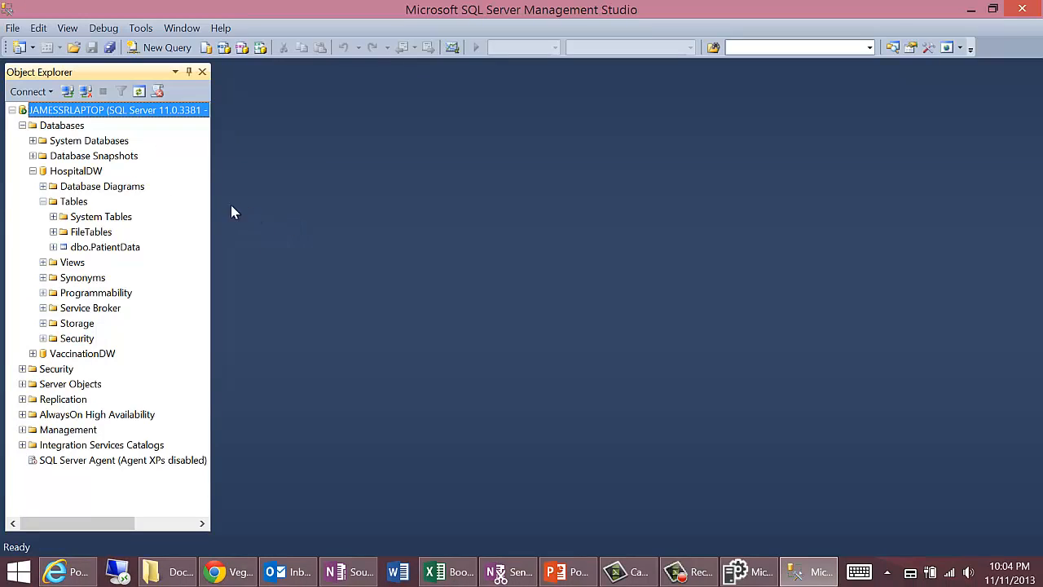
Step: Switch to the Admin Center in Internet Explorer and view the data settings of the test data source
click(70, 571)
click(155, 246)
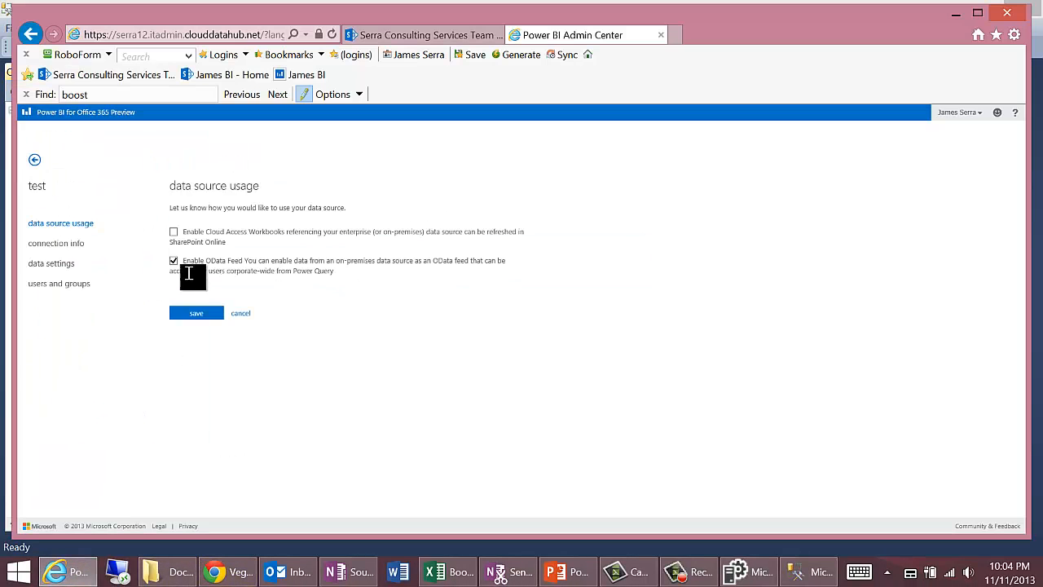
click(55, 264)
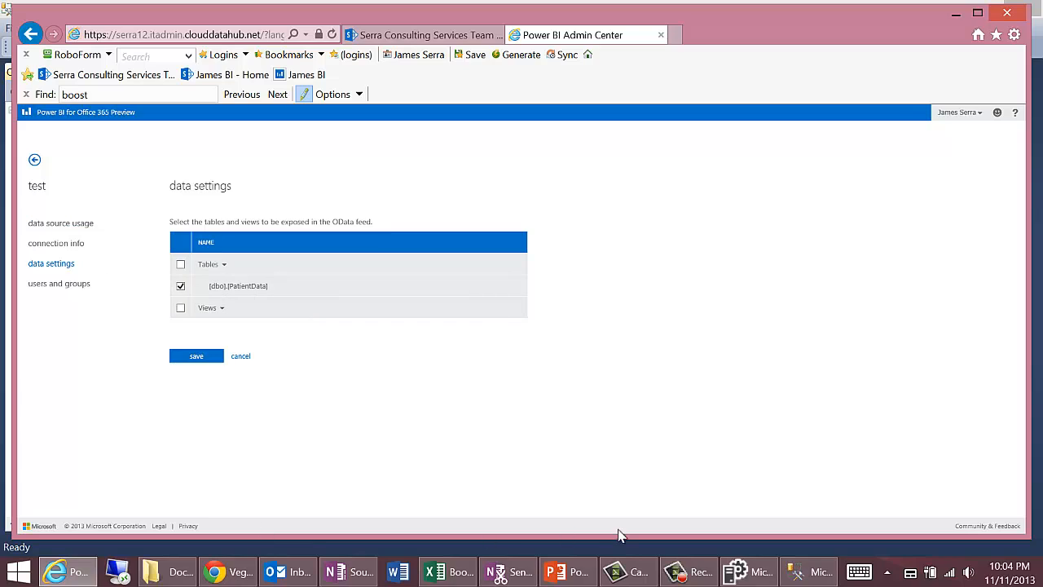
Step: Switch to SQL Server Management Studio and examine the columns of the dbo.PatientData table in HospitalDW, down to UPC
click(810, 571)
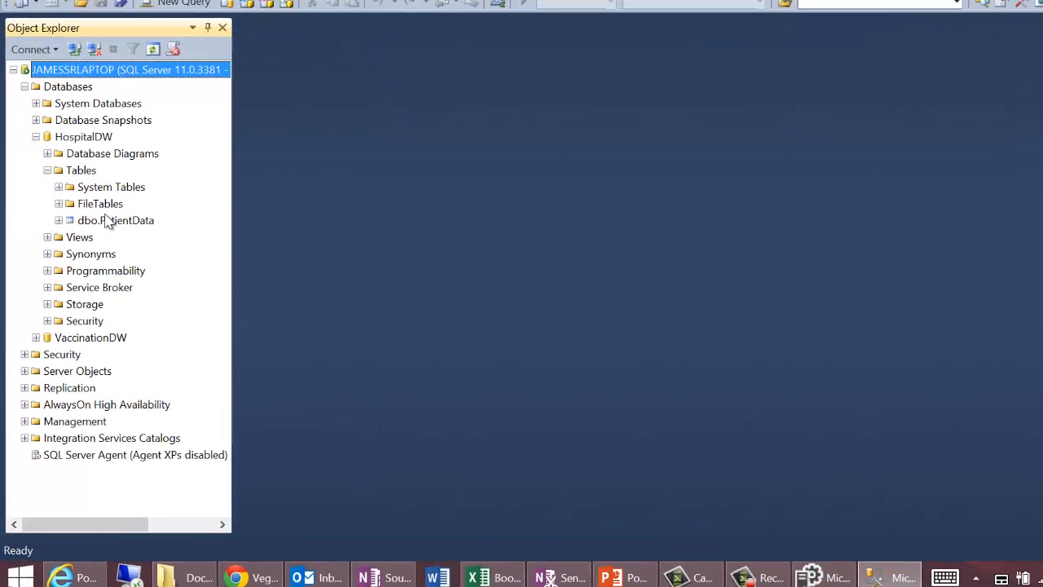
click(58, 219)
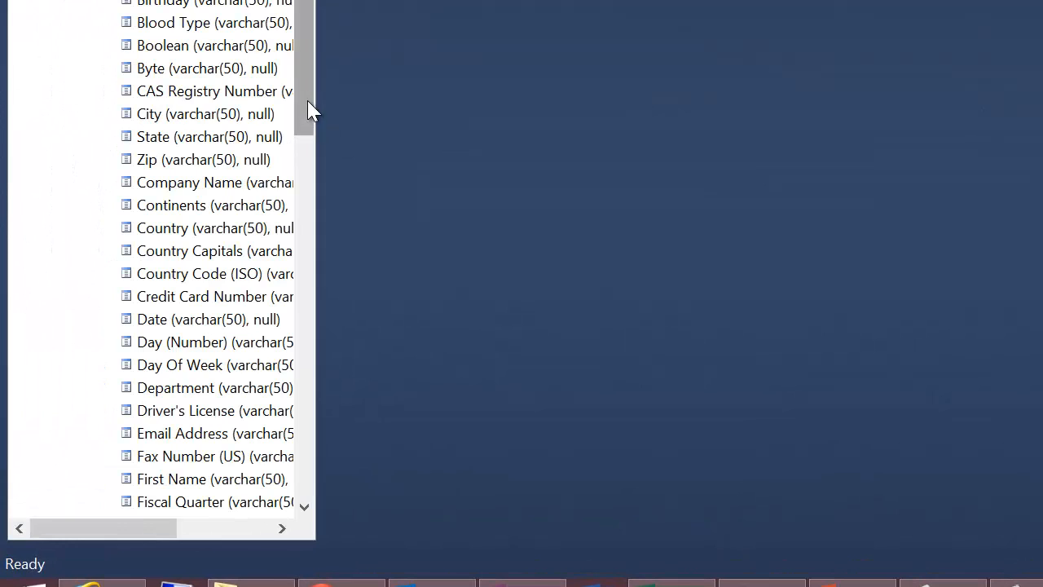
drag(310, 110, 304, 377)
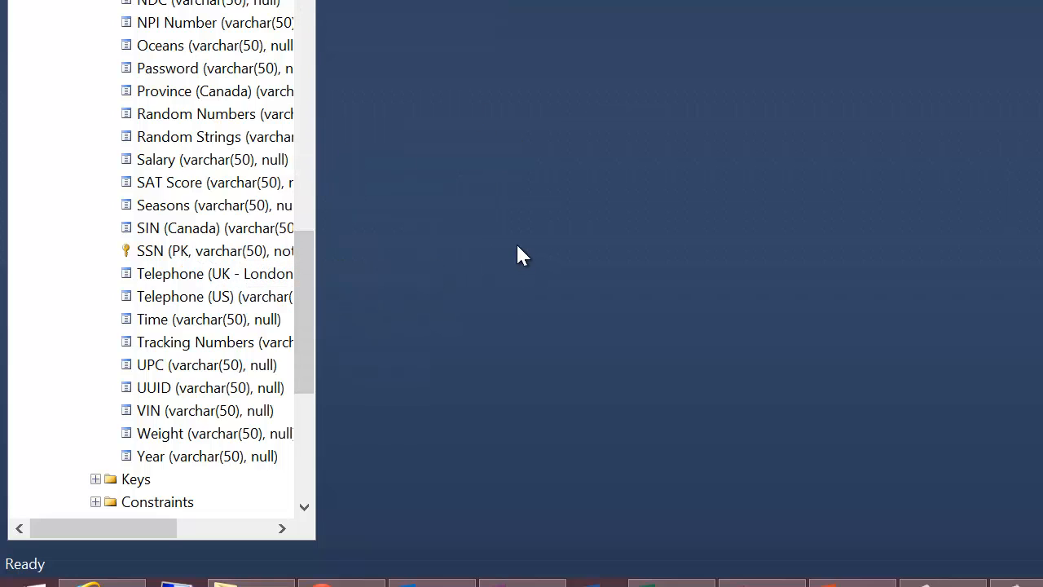
click(171, 367)
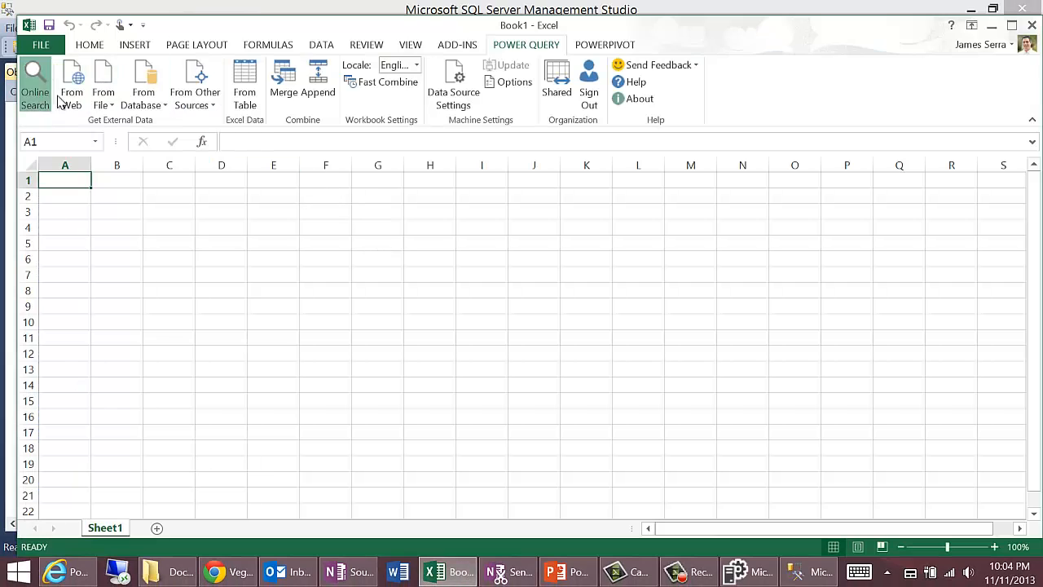
Step: Use Online Search in Excel to look up upc within the Organization scope and preview the PatientData result
click(35, 85)
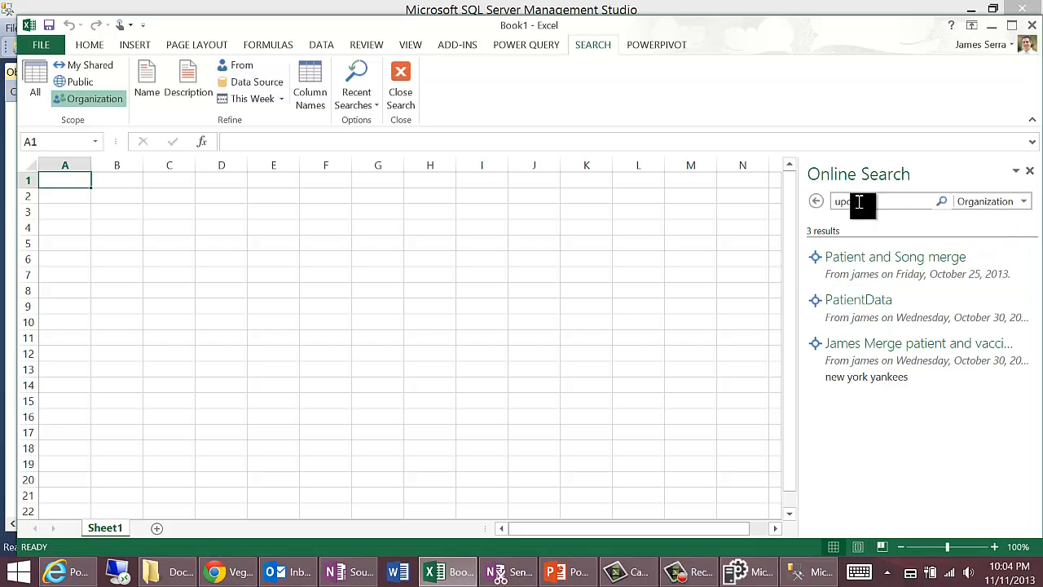
click(1024, 201)
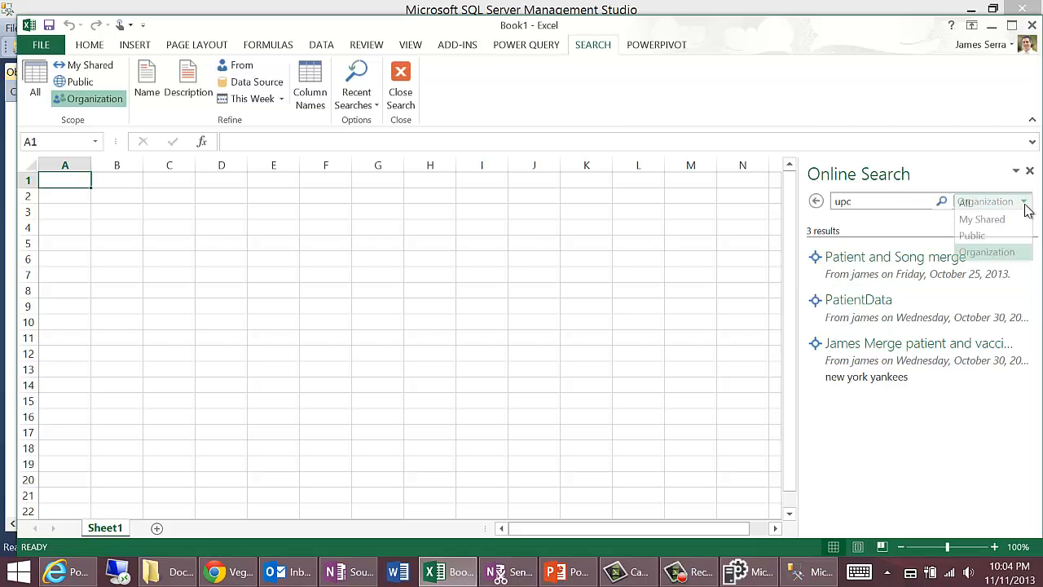
click(981, 252)
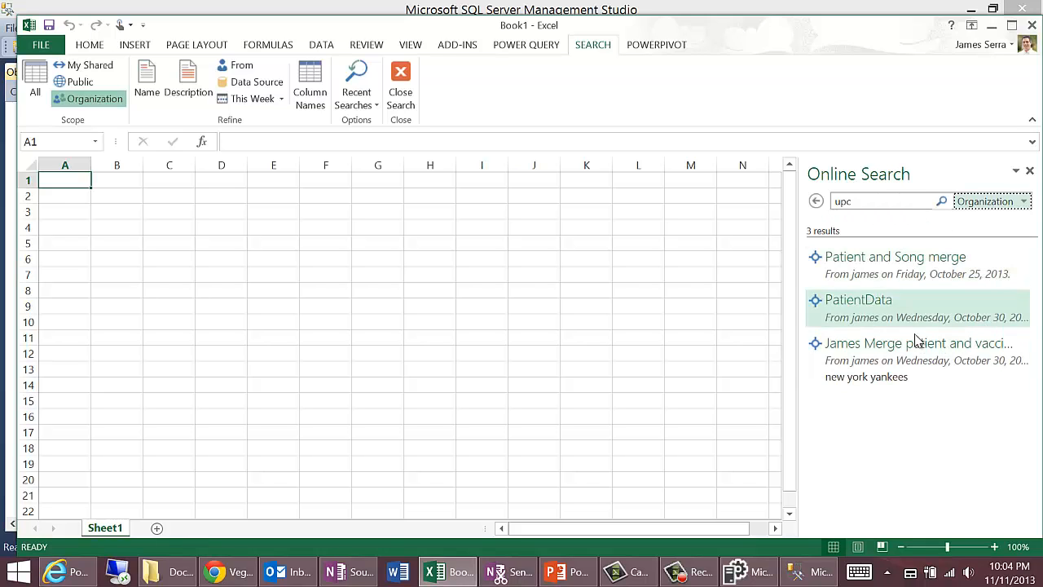
mouse_move(868, 306)
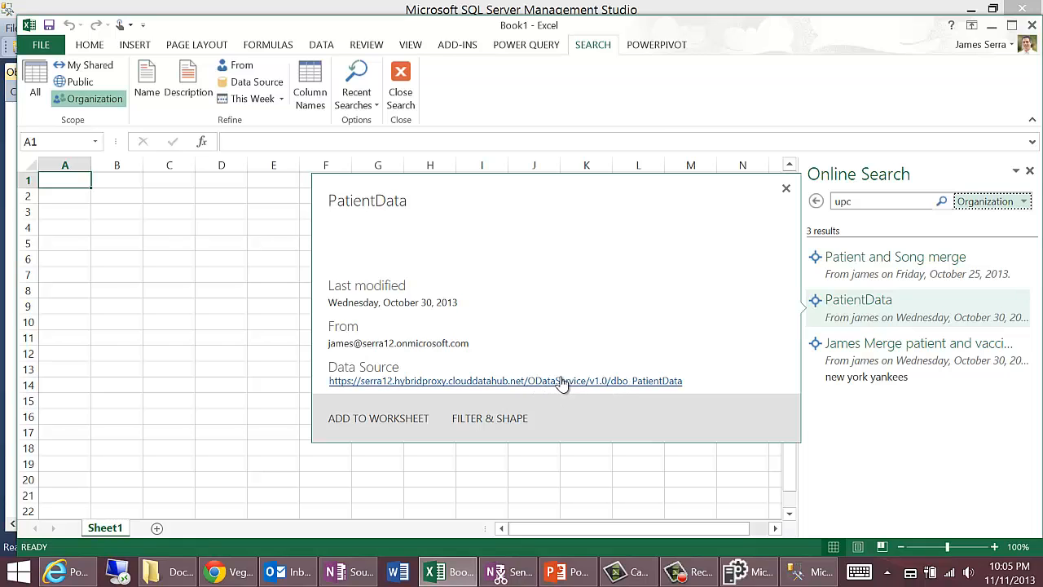
Step: Browse the Power Query file, database and other import sources, and open and cancel the OData feed import
click(509, 47)
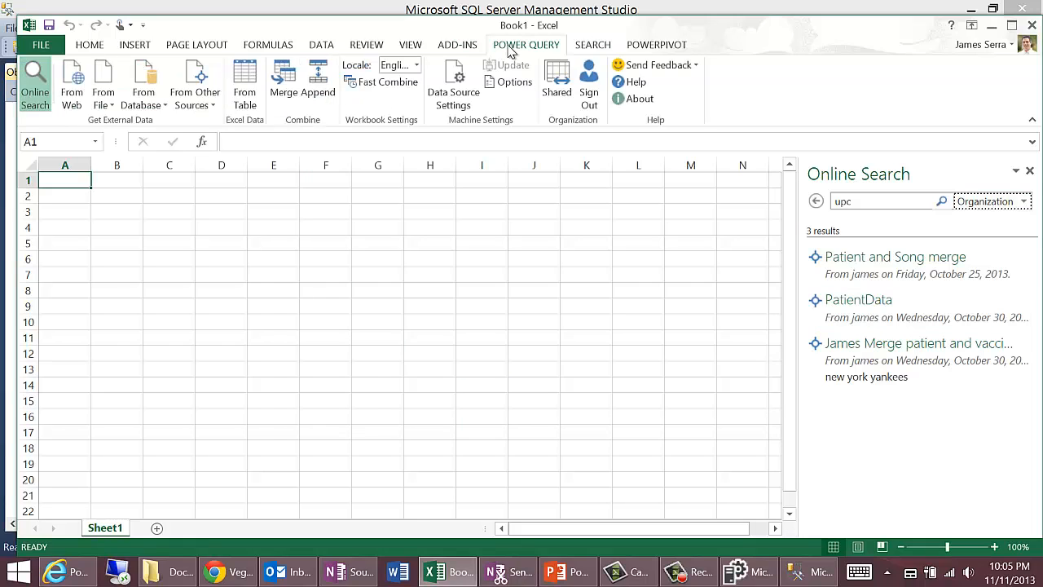
click(111, 113)
click(164, 106)
click(163, 104)
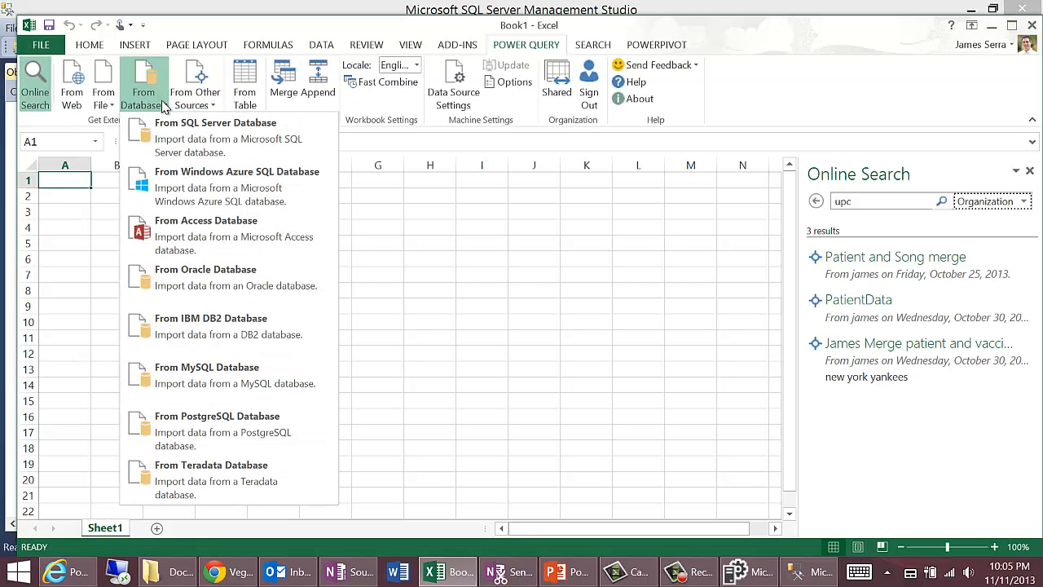
click(210, 107)
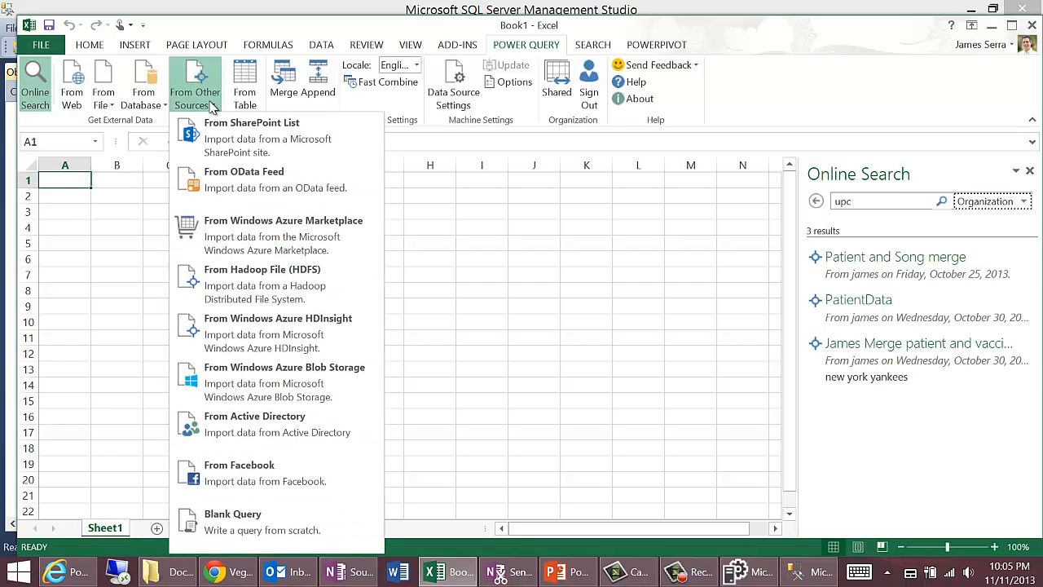
click(233, 179)
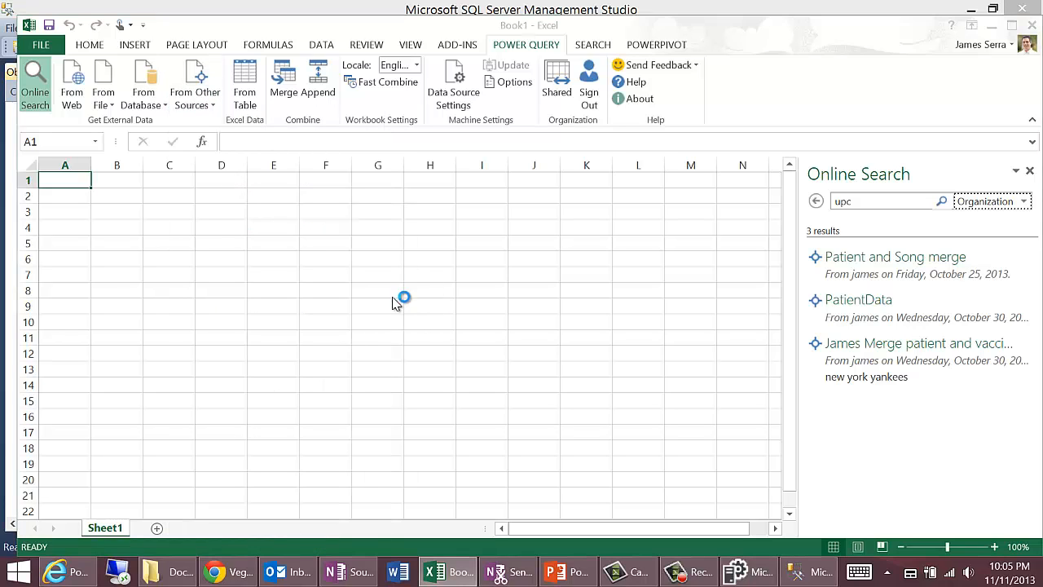
click(766, 354)
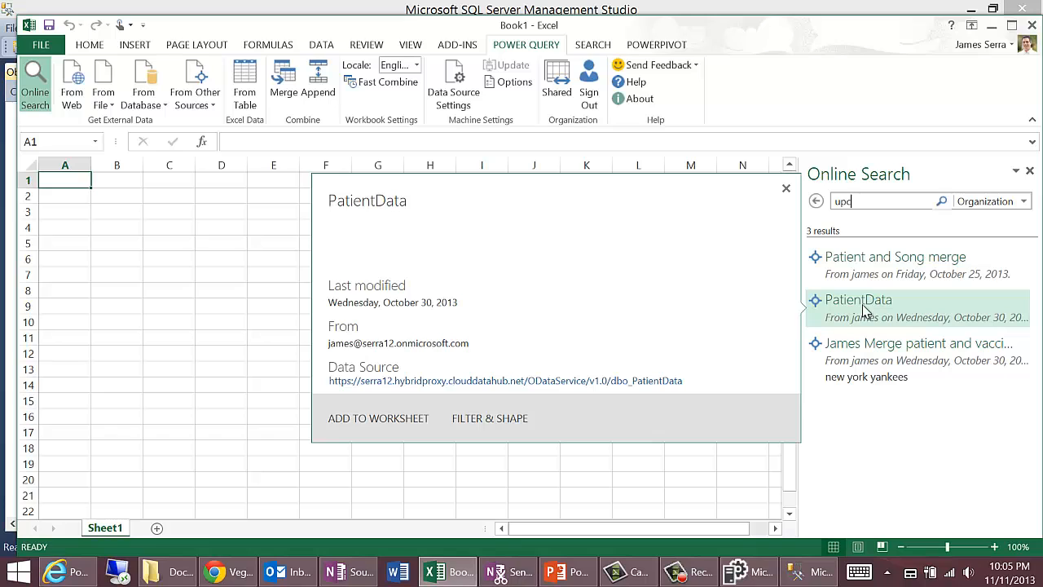
Step: Add the PatientData search result to the worksheet
click(377, 418)
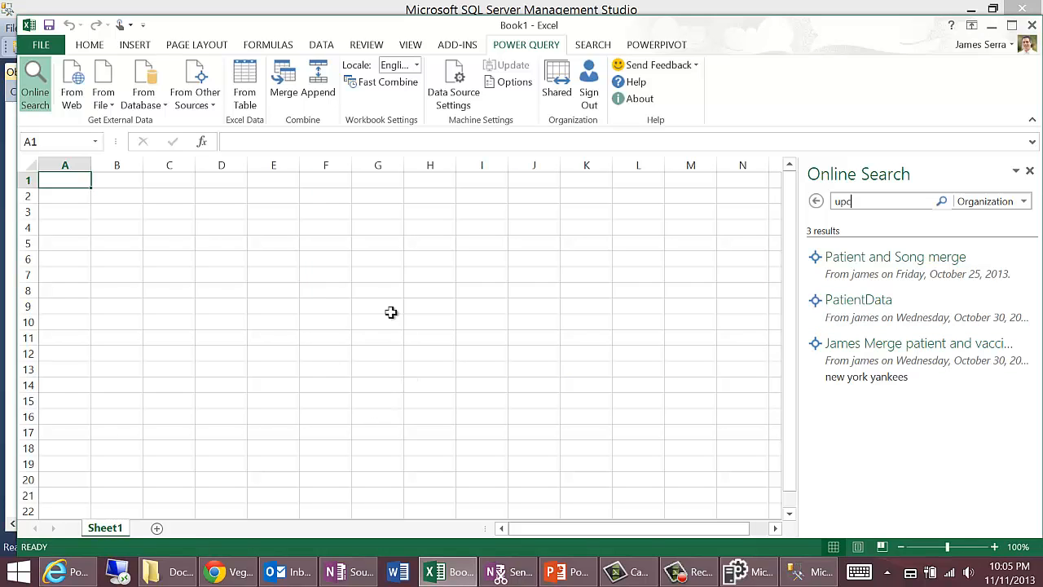
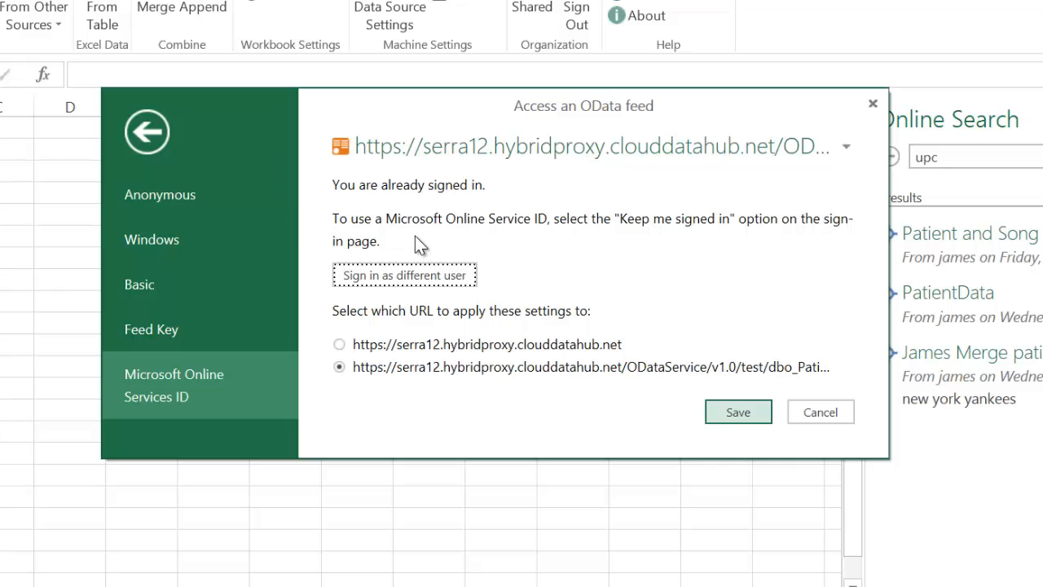
Step: Save Windows credentials as the sign-in method for the PatientData OData feed and preview the PatientData search result
click(715, 405)
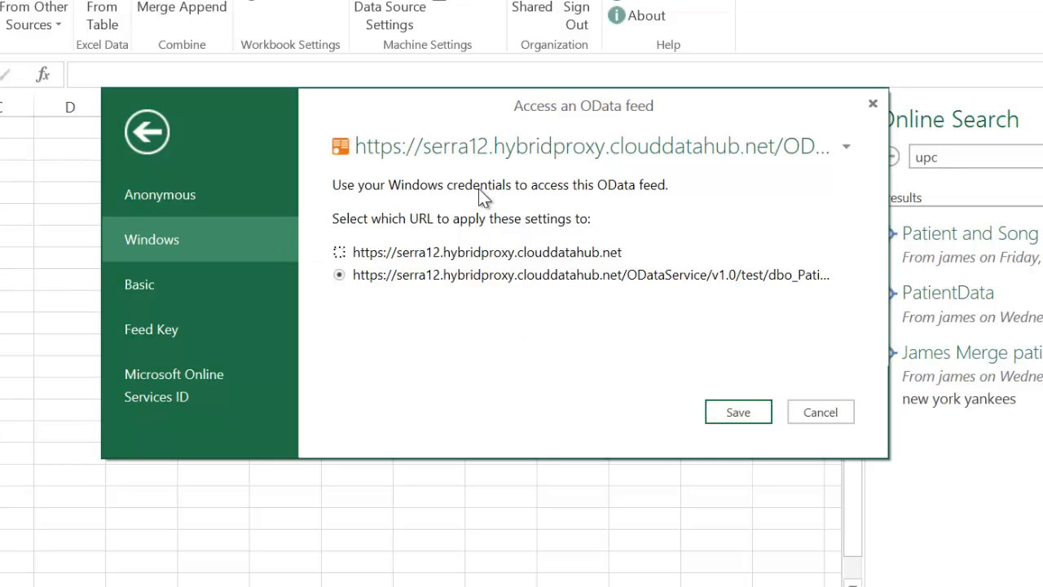
click(744, 411)
mouse_move(967, 300)
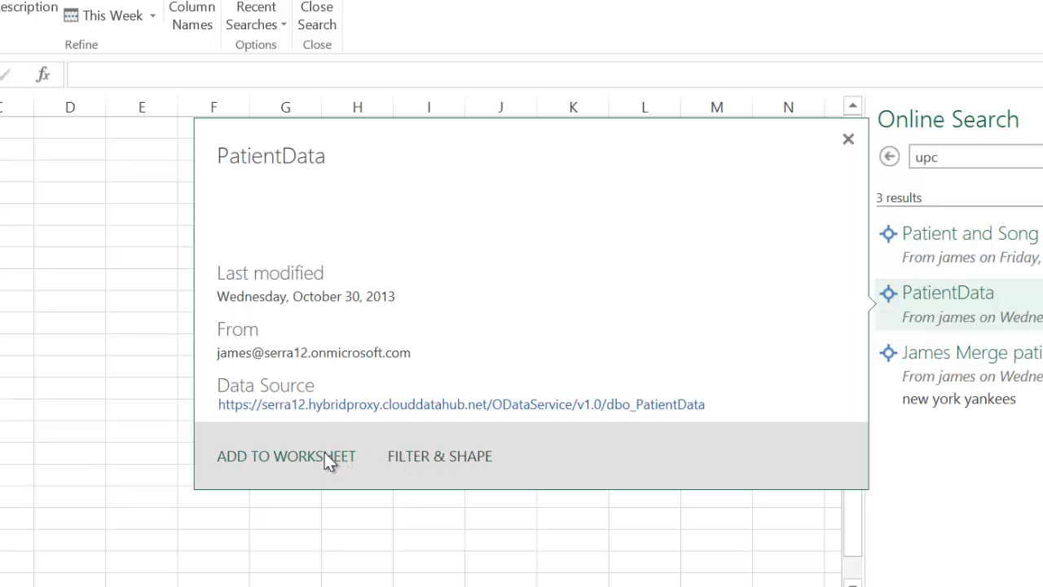
Step: Open the PatientData result in the Query Editor, look over the Blood Type column's change-type options, and load the query into the workbook
click(452, 454)
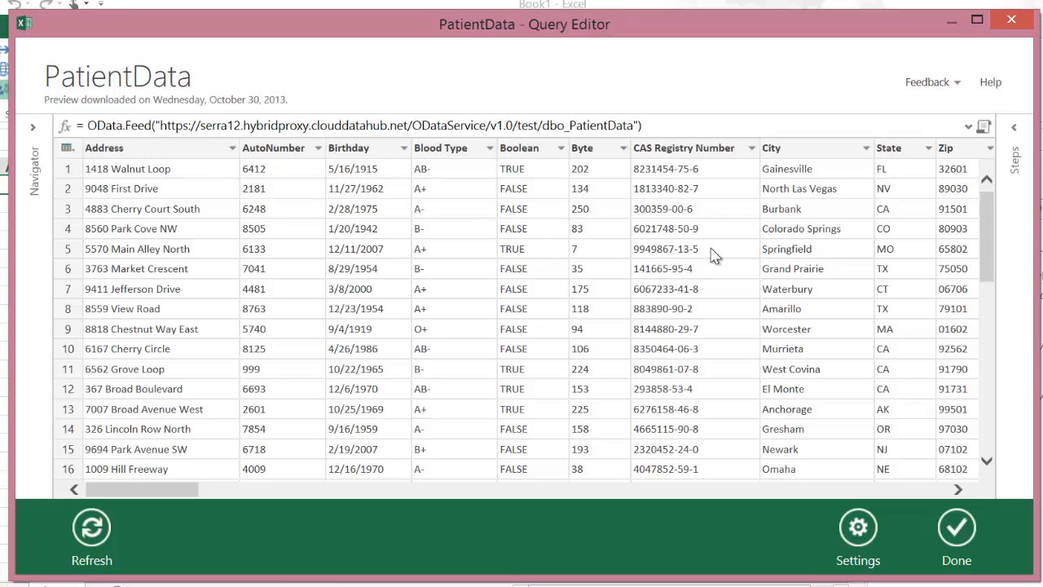
drag(182, 489, 145, 488)
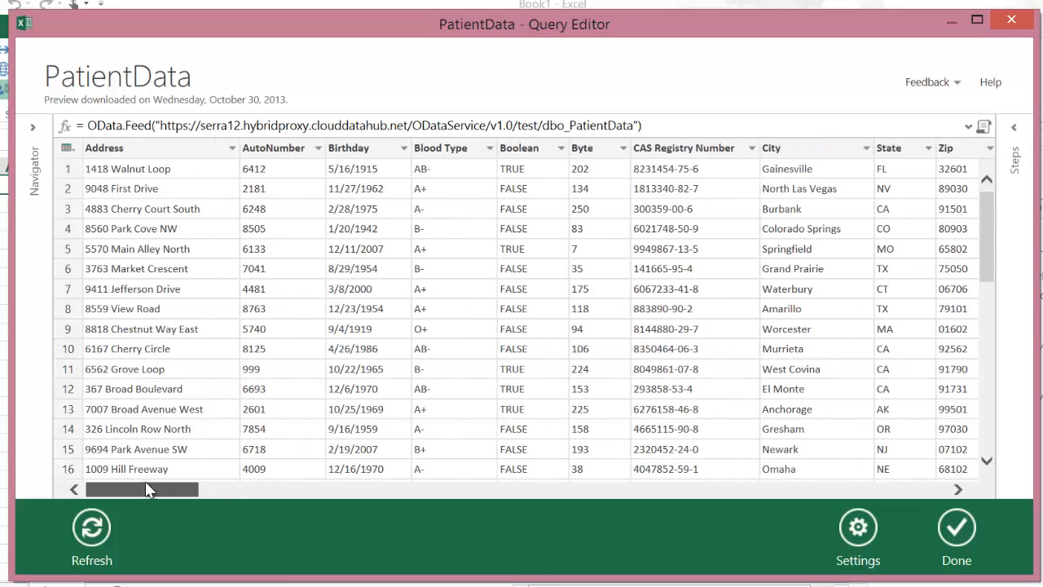
right_click(467, 151)
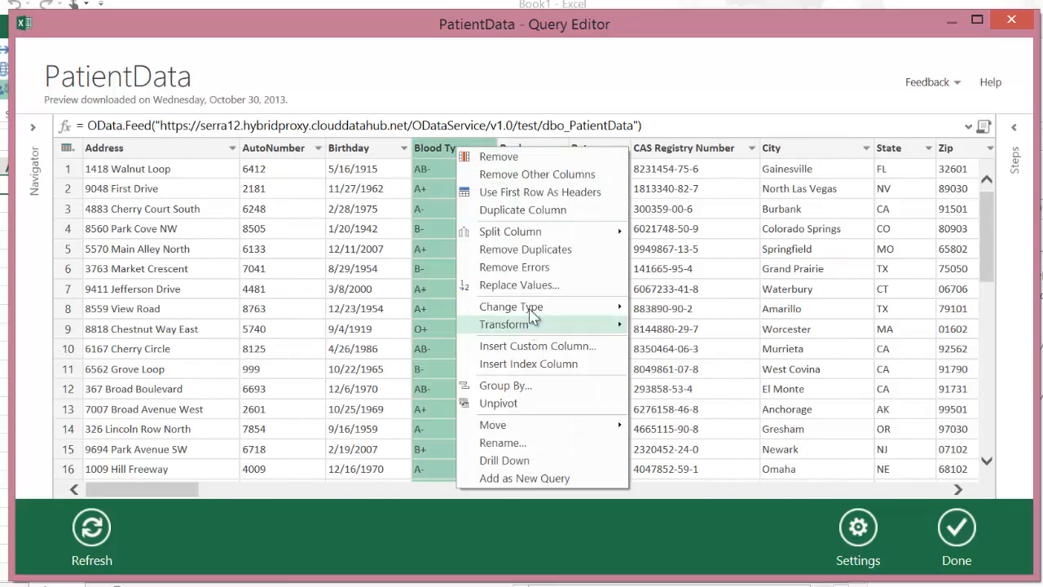
mouse_move(541, 312)
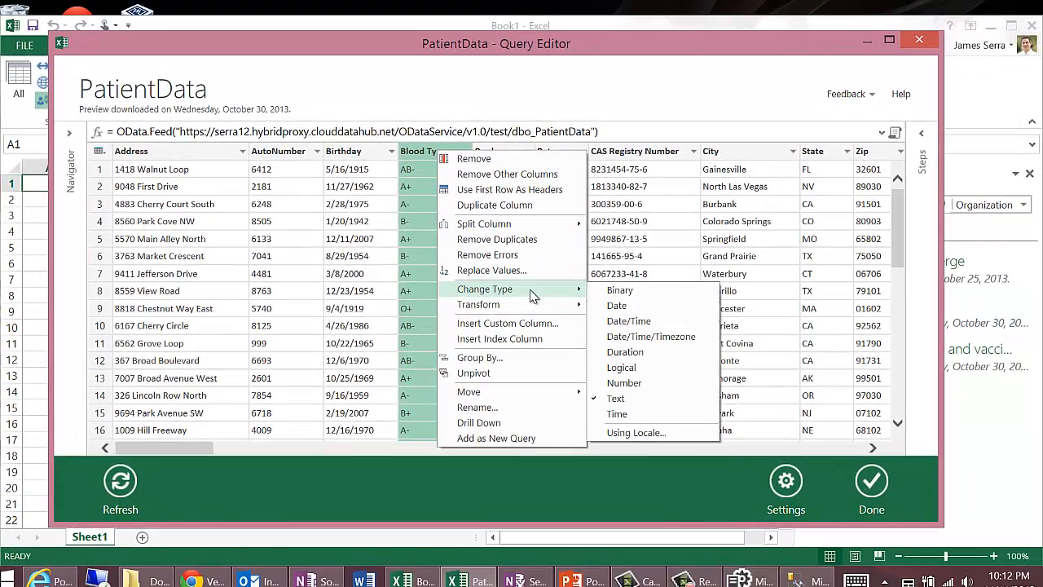
click(626, 512)
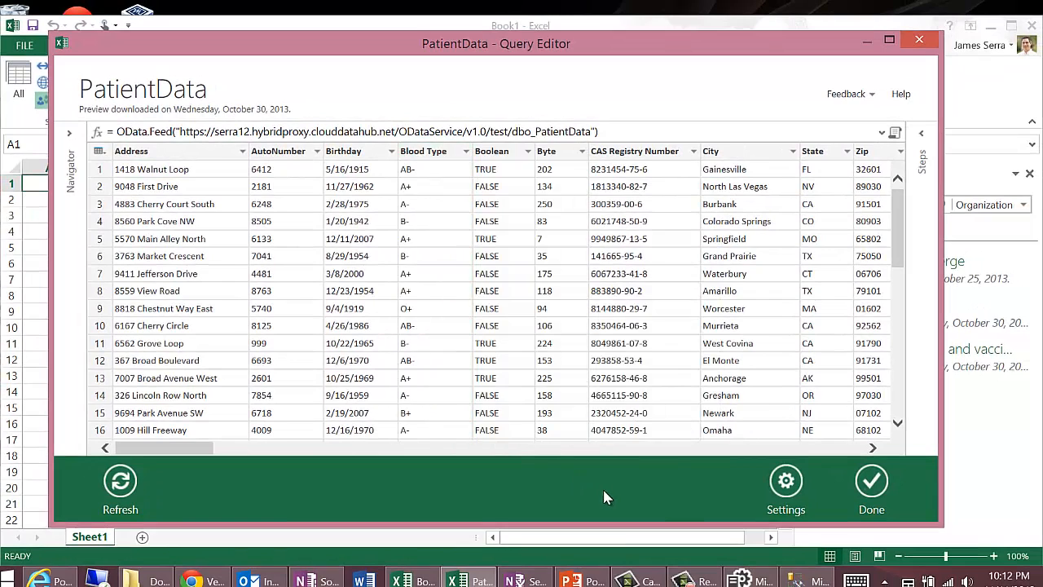
click(870, 485)
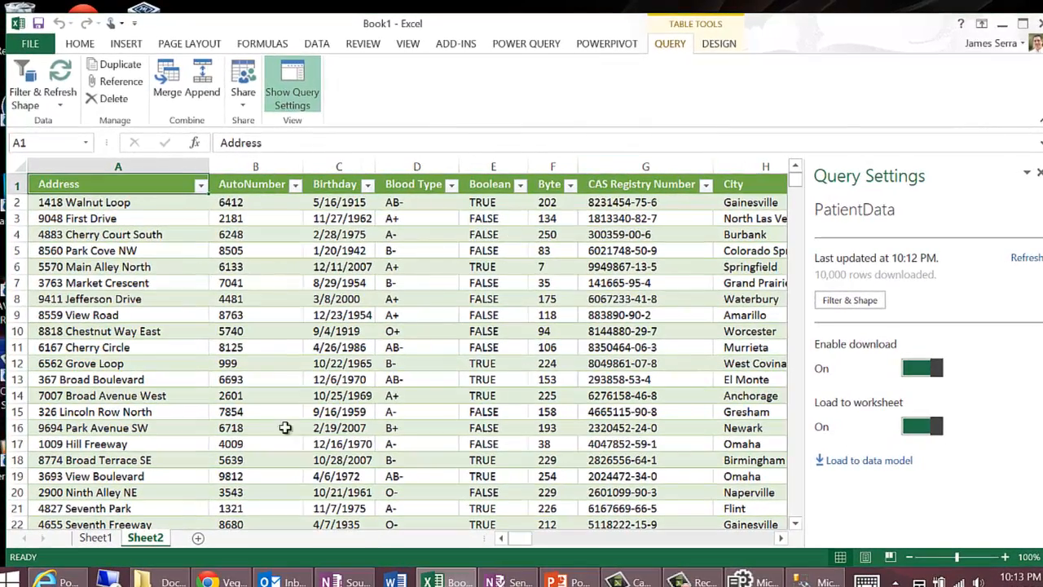
Step: Switch to the Power BI Admin Center and go back from the test data source's data settings to the data sources list
click(69, 580)
click(277, 501)
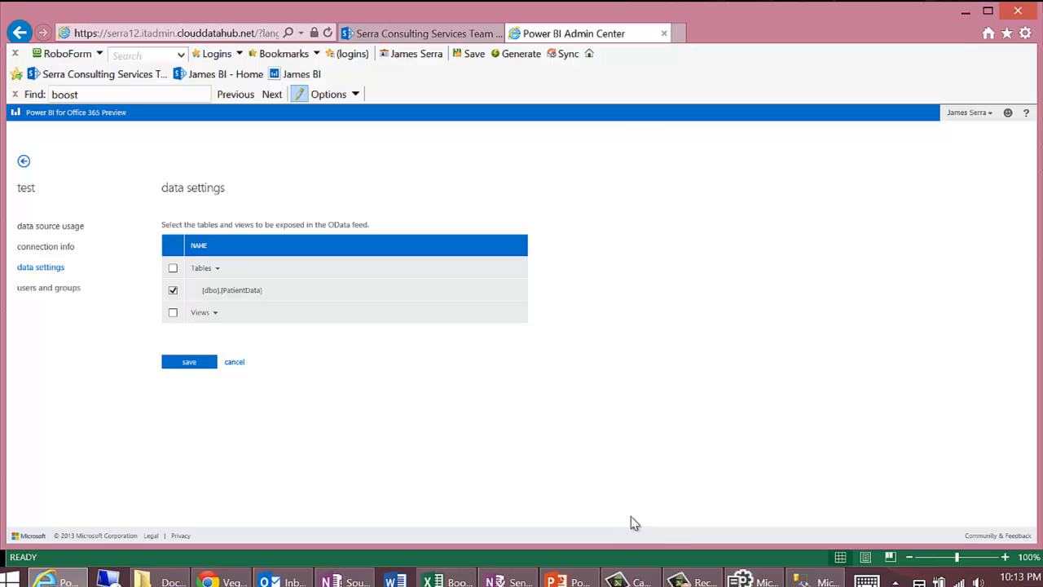
click(748, 580)
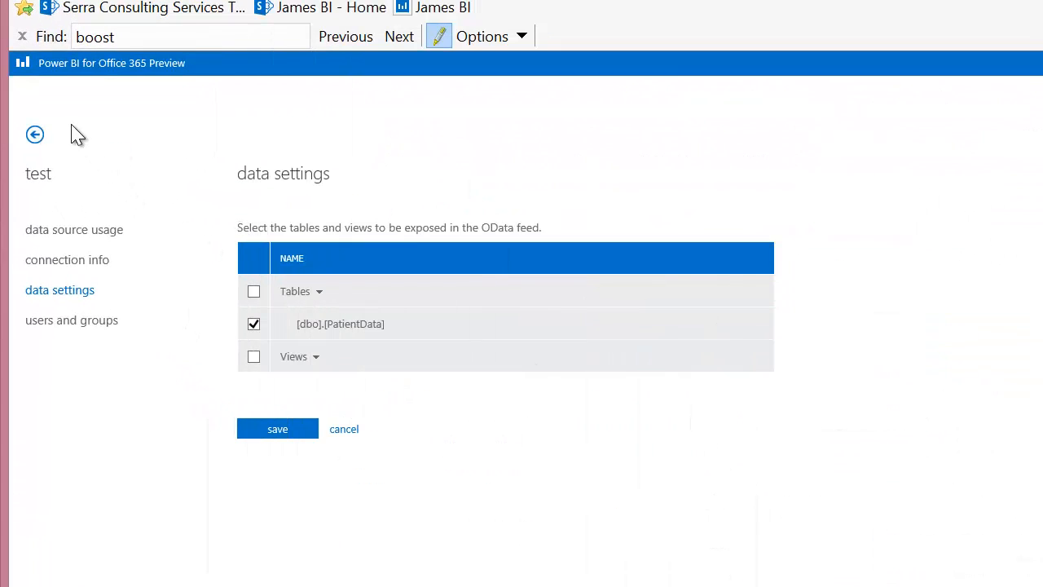
click(20, 63)
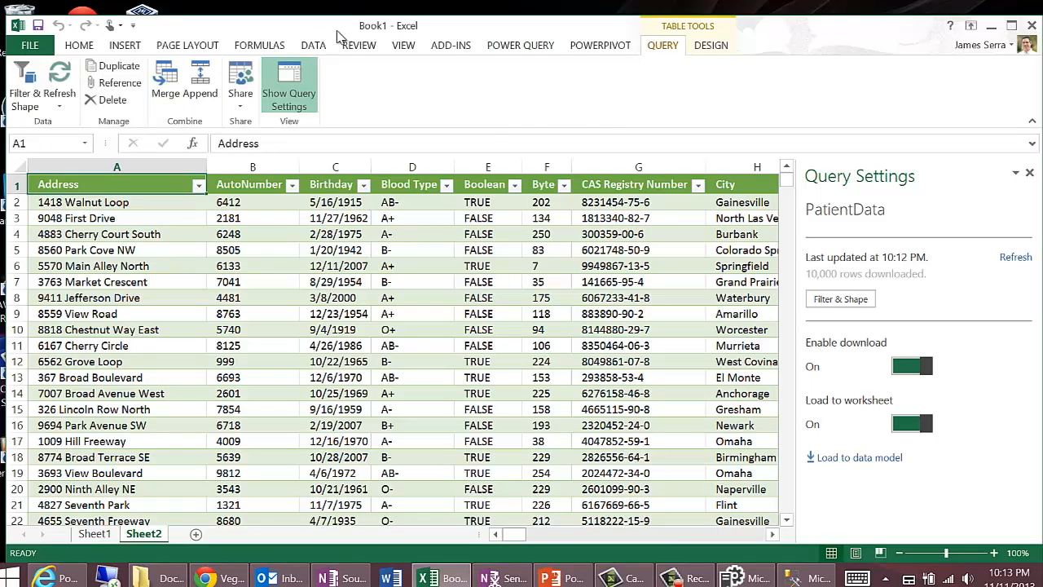
click(530, 46)
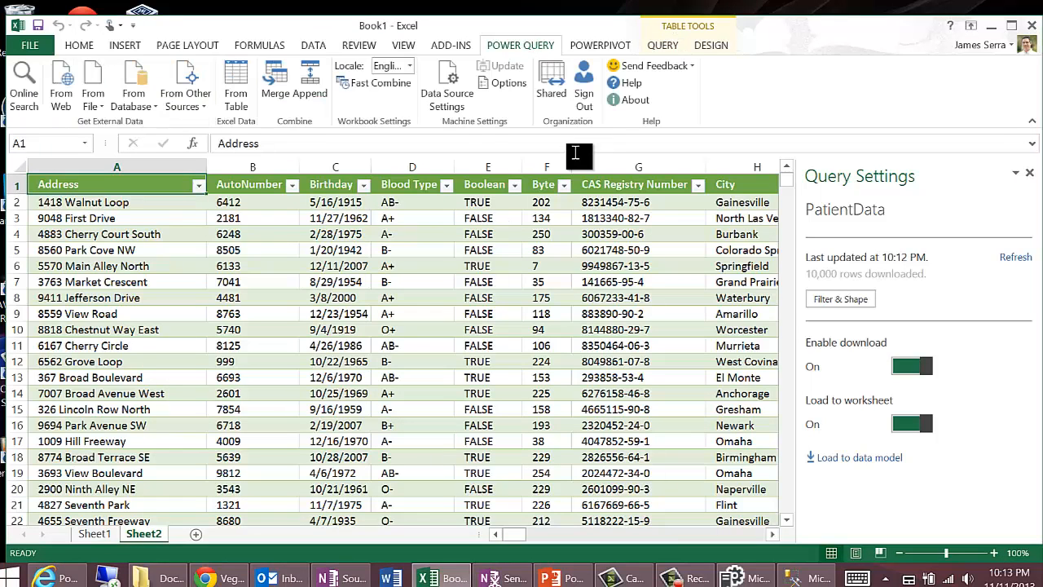
click(56, 578)
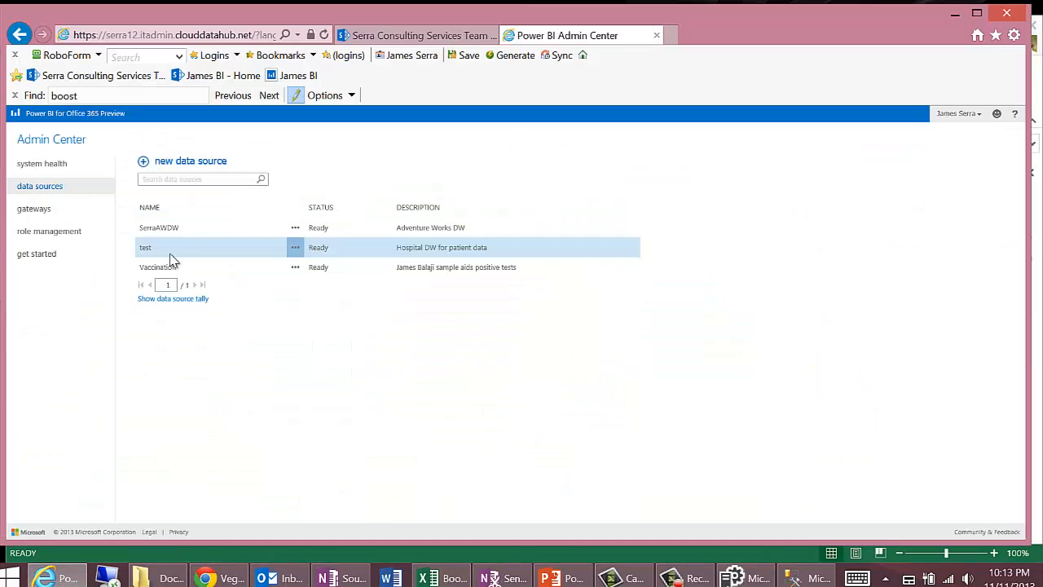
Step: Examine the system health dashboard, including the OData feed address and the gateway CPU usage and availability for the last 24 hours
click(49, 168)
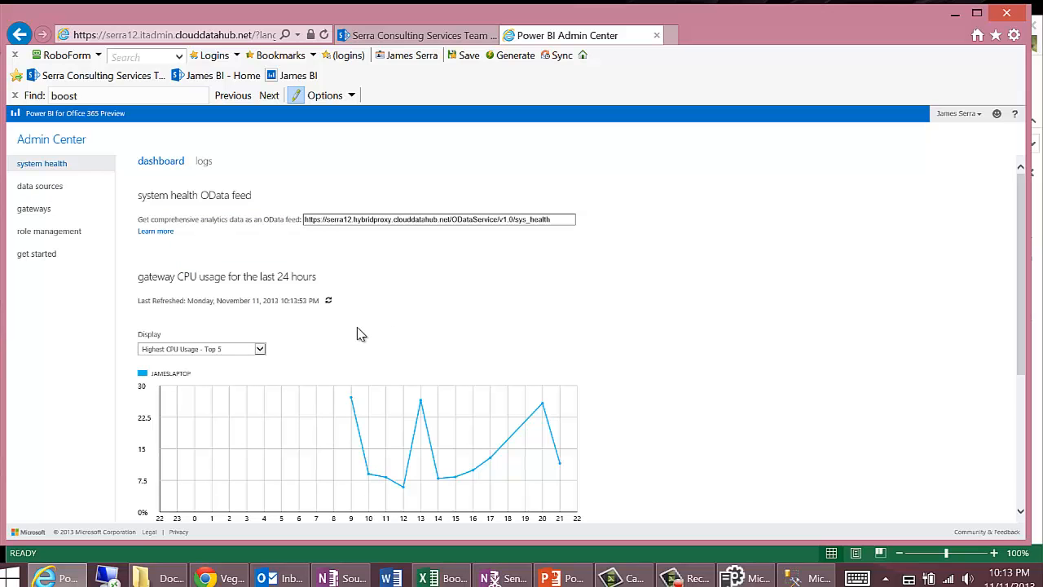
scroll(400, 324, down, 3)
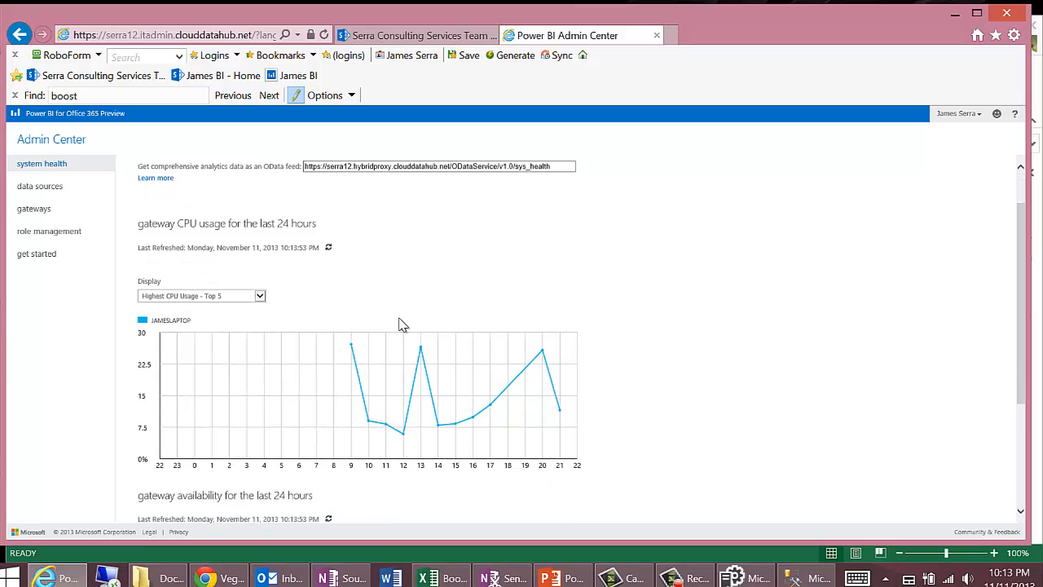
scroll(399, 324, down, 5)
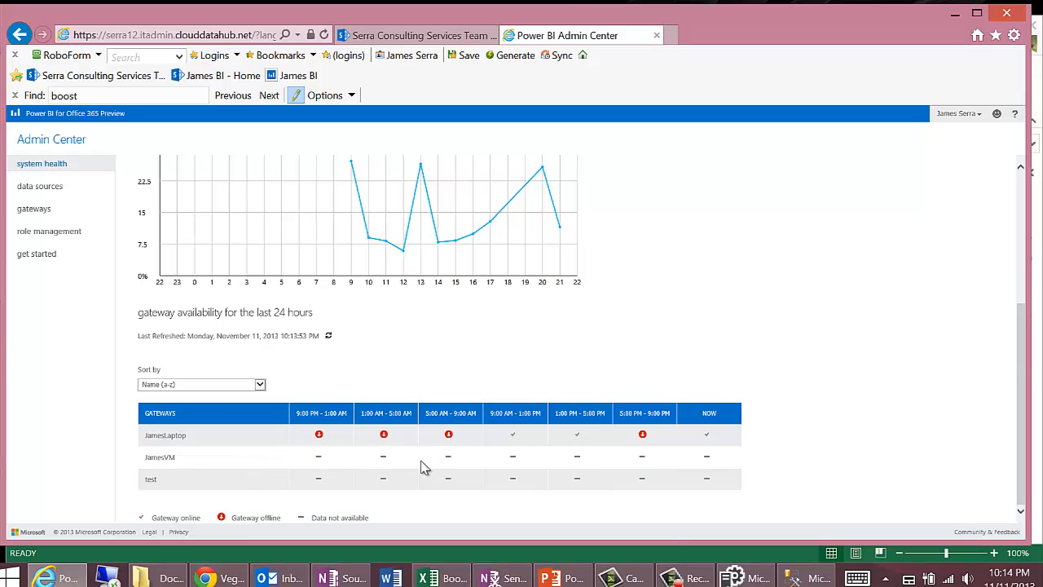
scroll(422, 465, up, 4)
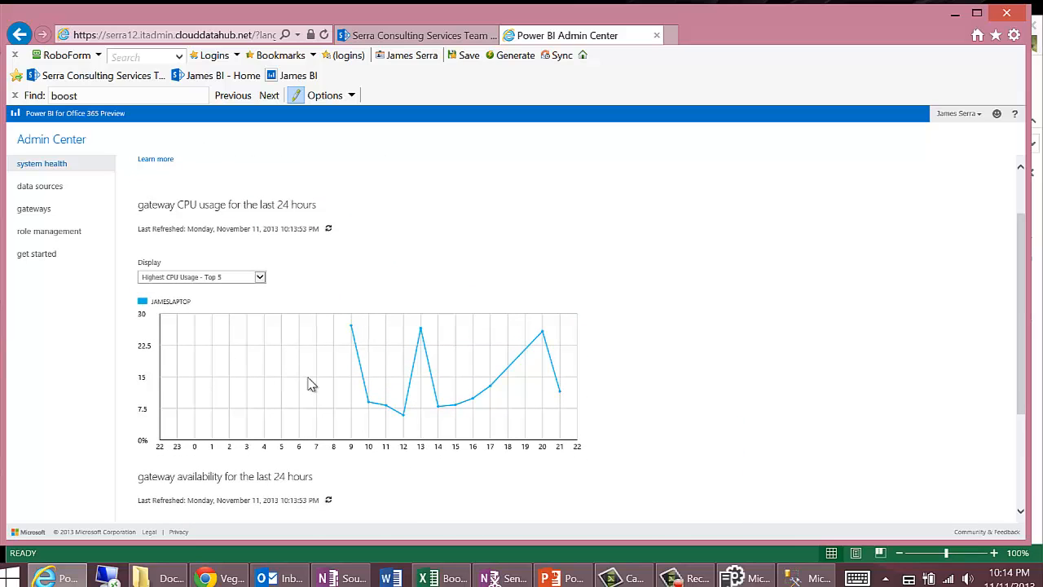
scroll(316, 383, up, 2)
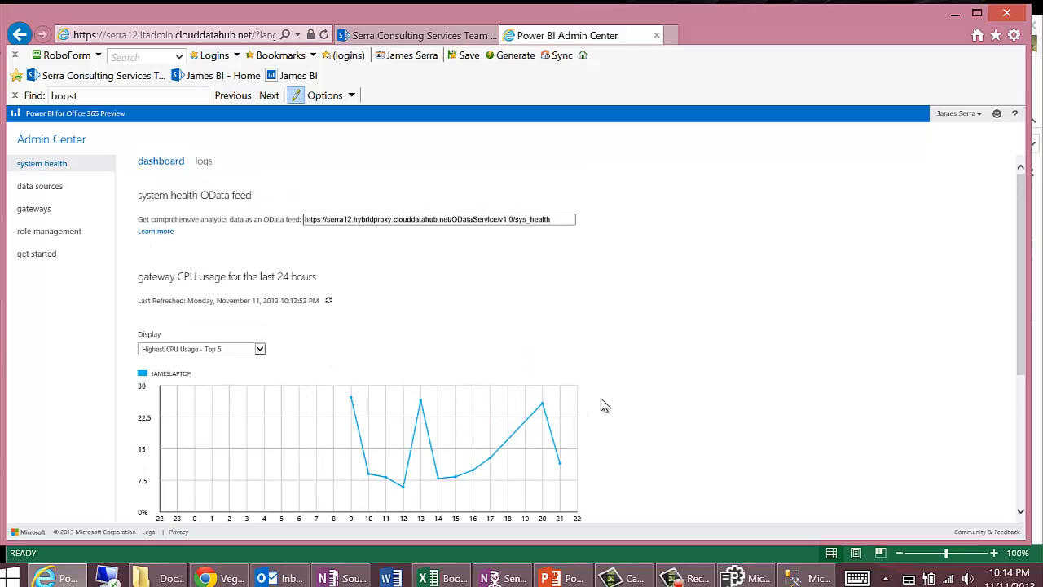
scroll(600, 273, down, 6)
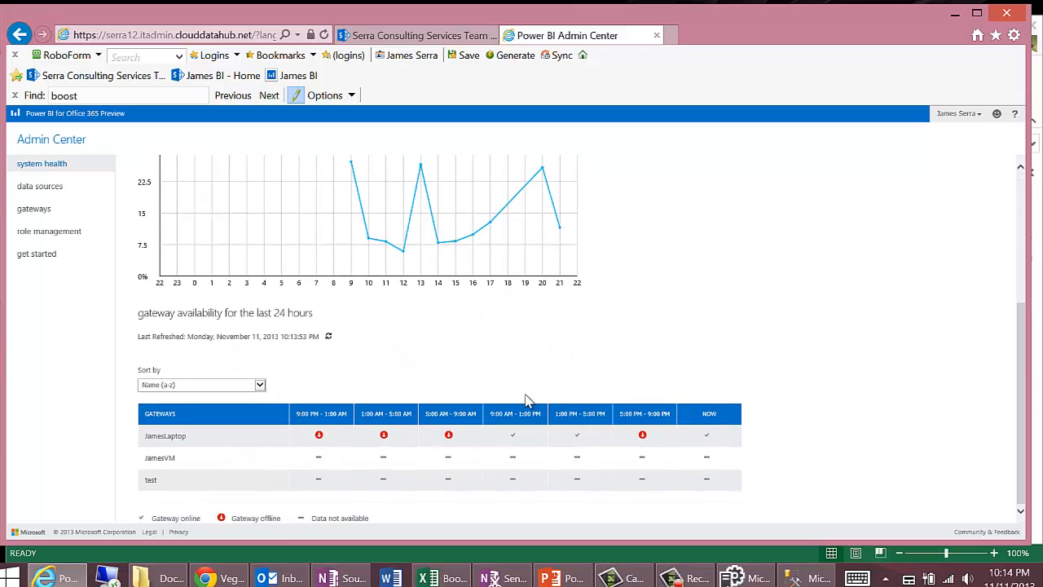
scroll(368, 411, up, 6)
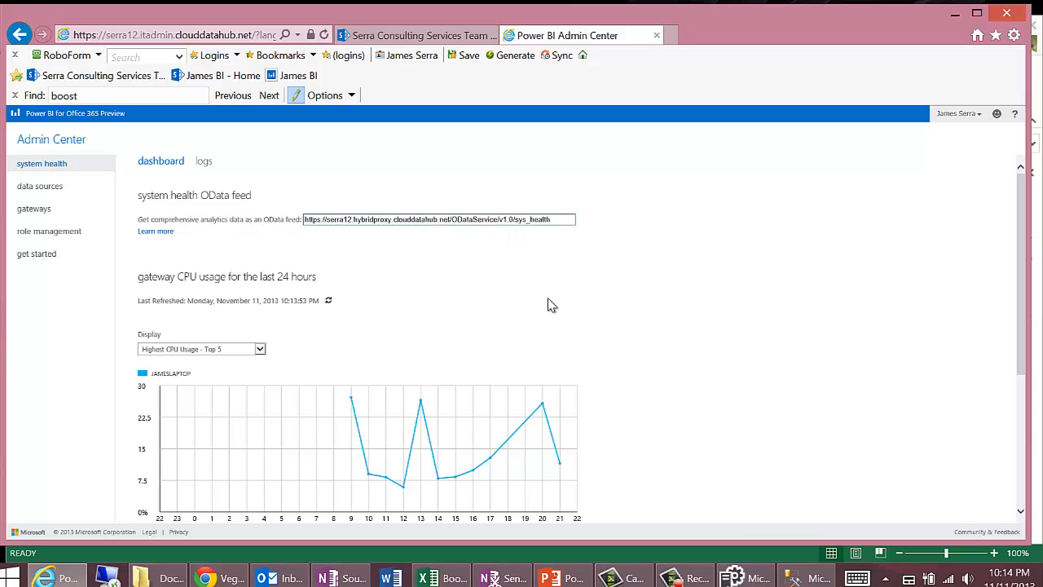
scroll(591, 322, down, 3)
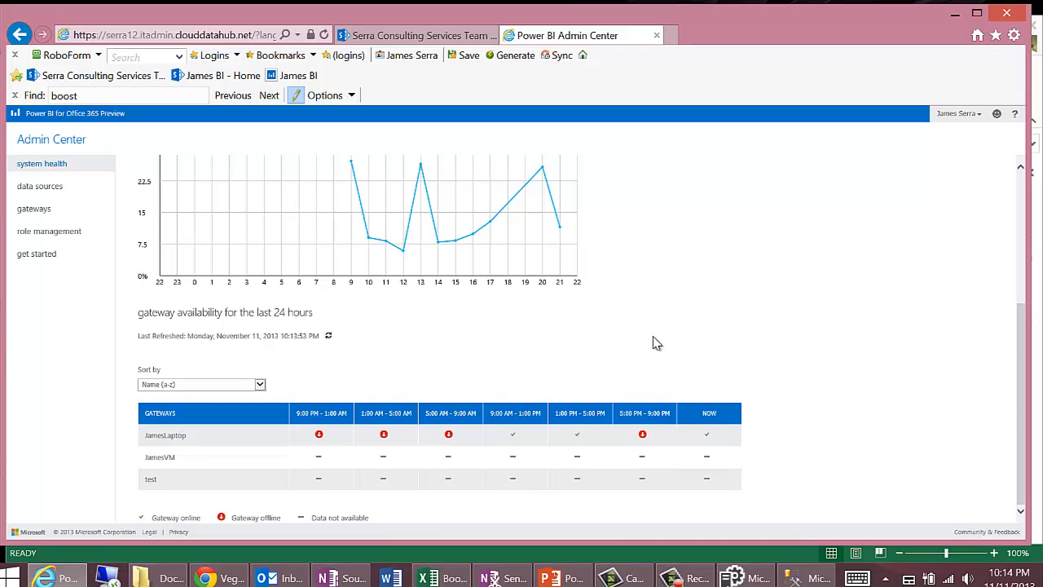
scroll(657, 343, up, 3)
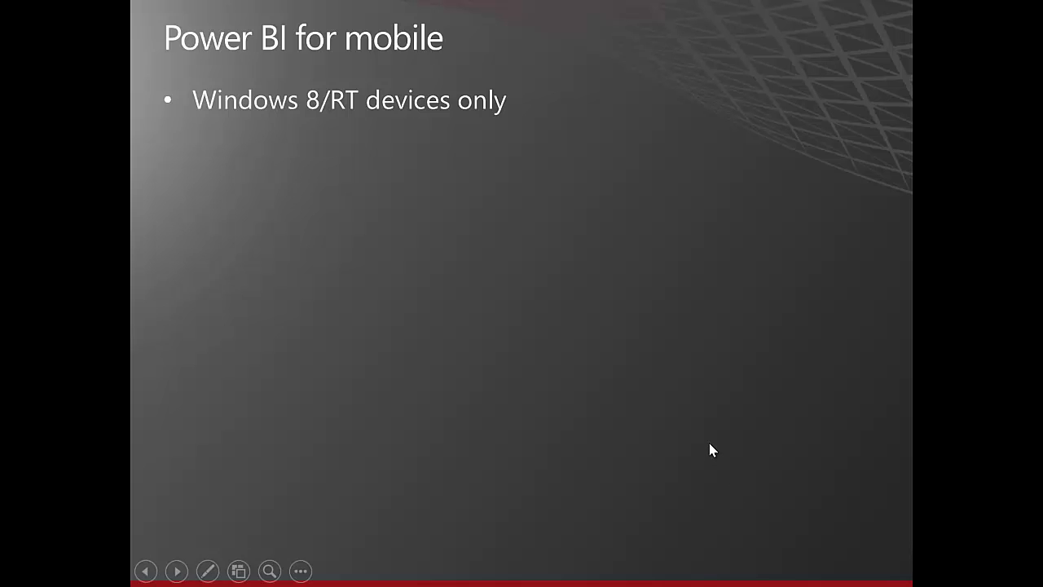
Step: End the PowerPoint slide show and switch to the Power BI site in Internet Explorer to view its documents
key(Escape)
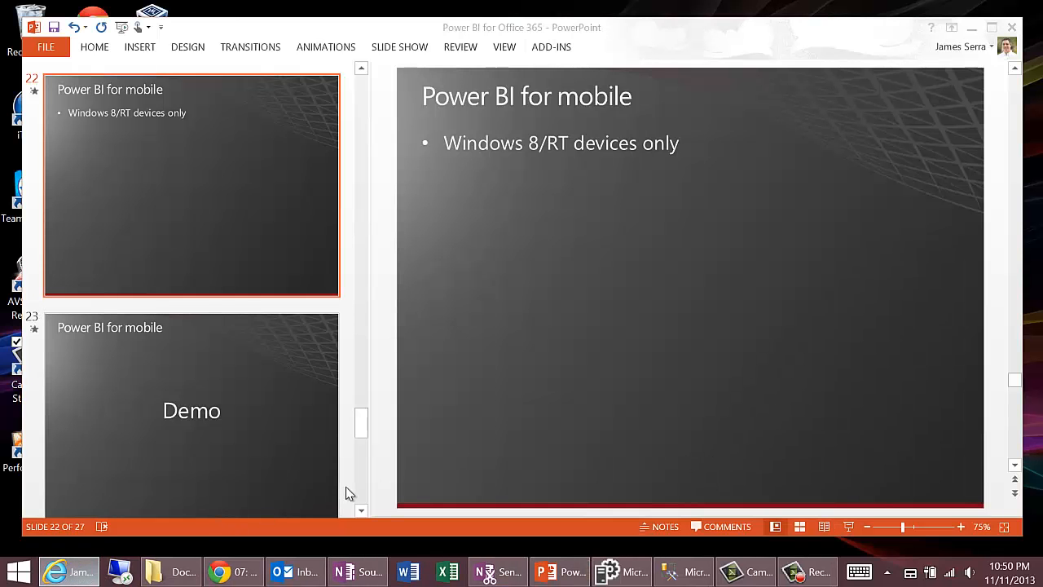
click(72, 571)
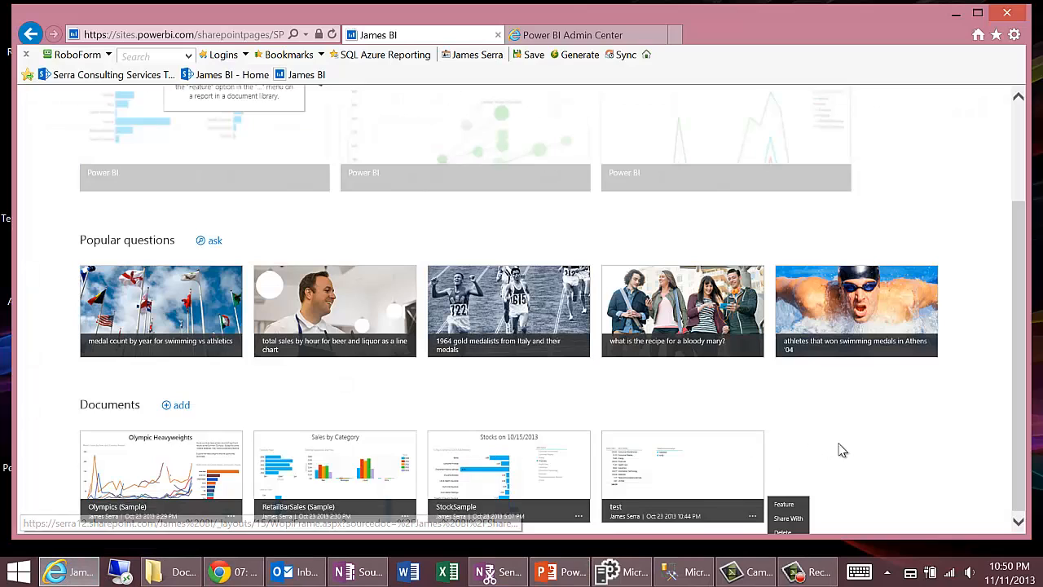
click(826, 441)
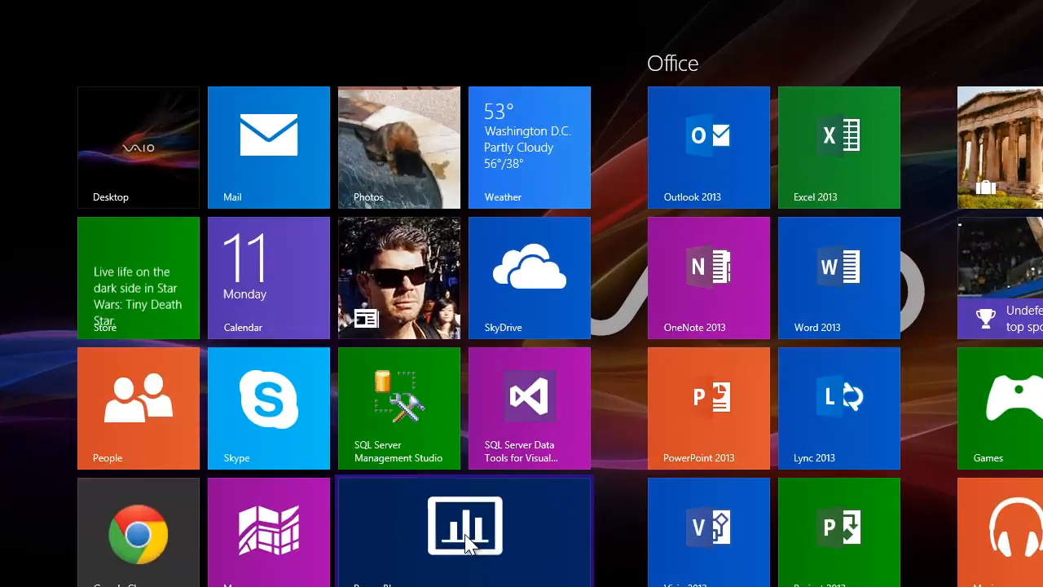
Step: Launch the Power BI app from the Windows Start screen and back out of the open report to the app's home page
click(469, 543)
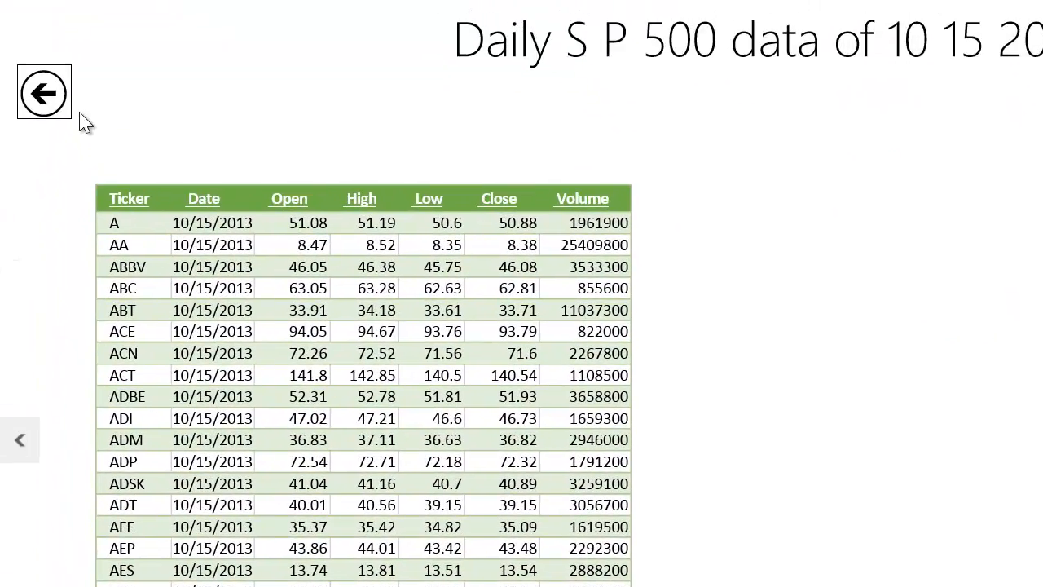
click(55, 106)
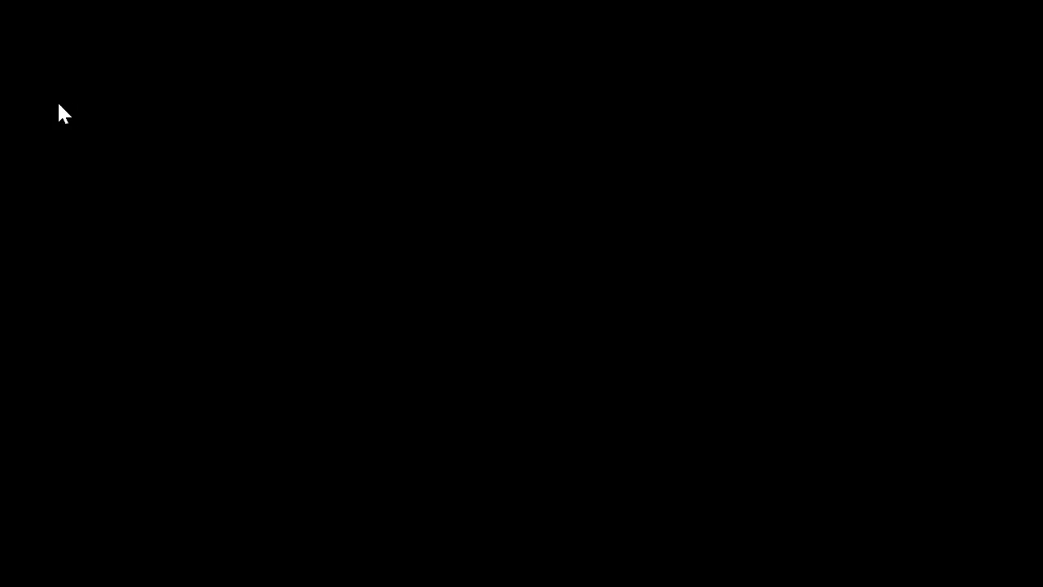
click(42, 106)
click(41, 106)
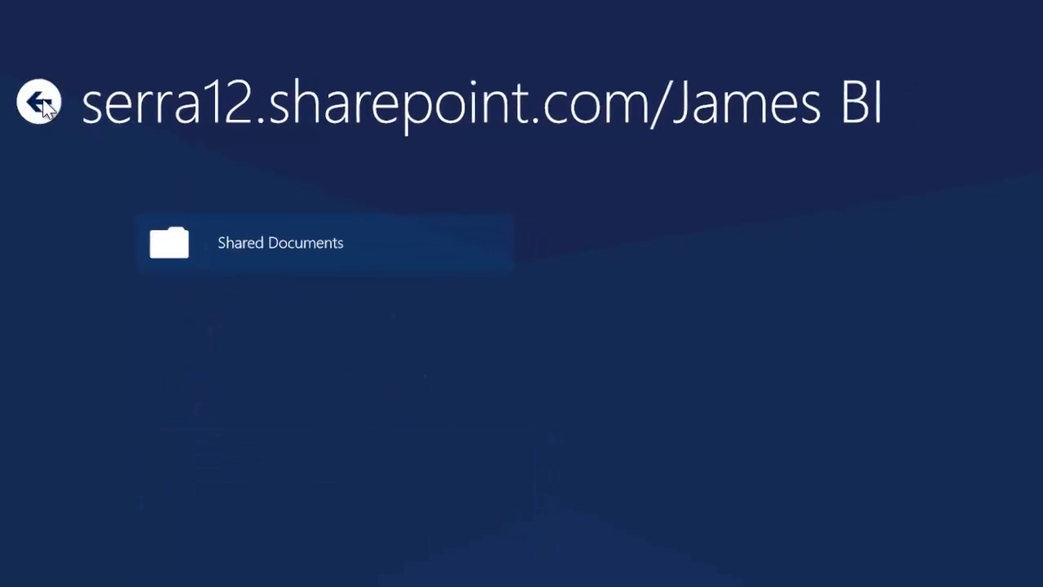
click(33, 84)
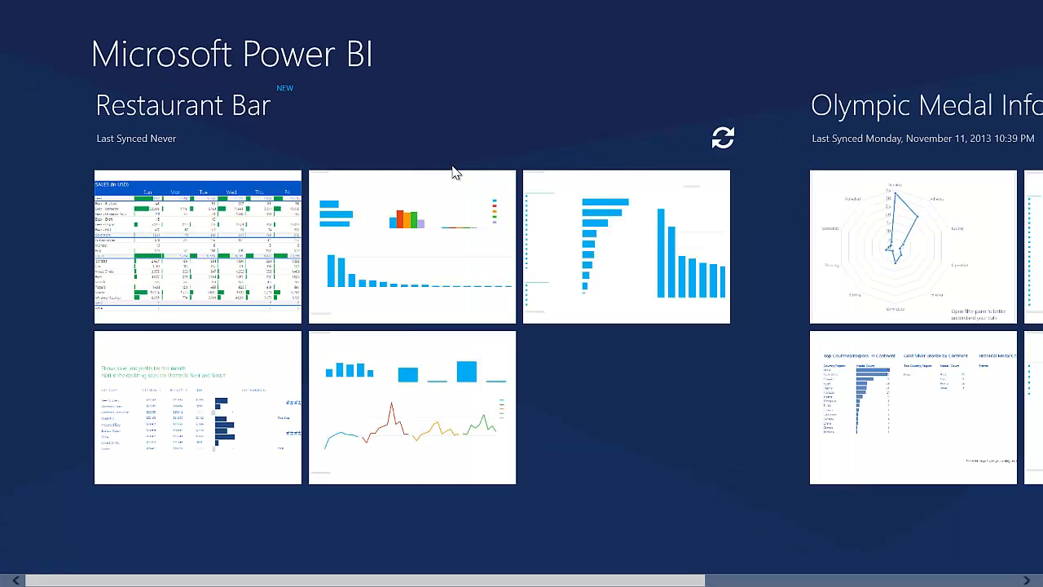
Step: Look through the favorite reports on the home page, browse to Locations and bring up the entry field for a SharePoint Online site
drag(658, 581, 966, 582)
right_click(648, 427)
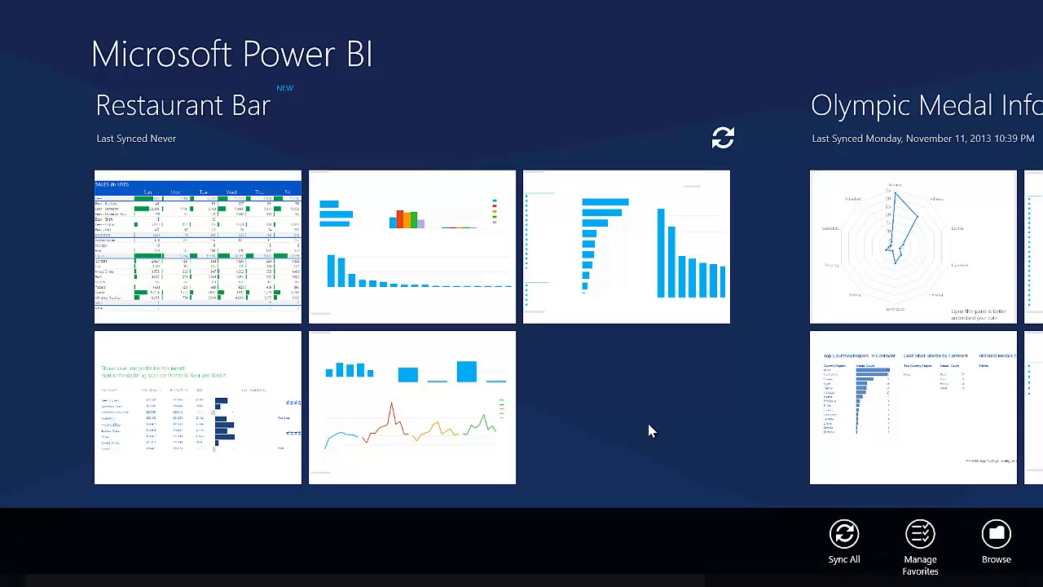
click(996, 536)
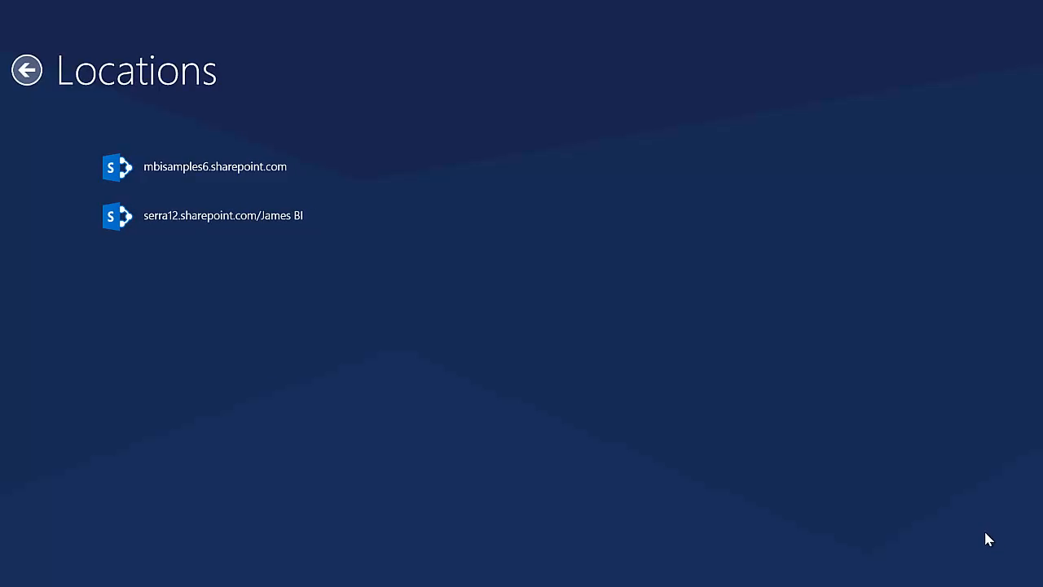
right_click(548, 442)
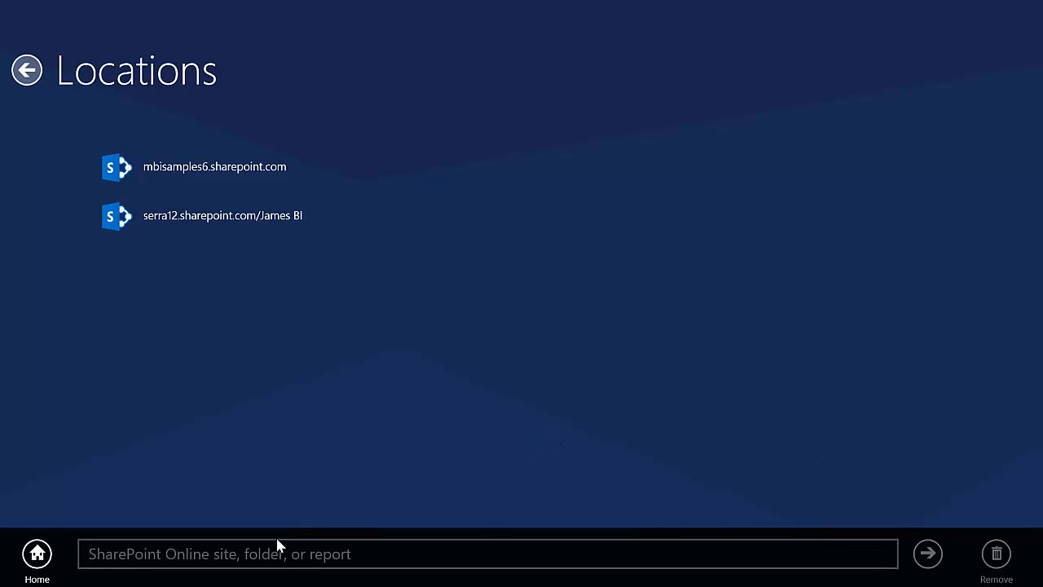
click(196, 555)
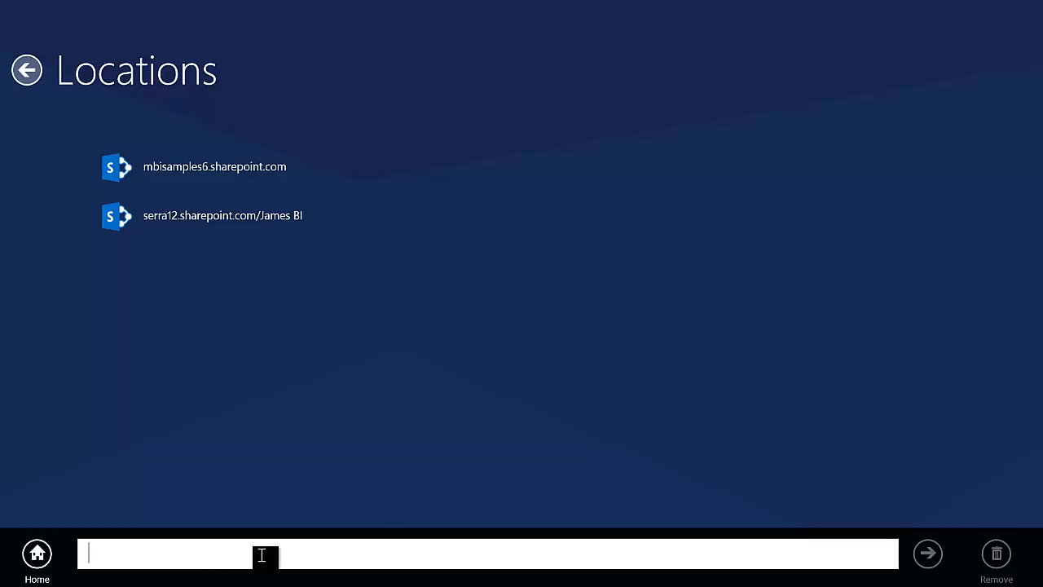
Step: Open the StockSample workbook from the Shared Documents folder of the second SharePoint location
click(212, 217)
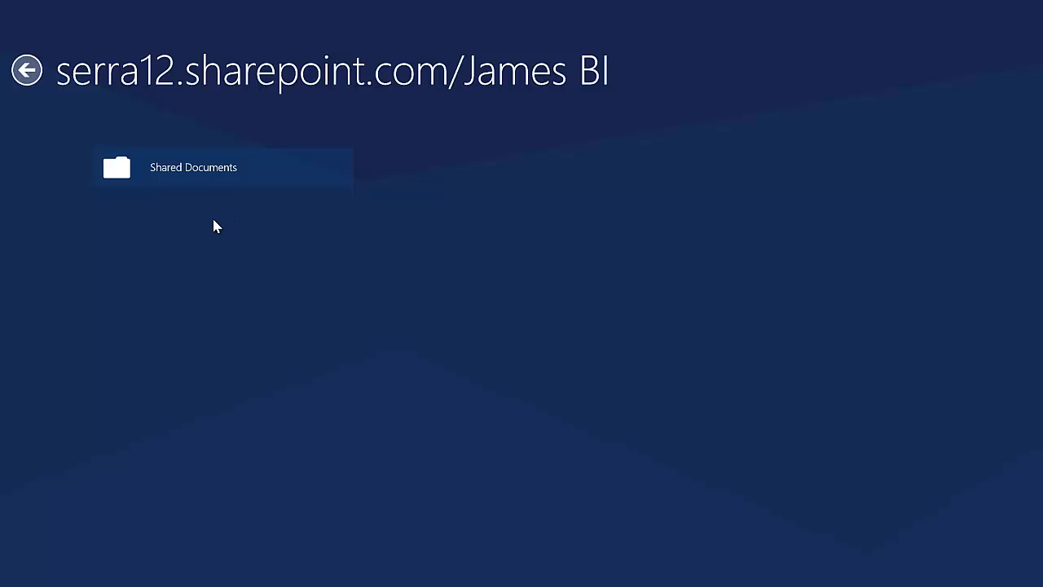
click(203, 170)
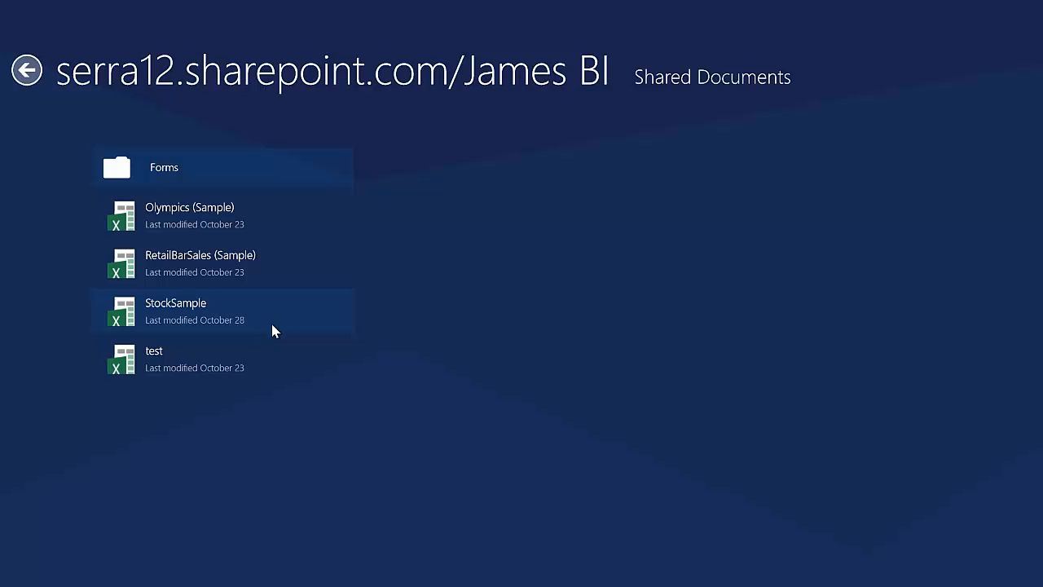
click(140, 264)
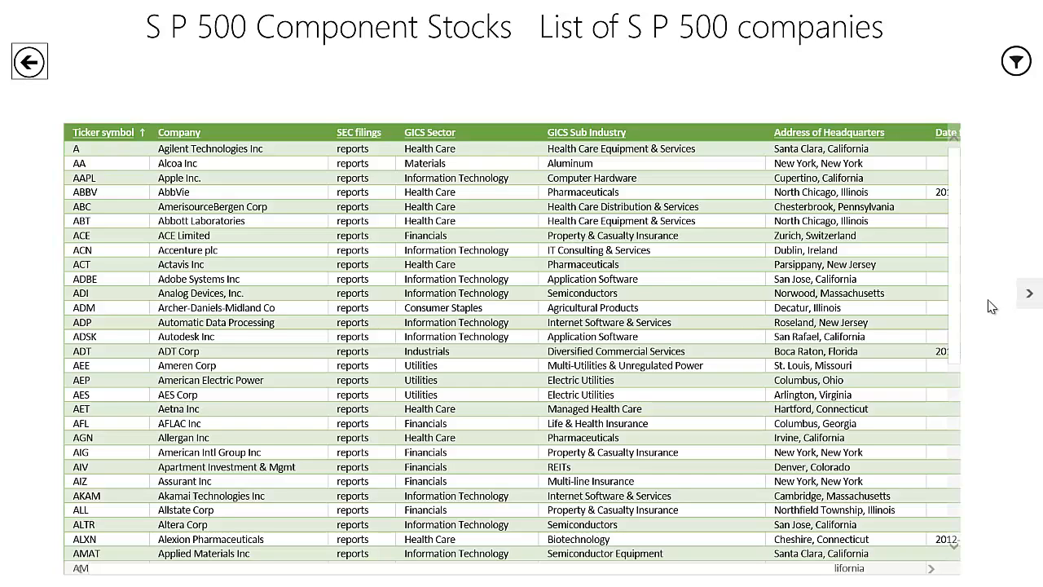
Step: Page through the StockSample report to the Stocks on 10/15/2013 page
click(1028, 295)
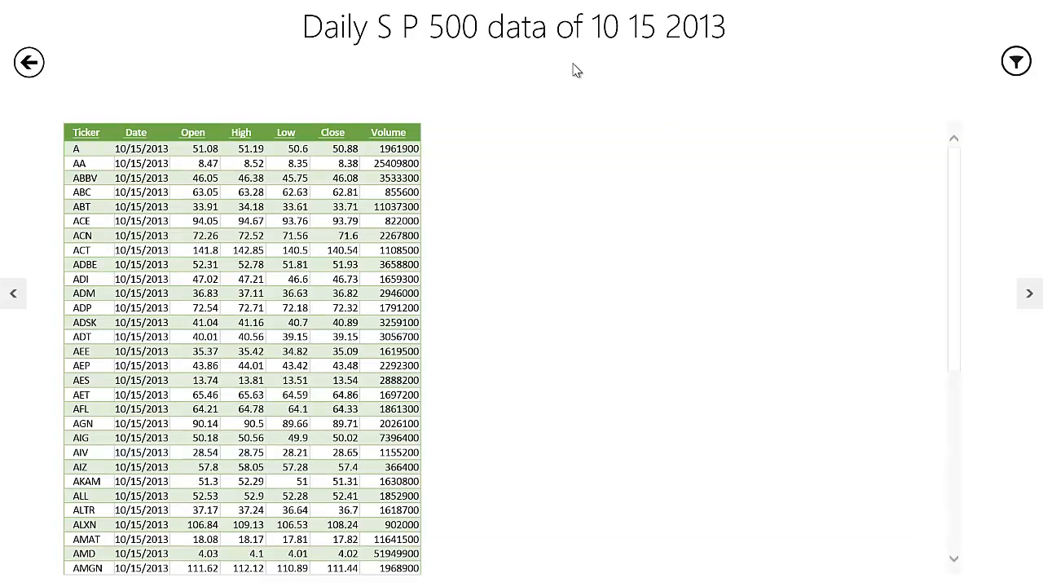
right_click(573, 69)
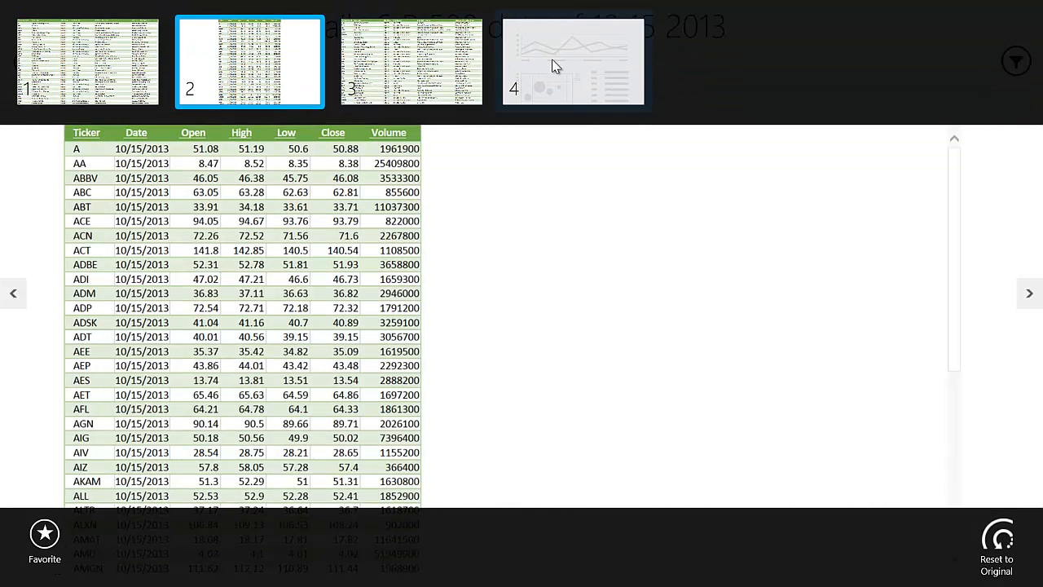
click(554, 67)
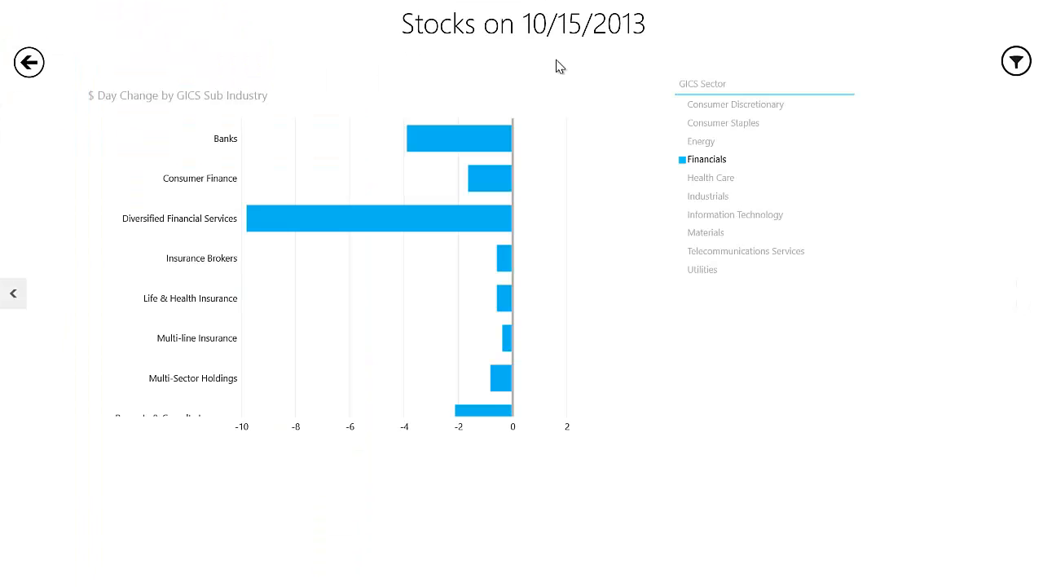
Step: Filter the day change chart by different GICS sectors in turn, including Industrials, Health Care and Consumer Staples, ending with Consumer Discretionary
click(708, 179)
click(706, 197)
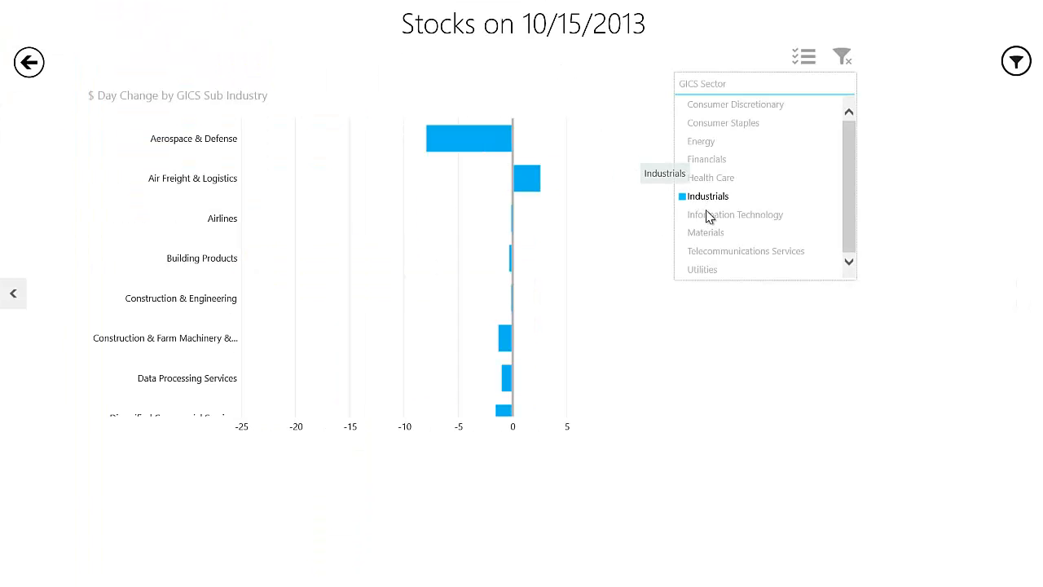
click(709, 215)
click(707, 177)
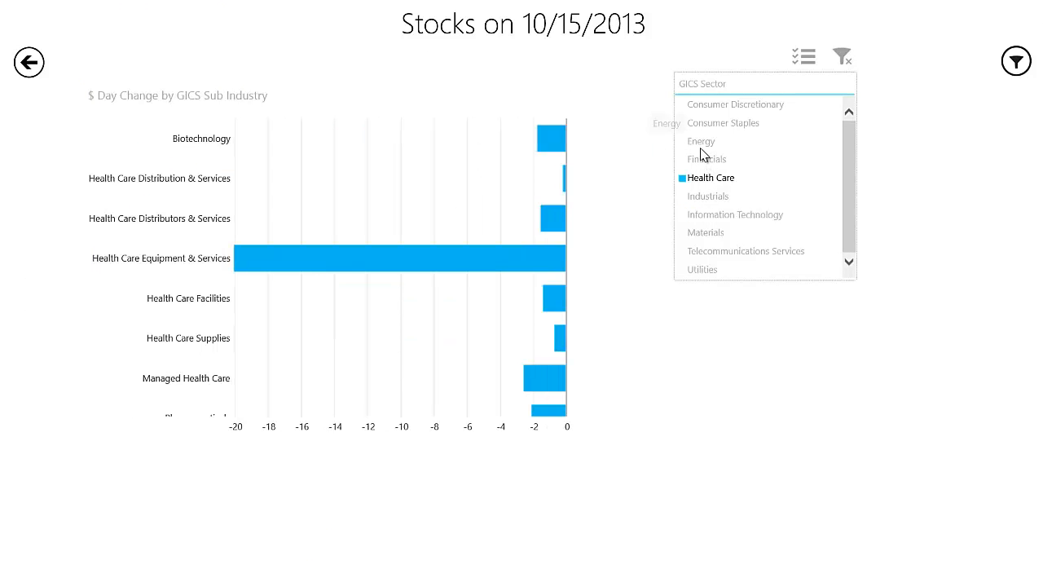
click(701, 141)
click(701, 124)
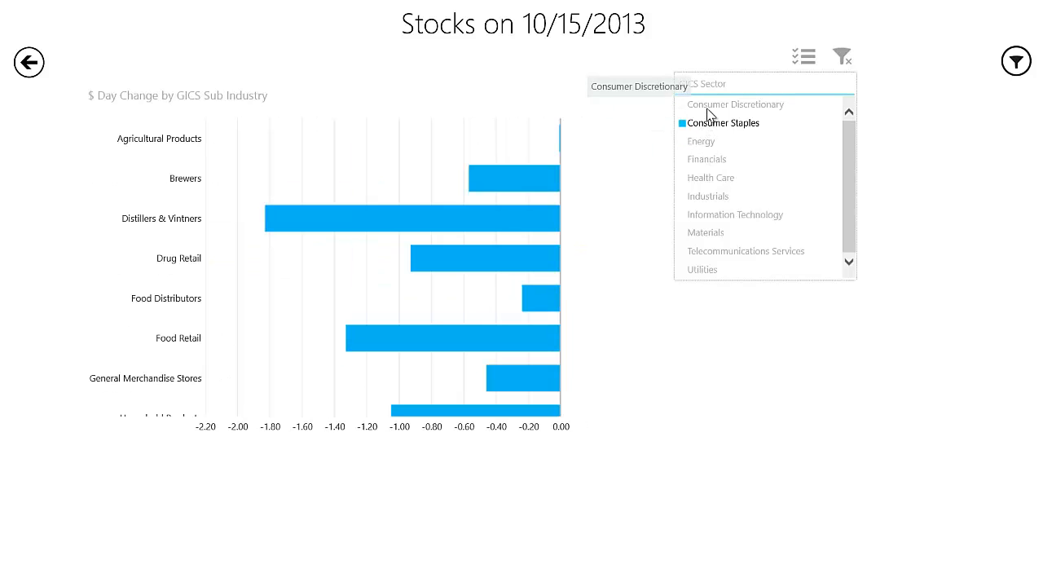
click(709, 106)
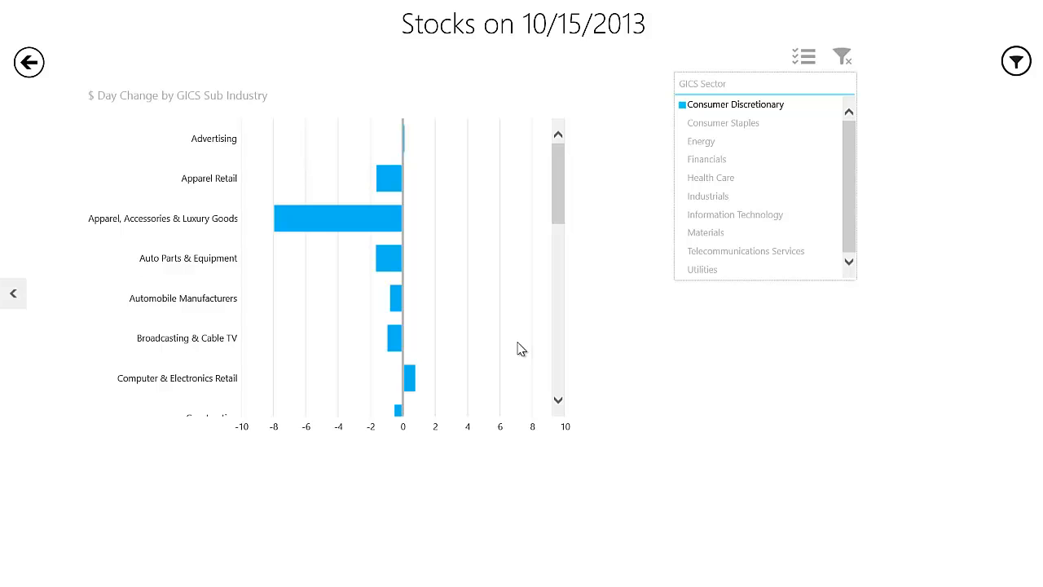
Step: Return to the Shared Documents folder, mark the StockSample workbook as a favorite and back out of the SharePoint location
click(29, 63)
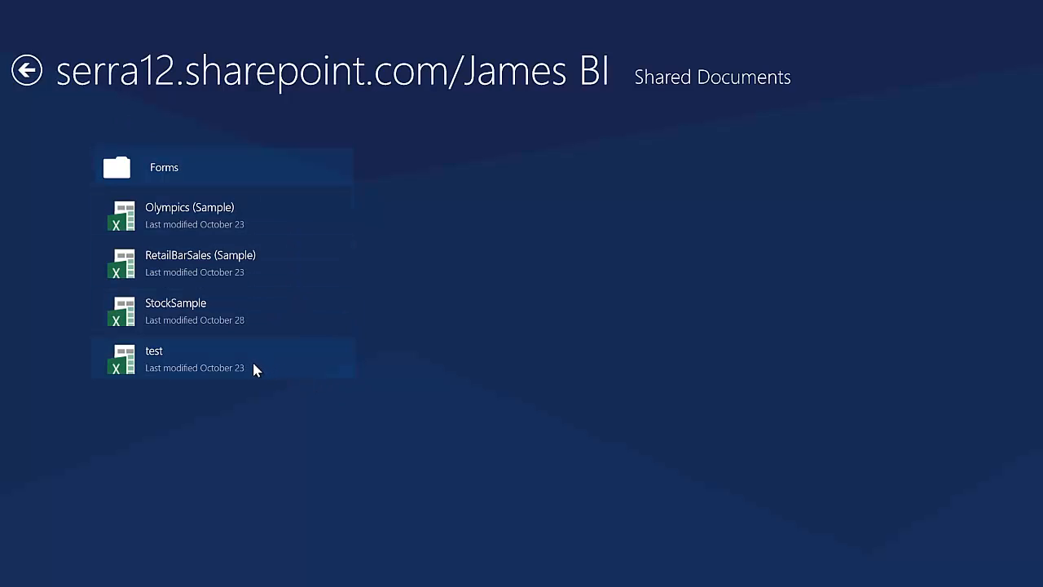
right_click(229, 312)
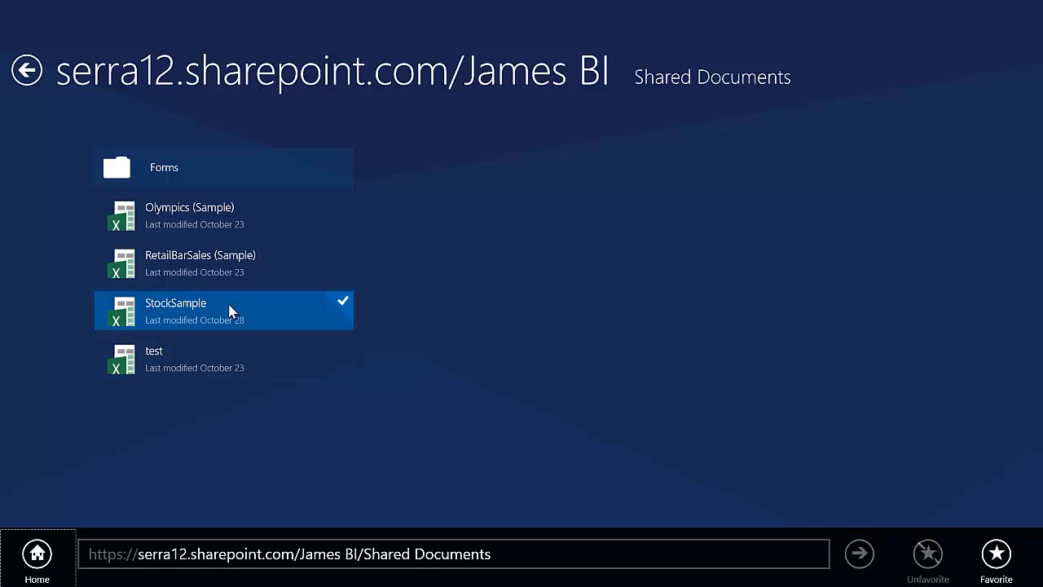
click(995, 554)
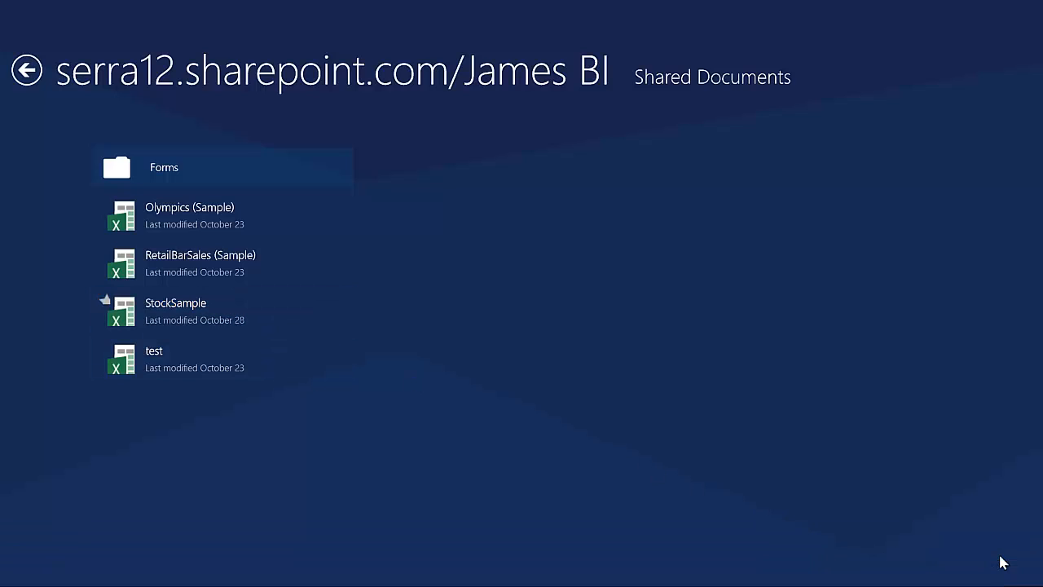
click(26, 70)
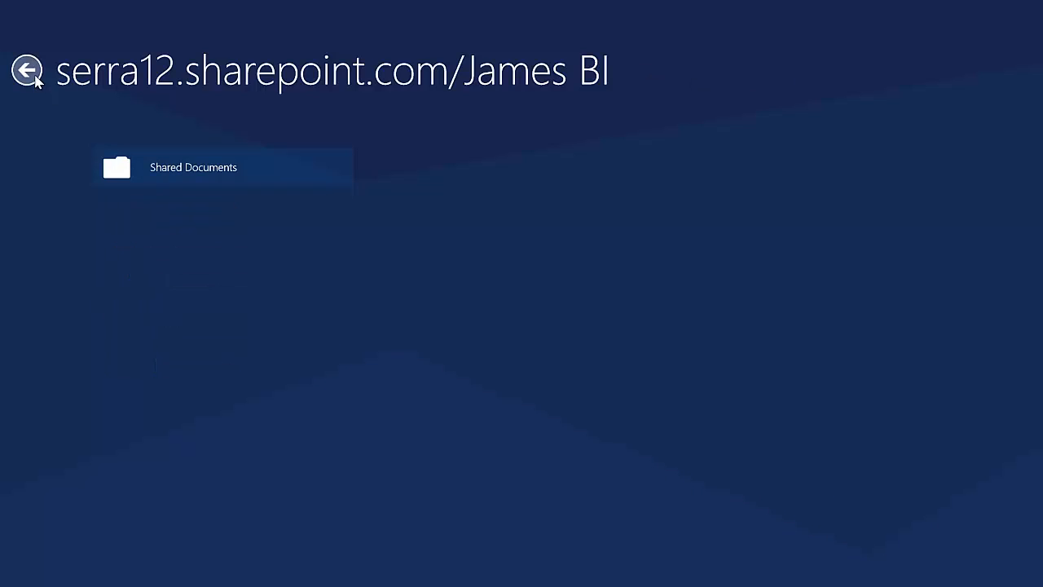
click(26, 70)
click(26, 70)
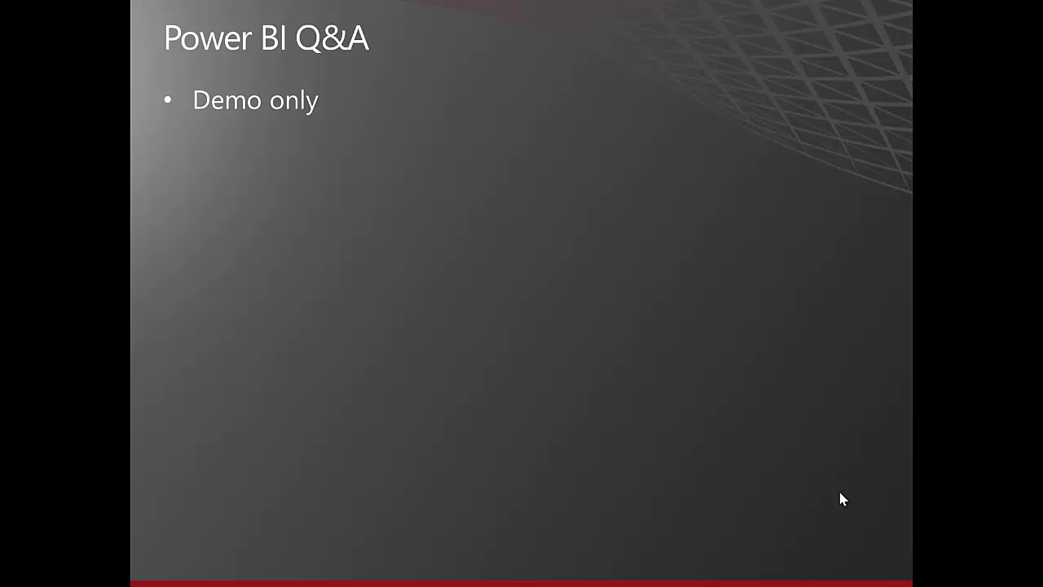
Step: End the PowerPoint slide show and switch to the Power BI site in Internet Explorer to view its popular questions and documents
key(Escape)
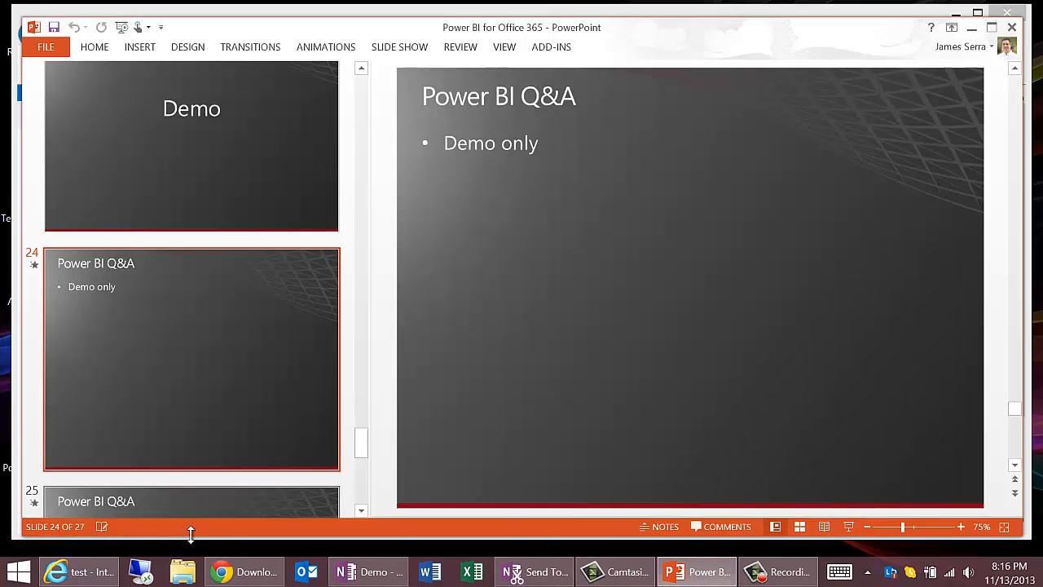
click(74, 571)
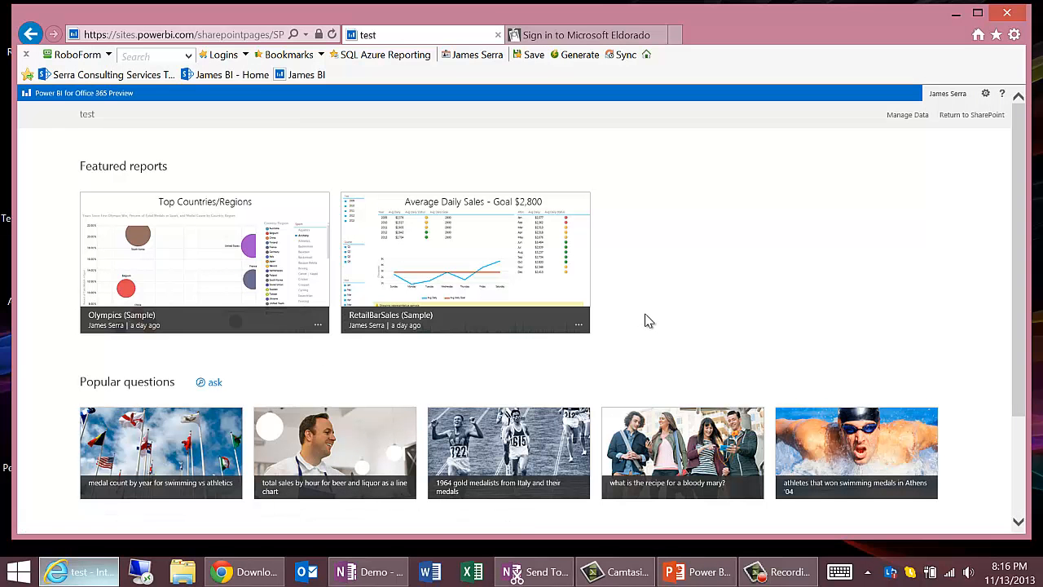
scroll(645, 318, down, 3)
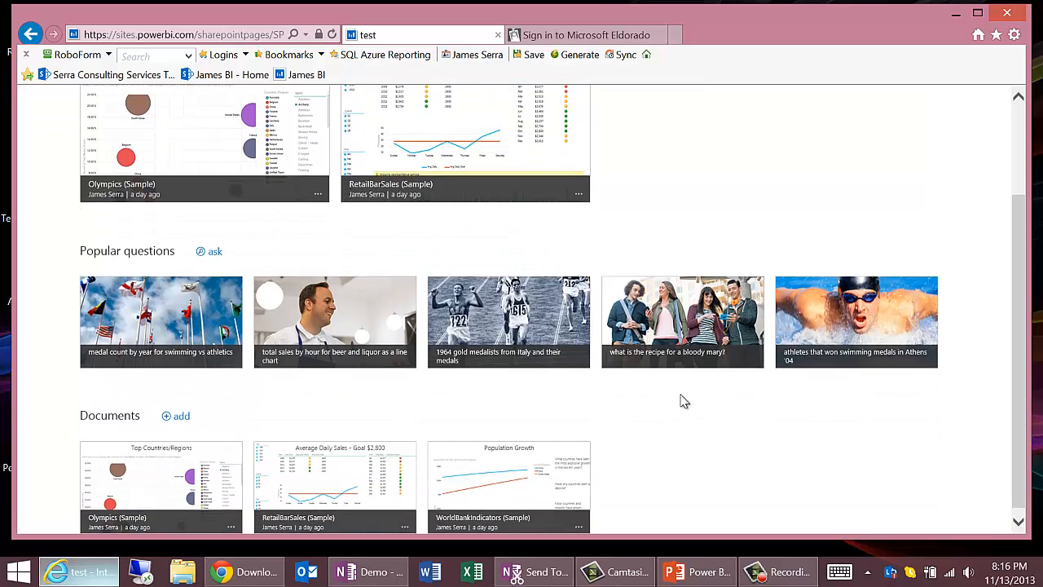
scroll(543, 372, down, 1)
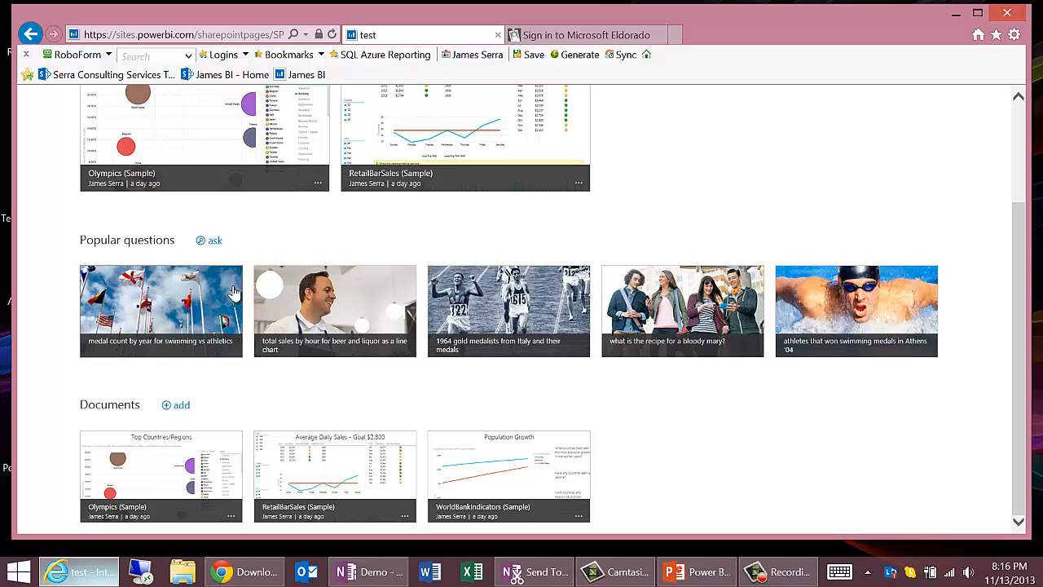
Step: Open the popular question on medal count by year for swimming vs athletics and replace its text with "medal count by sport"
click(192, 290)
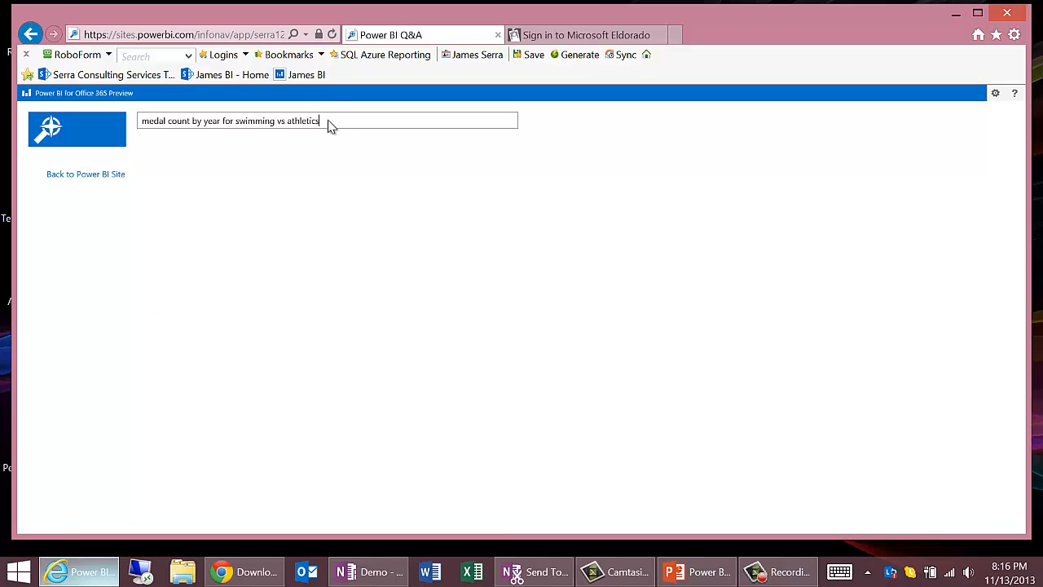
drag(328, 119, 144, 121)
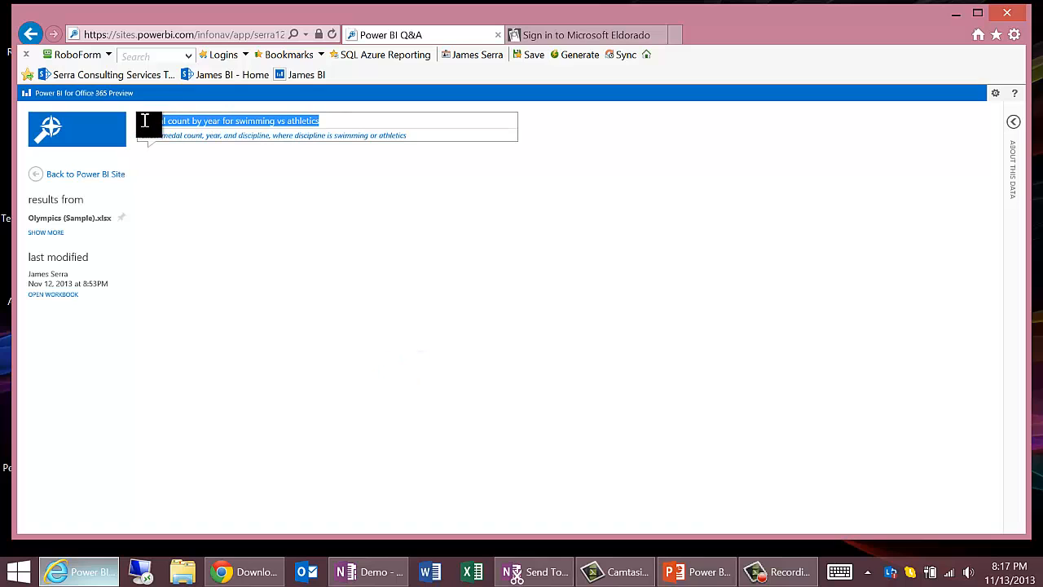
key(BackSpace)
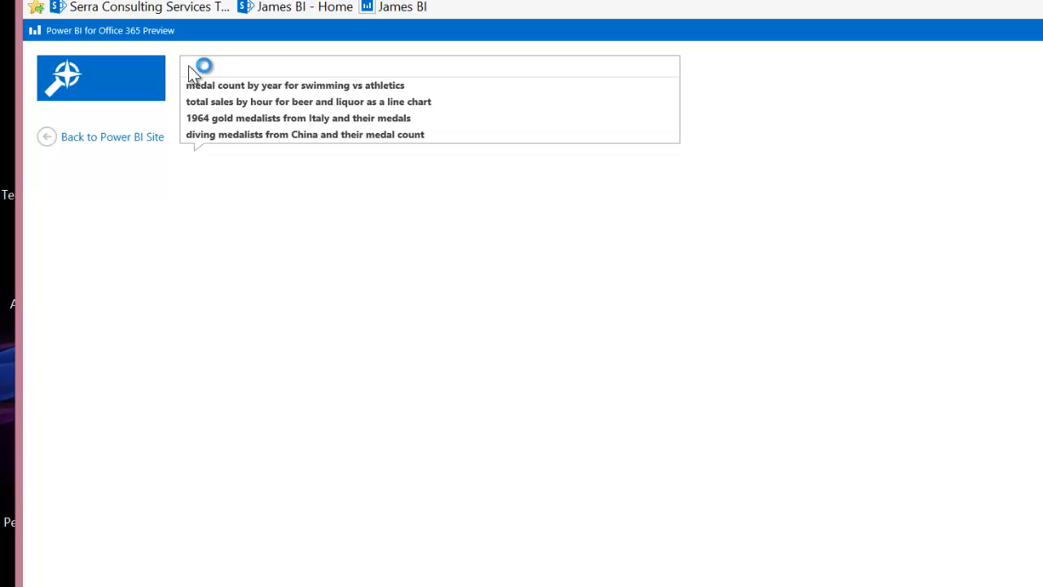
text(me)
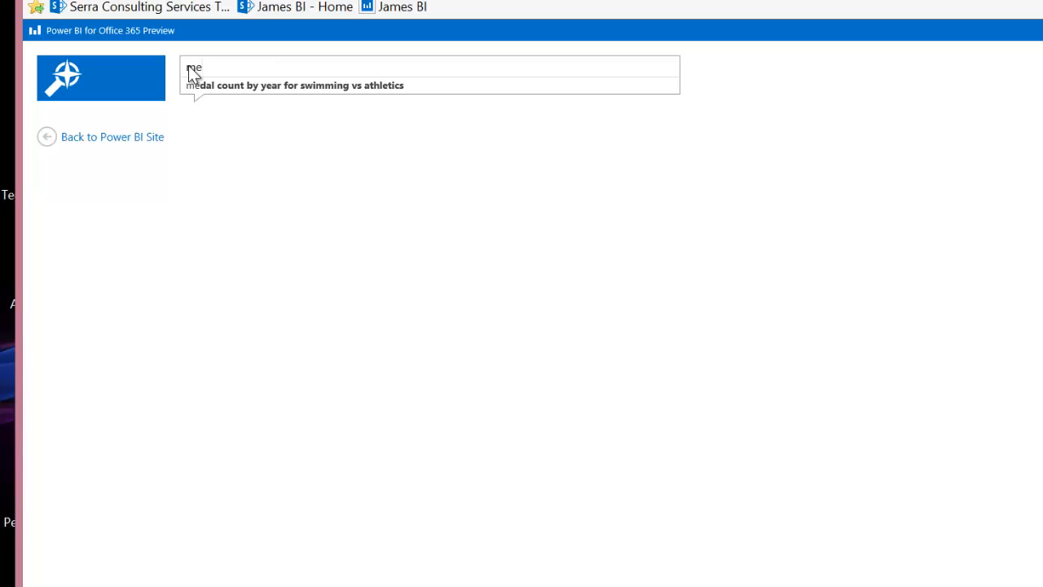
text(dal)
text(coun)
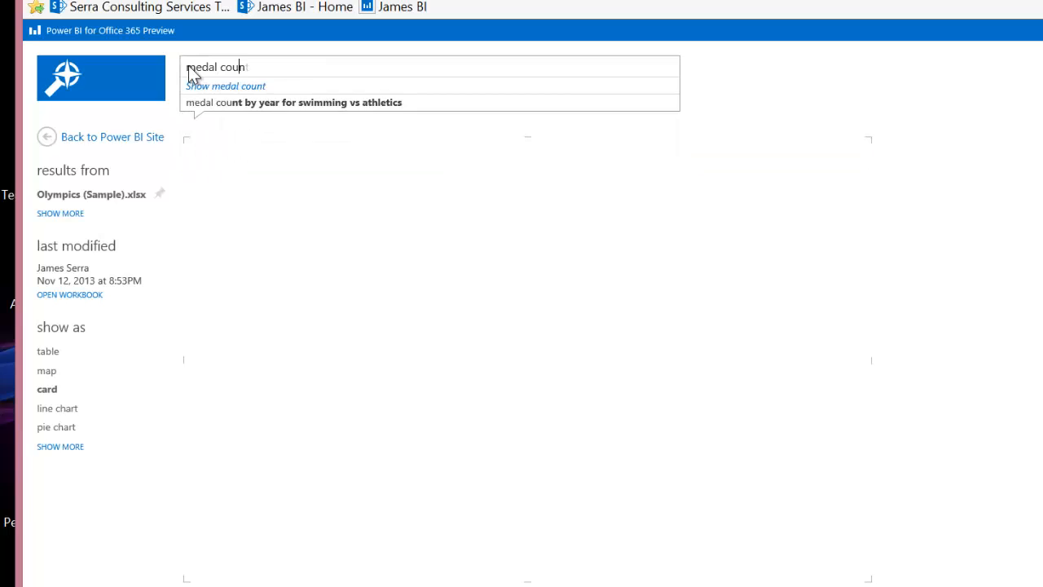
text(t by sport)
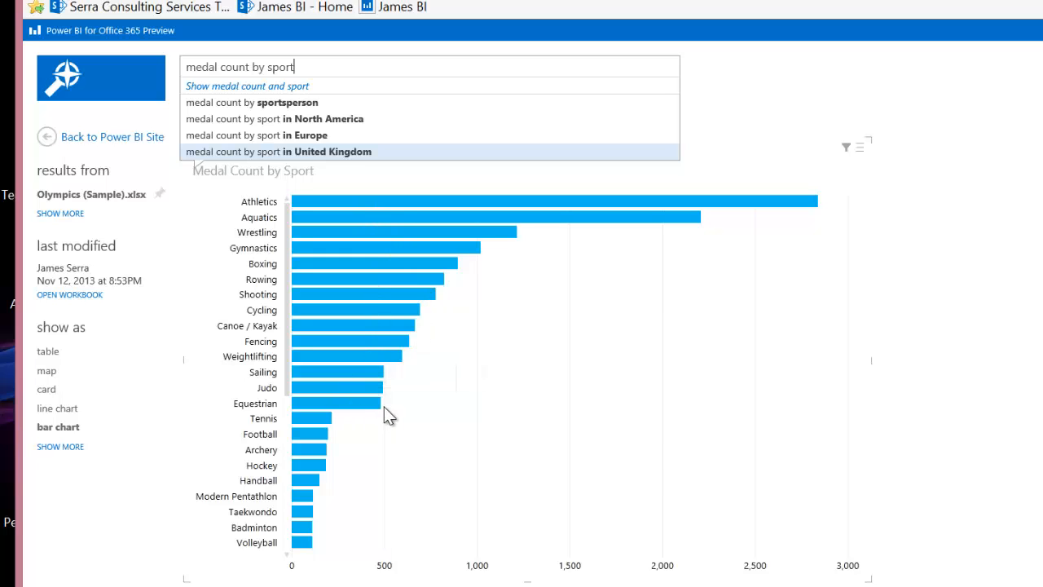
Step: Extend the Q&A question with "for france and china" to limit the medal count to those two countries
double_click(336, 68)
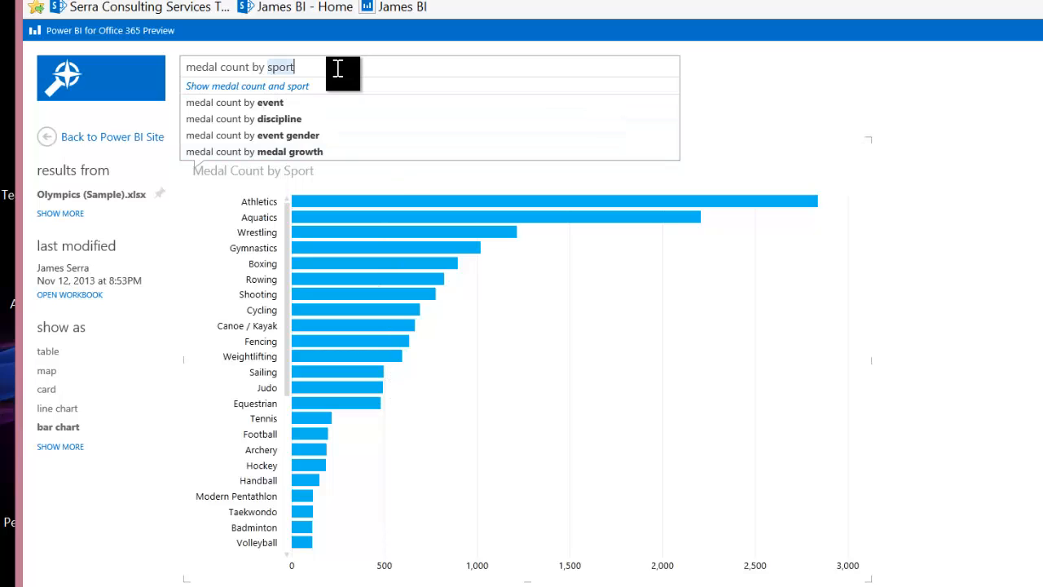
click(337, 68)
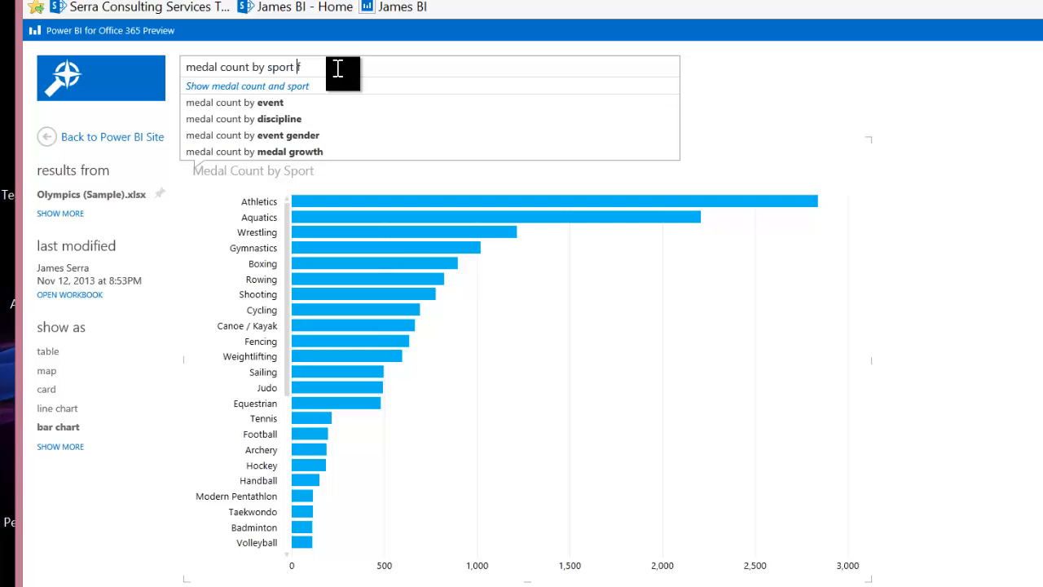
text(for france)
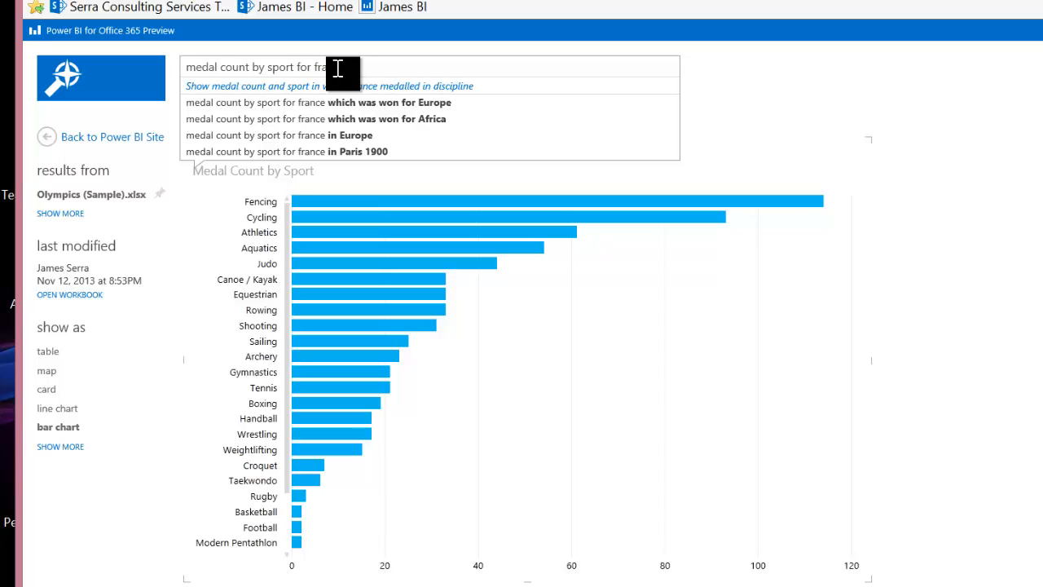
text(and china)
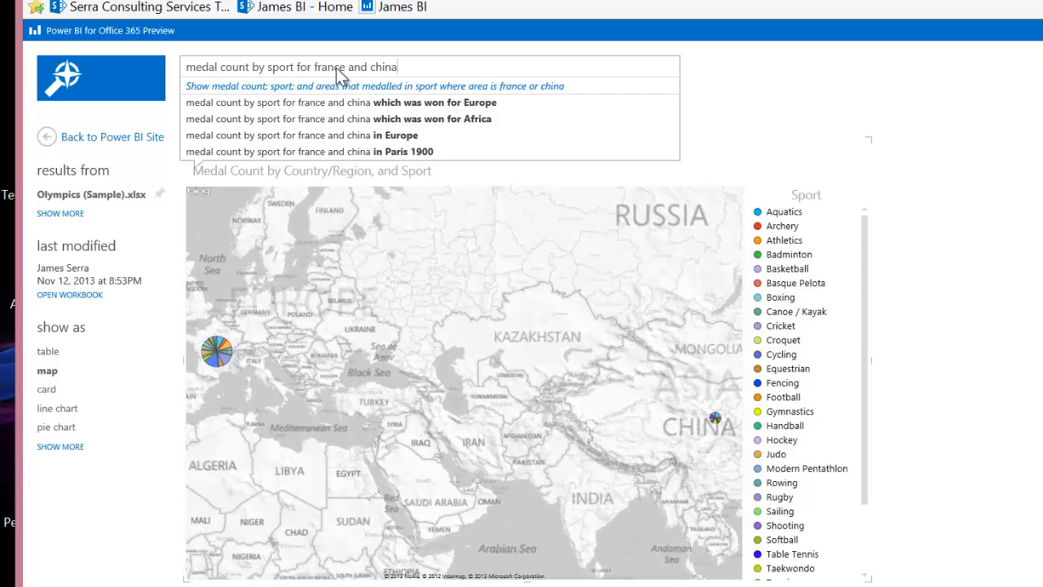
Step: Add "as bar chart sorted by country" to the end of the Q&A question
text(as bar chart)
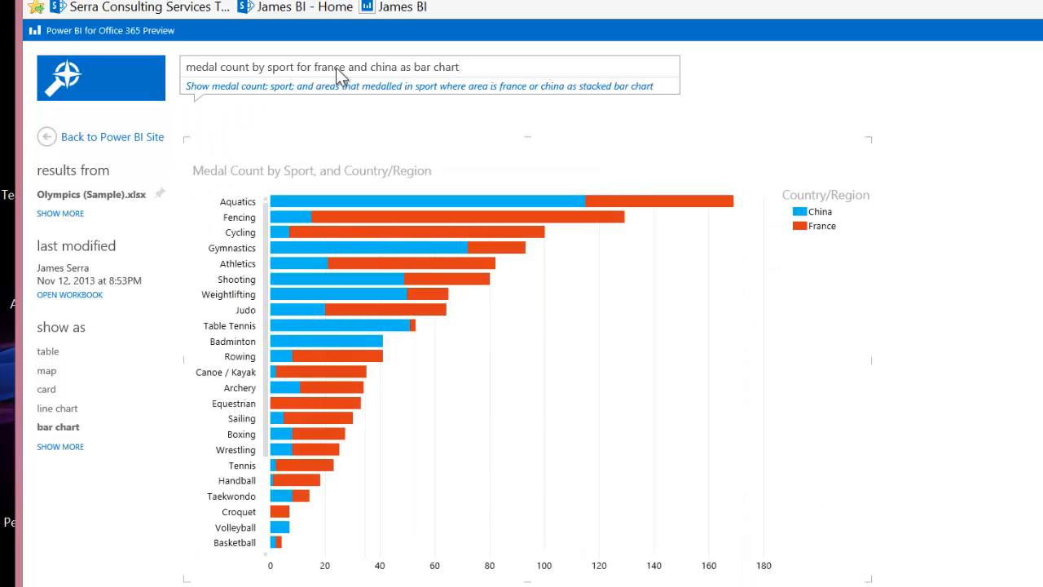
text( s)
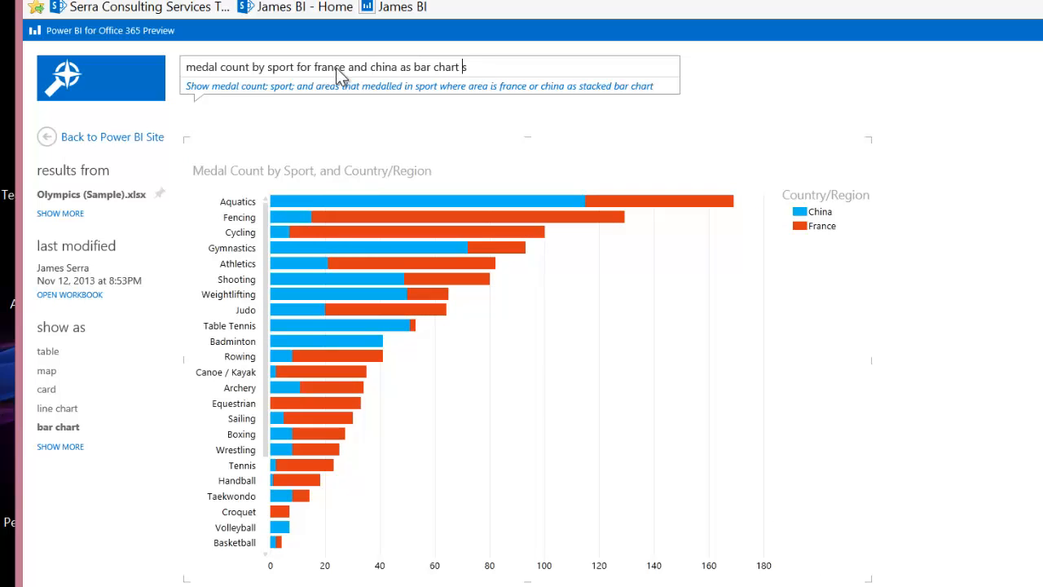
text(orted by country)
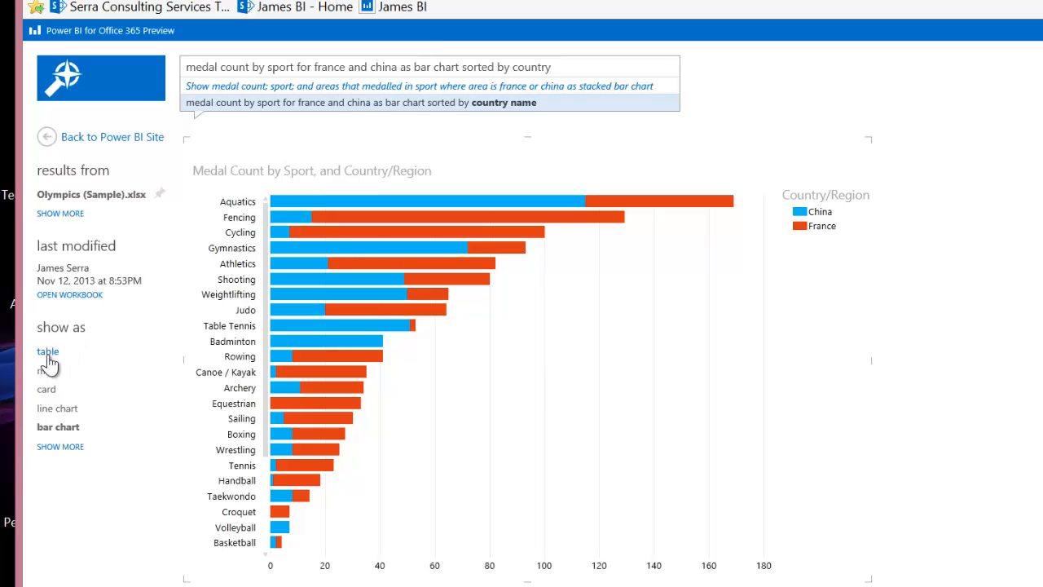
Step: Show the medal count result as a line chart, expand the list of chart types and switch back to PowerPoint
click(57, 408)
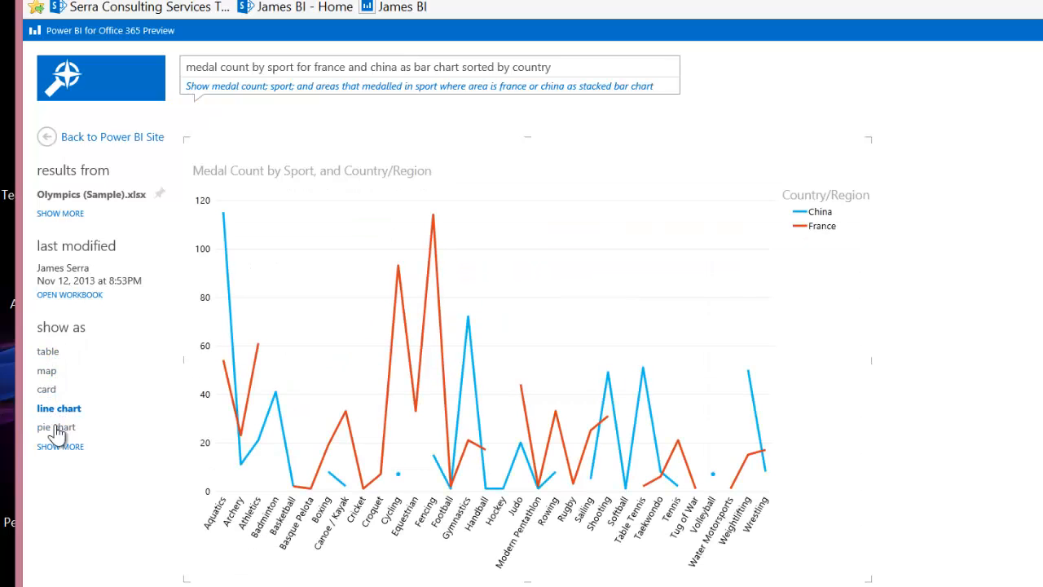
click(60, 445)
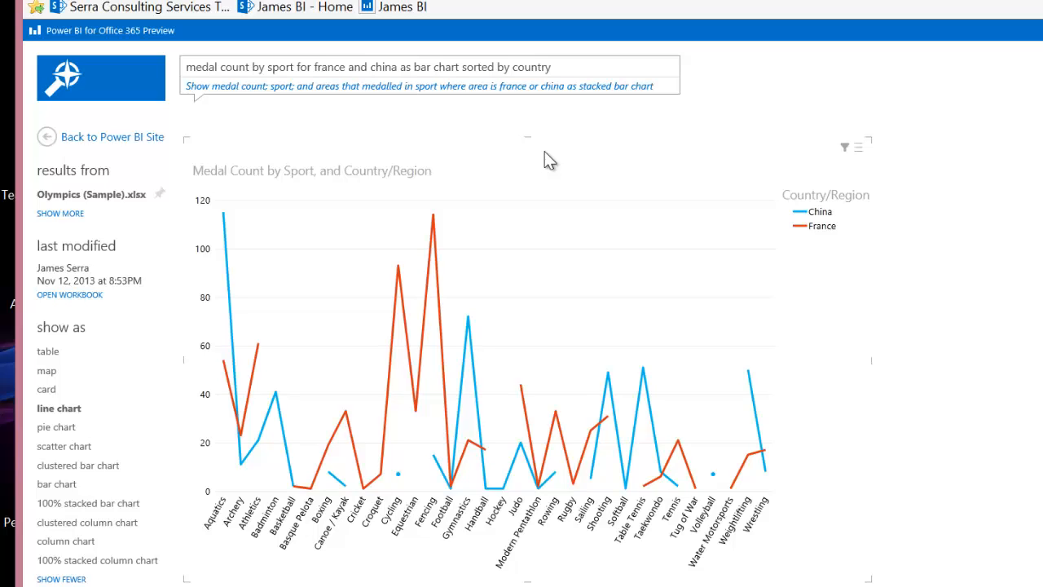
key(alt+Tab)
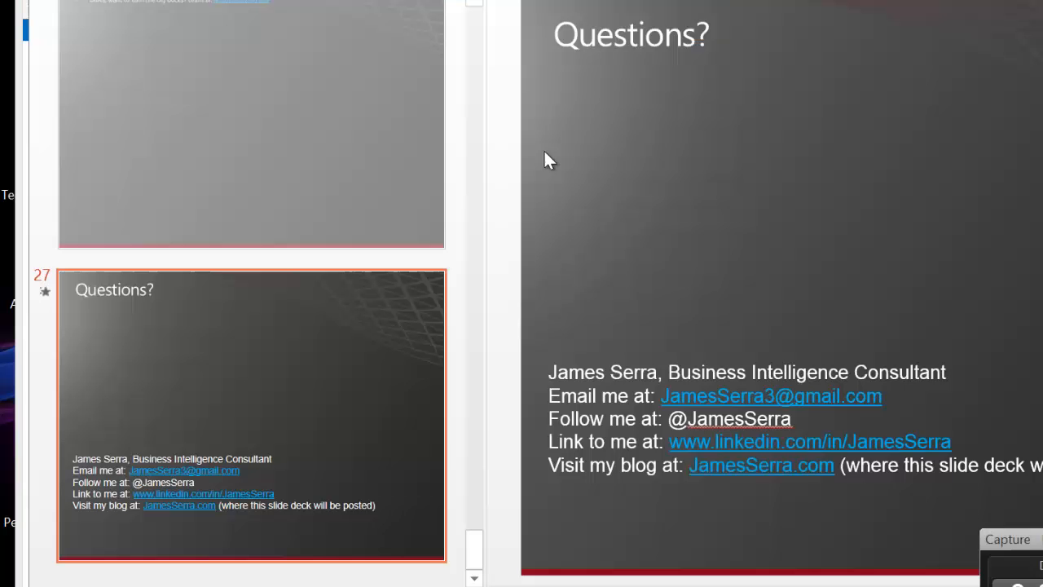